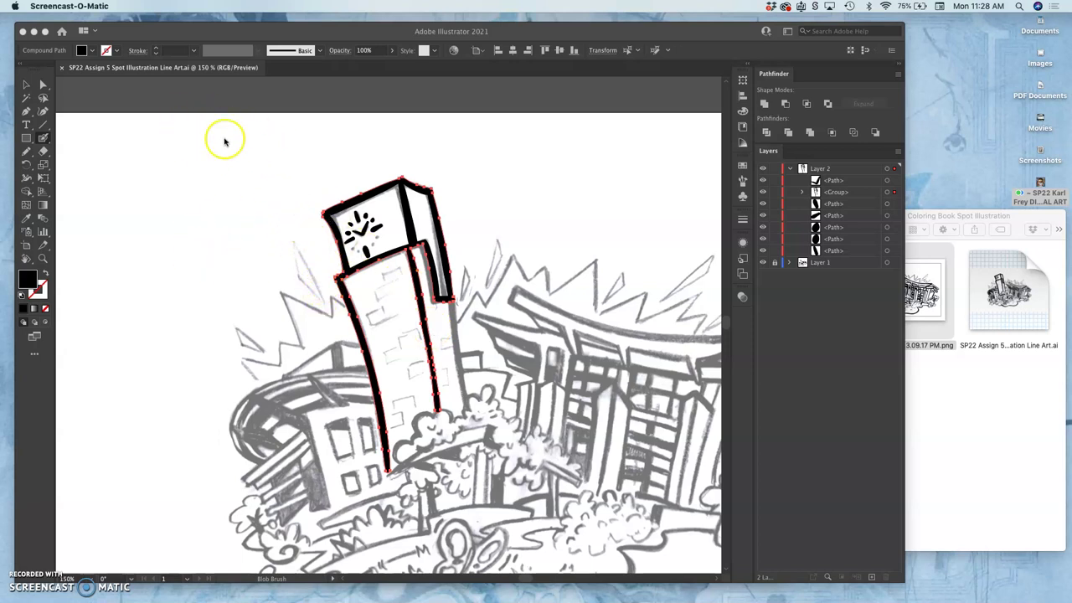
# Ink the upper brick marks on the tower's front face over the sketch, using the Blob Brush at 15 pt with pressure
pyautogui.doubleClick(43, 138)
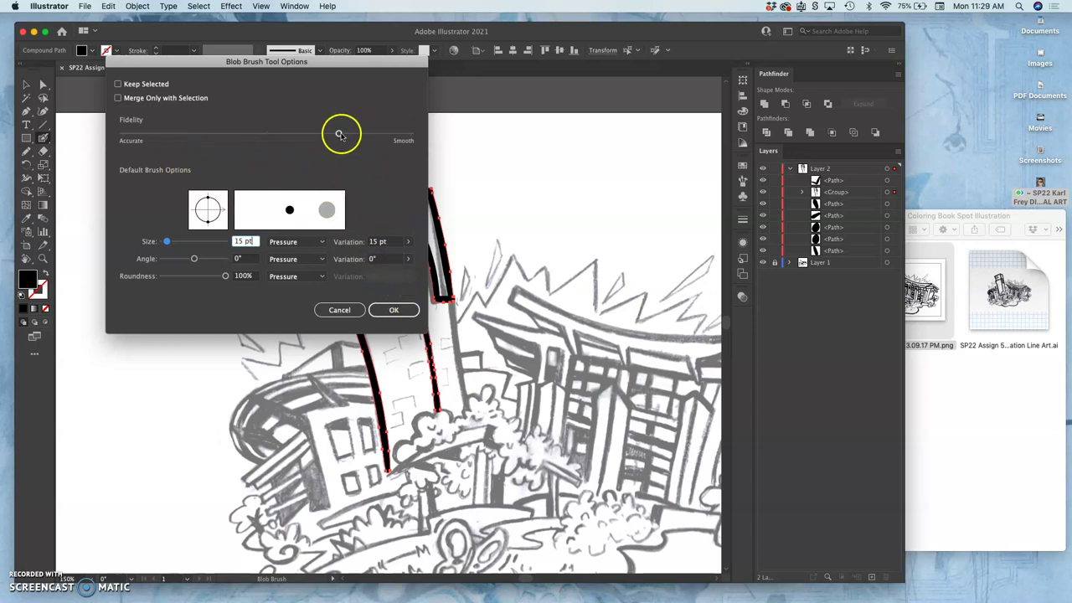
pyautogui.click(390, 310)
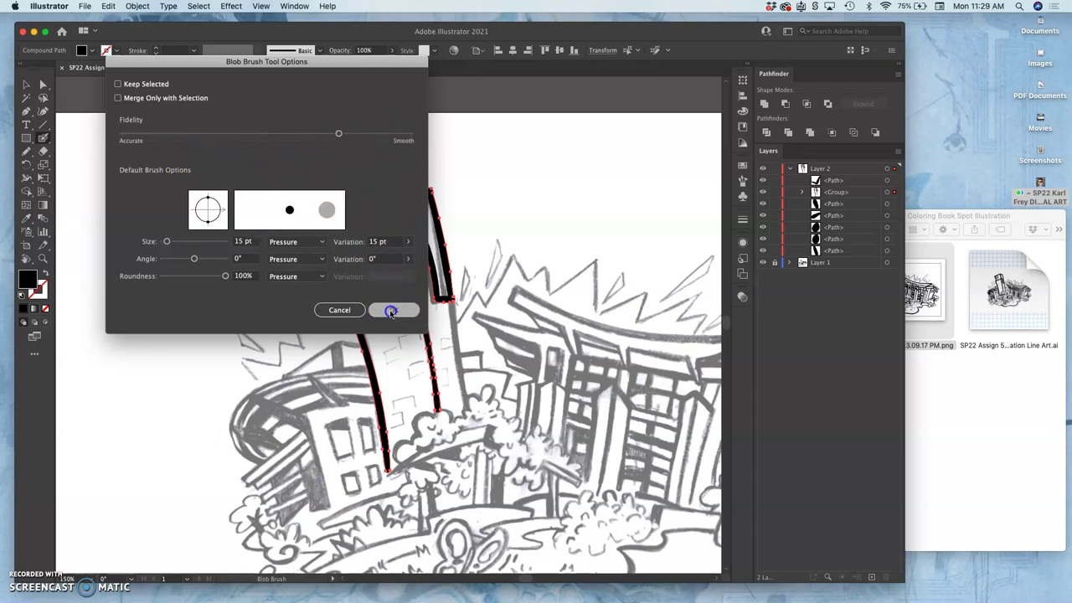
pyautogui.press('super+equal')
pyautogui.press('super+equal')
pyautogui.press('super+equal')
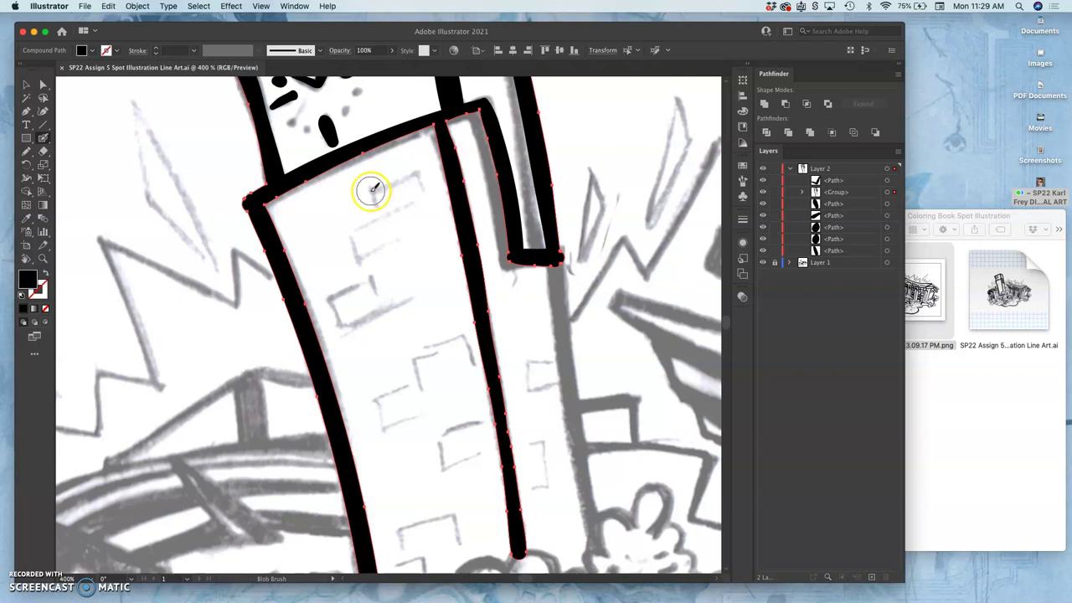
pyautogui.moveTo(376, 207); pyautogui.dragTo(375, 208)
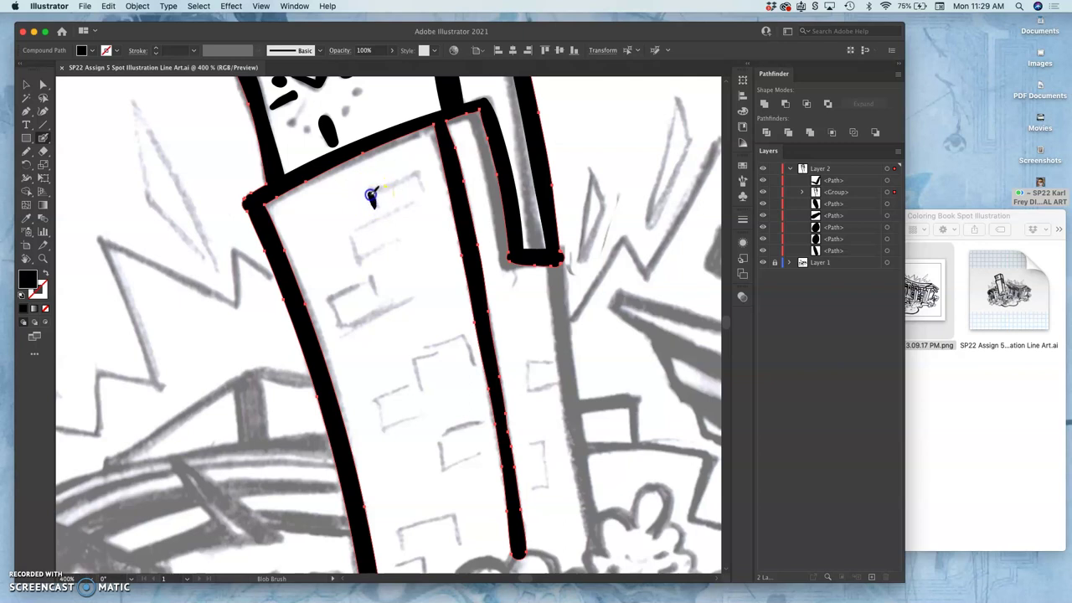
pyautogui.press('super+shift+a')
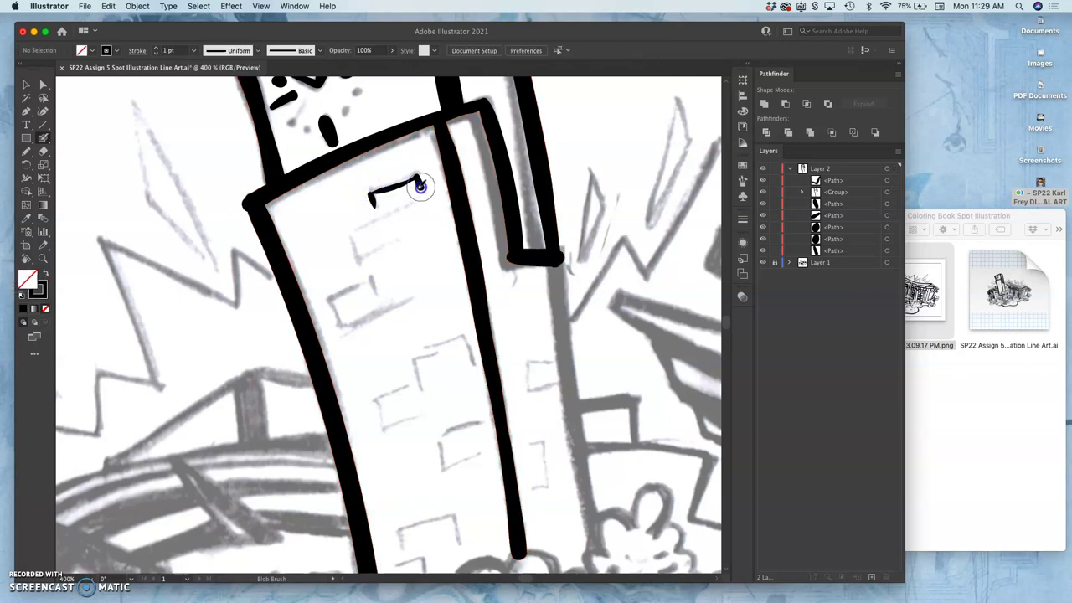
pyautogui.moveTo(419, 188)
pyautogui.mouseDown()
pyautogui.moveTo(380, 217)
pyautogui.moveTo(410, 201)
pyautogui.mouseUp()
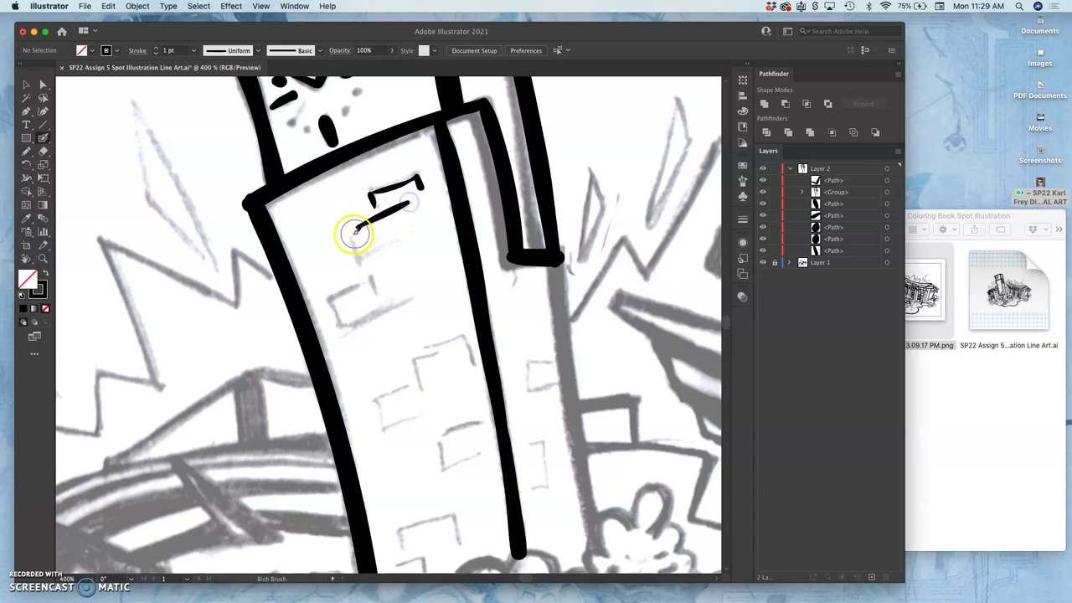
pyautogui.moveTo(352, 236); pyautogui.dragTo(400, 242)
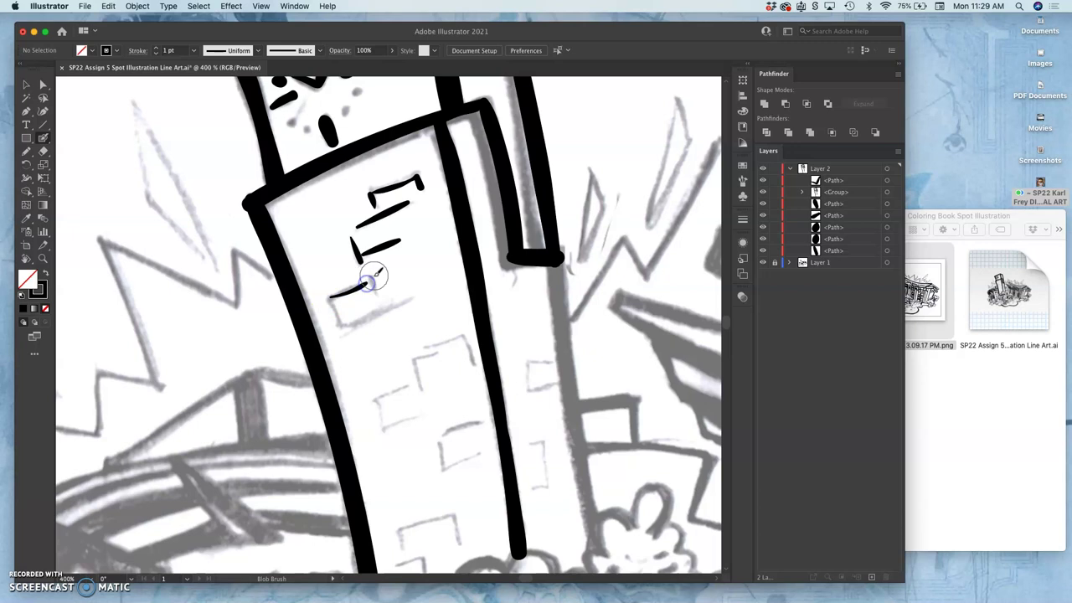
pyautogui.moveTo(374, 286); pyautogui.dragTo(372, 292)
pyautogui.moveTo(404, 299); pyautogui.dragTo(411, 301)
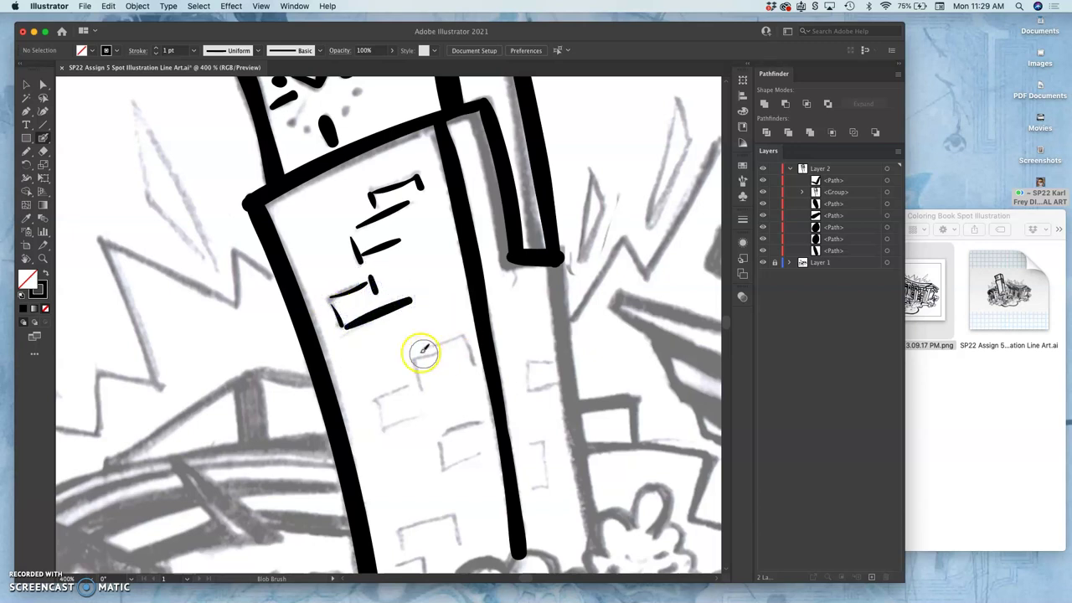
# Ink the cluster of brick marks across the middle of the tower's front face
pyautogui.moveTo(420, 388)
pyautogui.mouseDown()
pyautogui.moveTo(417, 356)
pyautogui.moveTo(436, 345)
pyautogui.moveTo(462, 334)
pyautogui.moveTo(472, 365)
pyautogui.mouseUp()
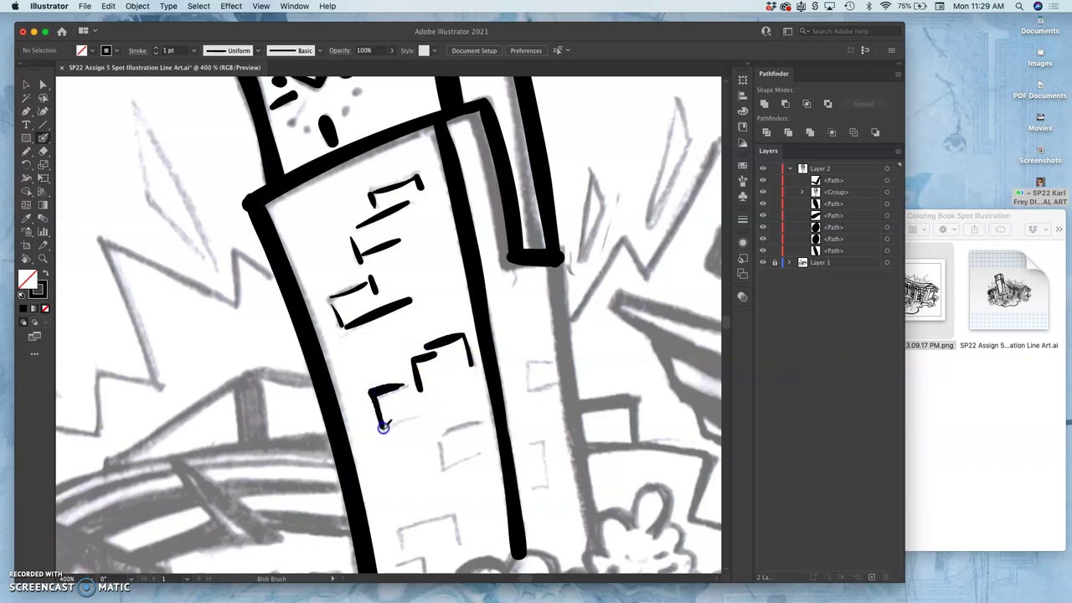
pyautogui.moveTo(415, 412); pyautogui.dragTo(416, 414)
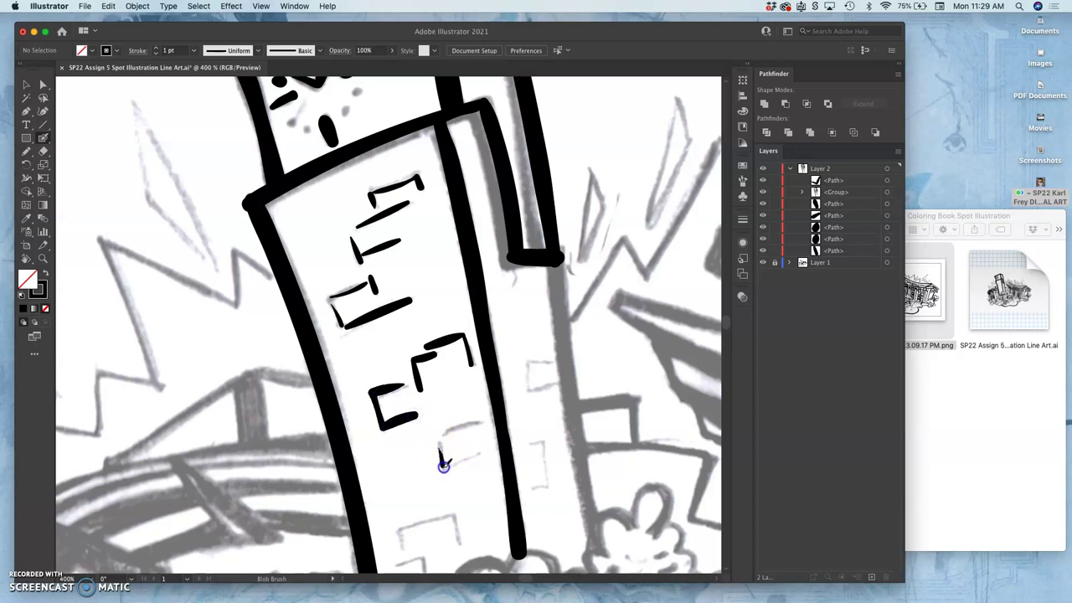
pyautogui.moveTo(470, 452); pyautogui.dragTo(476, 424)
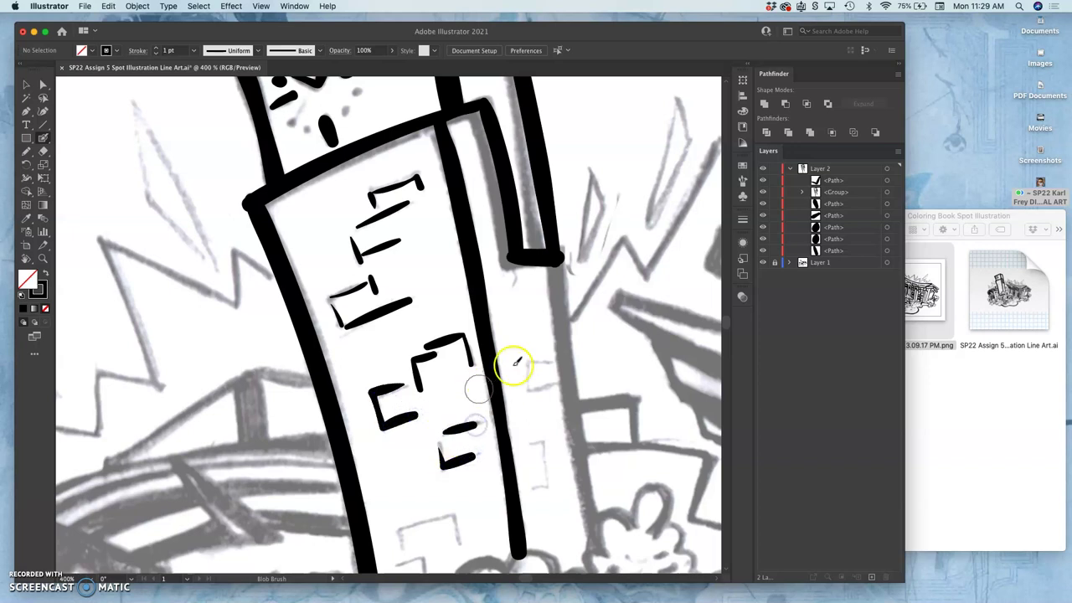
# Ink the thick right edge of the tower's lower shaft and the two brick marks on its narrow side face
pyautogui.moveTo(548, 248); pyautogui.dragTo(593, 534)
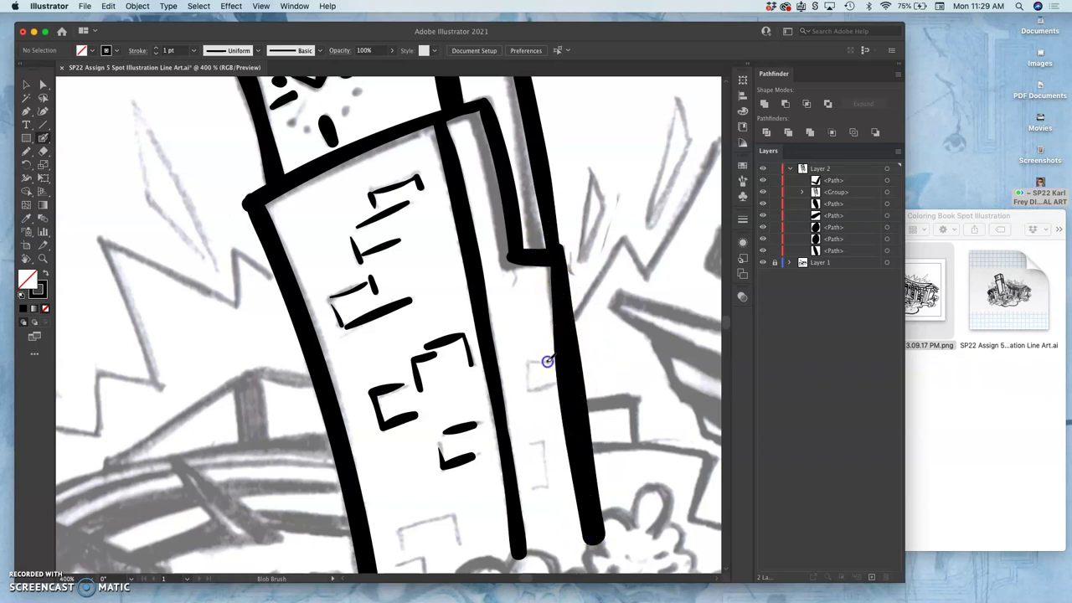
pyautogui.click(531, 442)
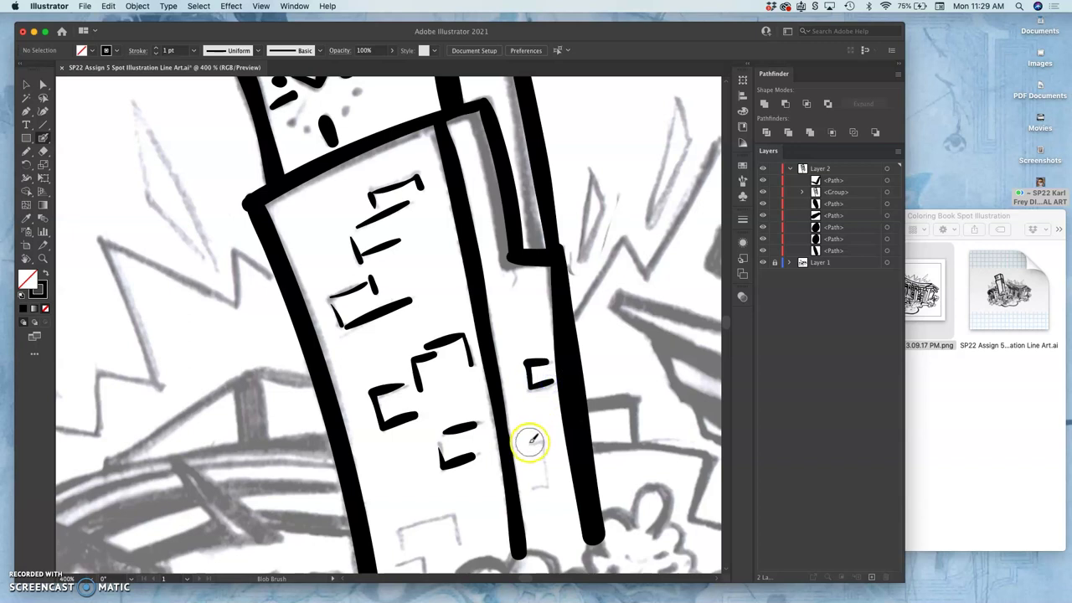
pyautogui.moveTo(531, 489); pyautogui.dragTo(529, 494)
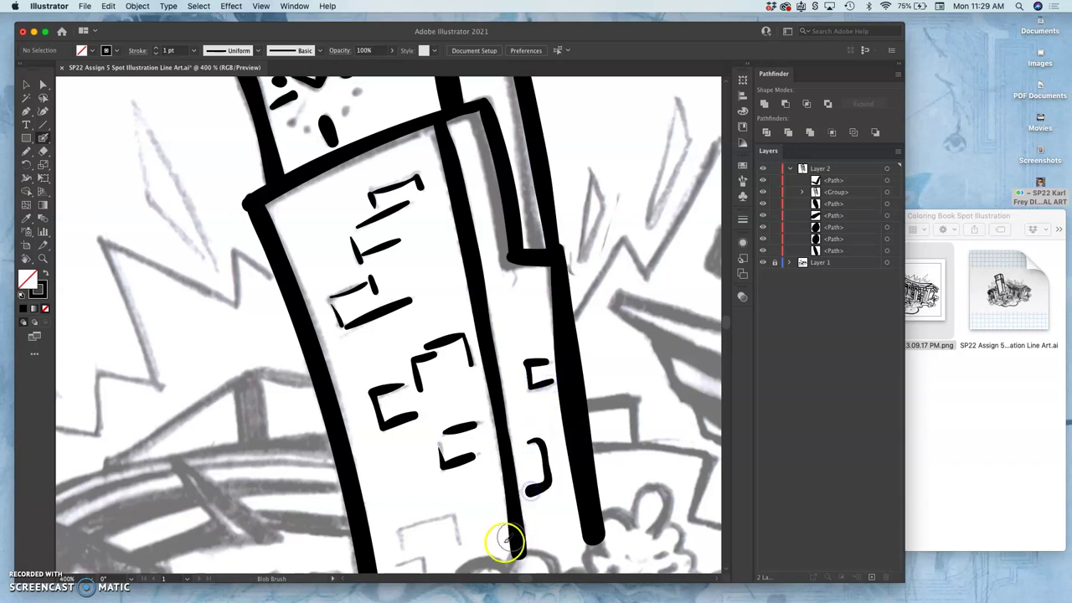
pyautogui.click(406, 377)
pyautogui.moveTo(419, 381)
pyautogui.mouseDown()
pyautogui.moveTo(430, 364)
pyautogui.moveTo(448, 368)
pyautogui.mouseUp()
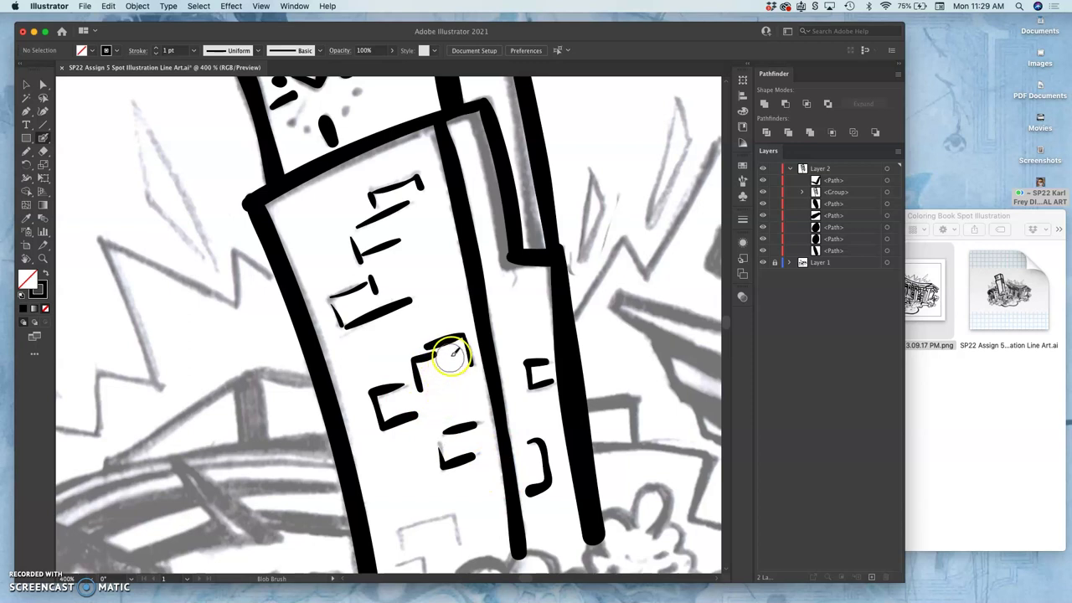
# Thin the top line of the mid-tower brick mark nearest the center edge with the Eraser at 8 pt
pyautogui.press('super+minus')
pyautogui.press('super+minus')
pyautogui.press('super+minus')
pyautogui.press('super+equal')
pyautogui.press('super+equal')
pyautogui.press('super+equal')
pyautogui.scroll(3, 472, 356)
pyautogui.hotkey('shift', 'b')
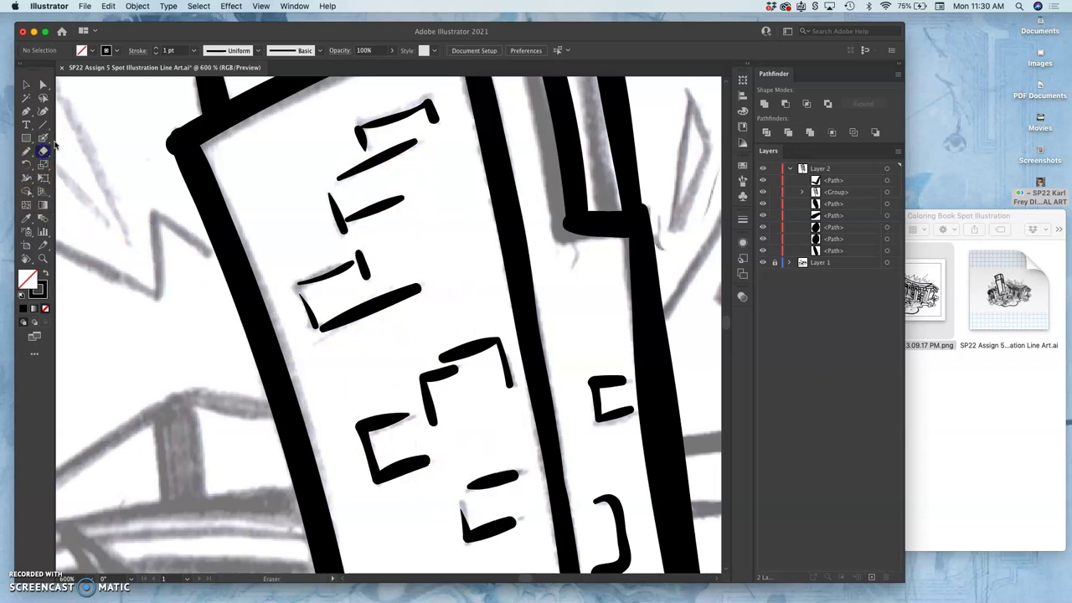
pyautogui.click(41, 152)
pyautogui.doubleClick(43, 152)
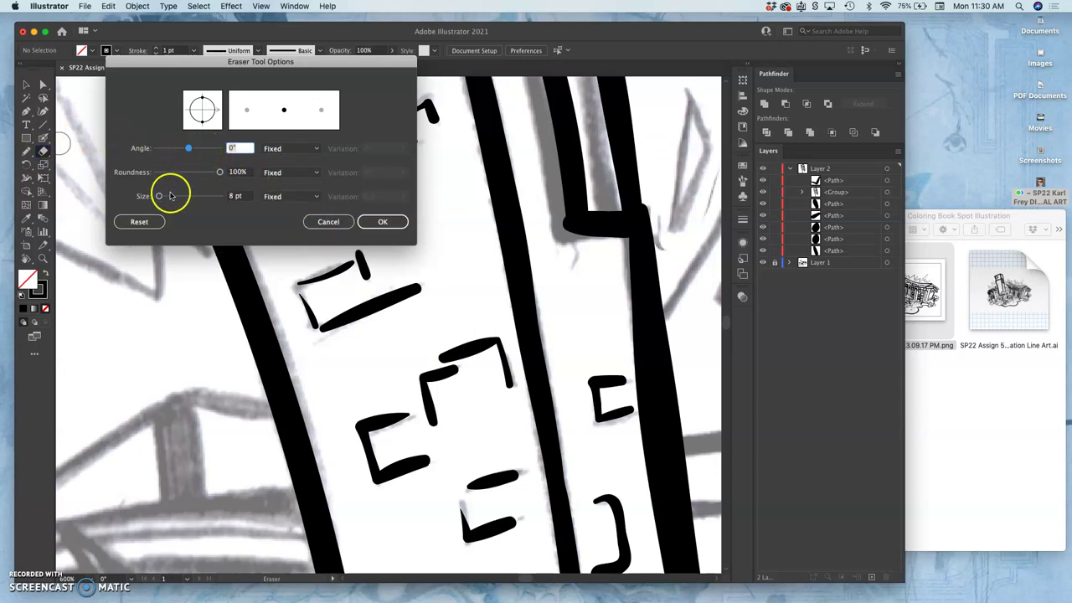
pyautogui.click(383, 221)
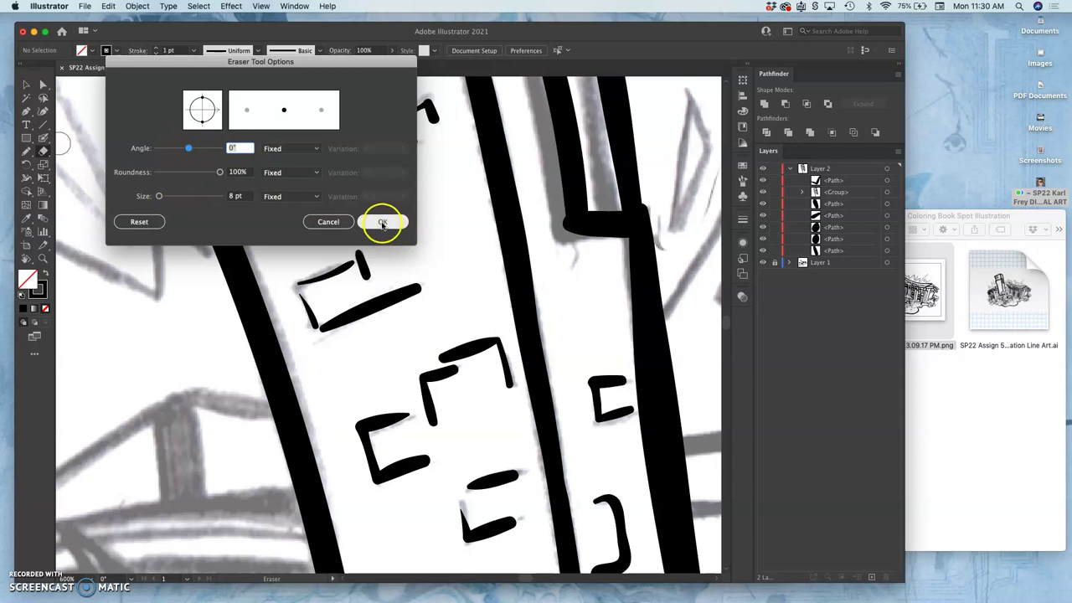
pyautogui.moveTo(452, 364)
pyautogui.mouseDown()
pyautogui.moveTo(474, 363)
pyautogui.moveTo(488, 329)
pyautogui.moveTo(461, 354)
pyautogui.moveTo(483, 324)
pyautogui.mouseUp()
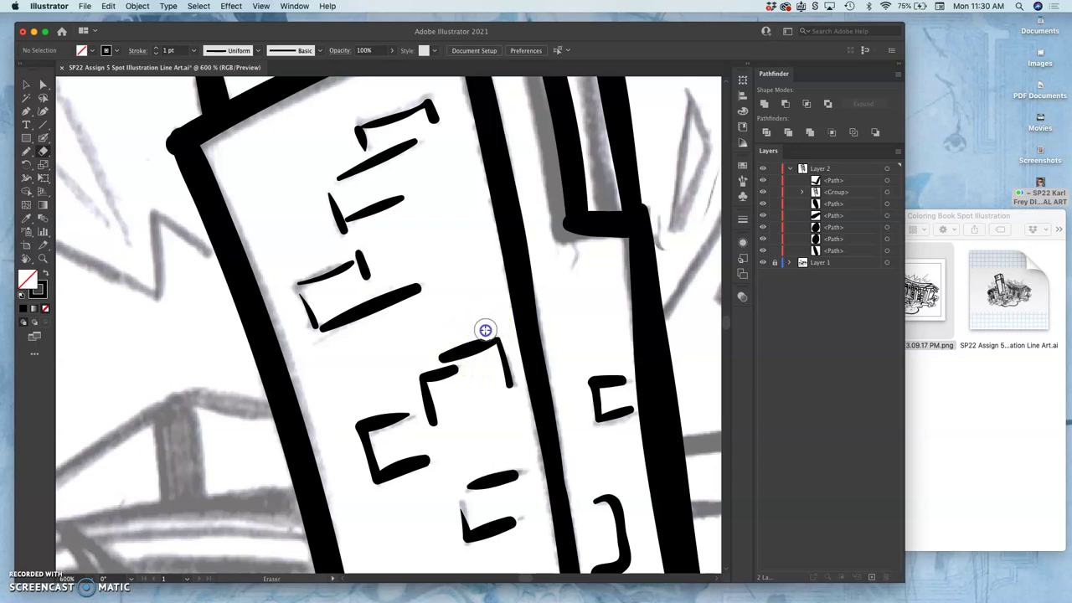
pyautogui.moveTo(436, 354); pyautogui.dragTo(432, 356)
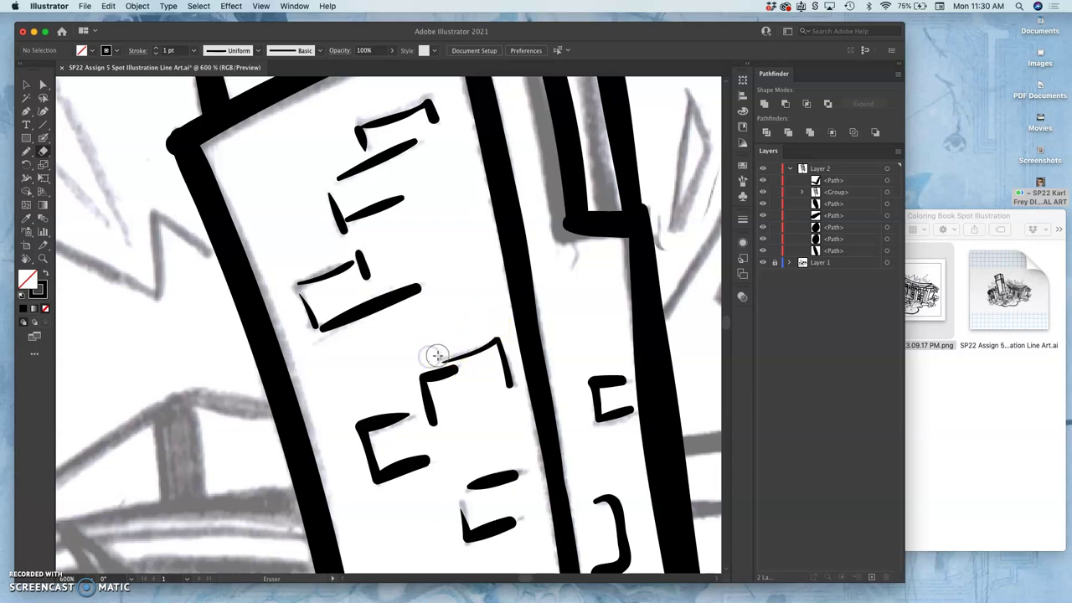
# Try to thin the smaller brick mark adjoining the trimmed one with the Eraser
pyautogui.moveTo(471, 392)
pyautogui.mouseDown()
pyautogui.moveTo(458, 451)
pyautogui.moveTo(470, 373)
pyautogui.mouseUp()
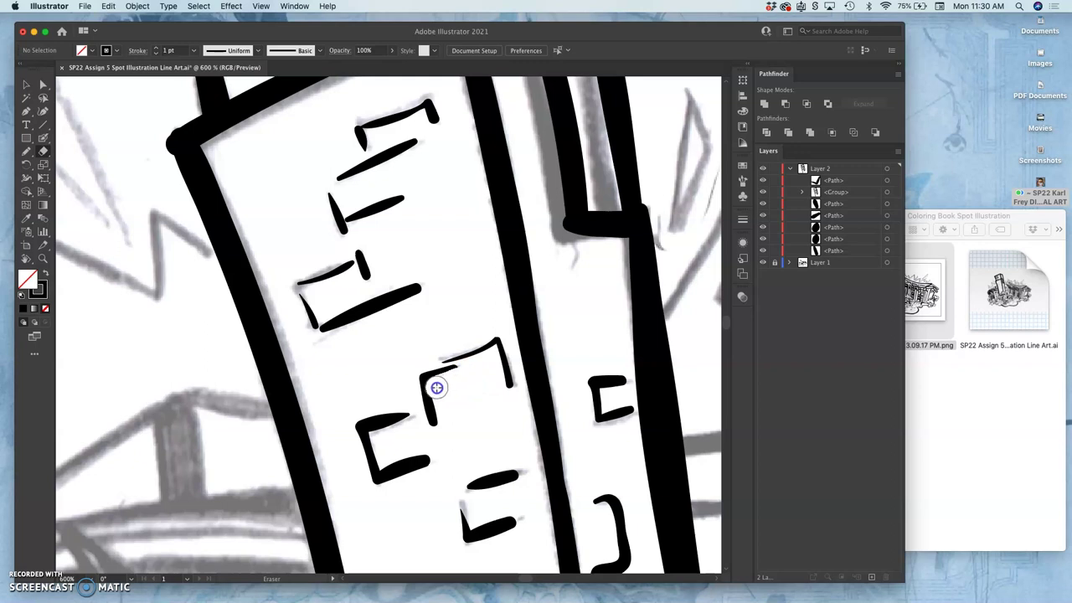
pyautogui.moveTo(449, 432); pyautogui.dragTo(473, 390)
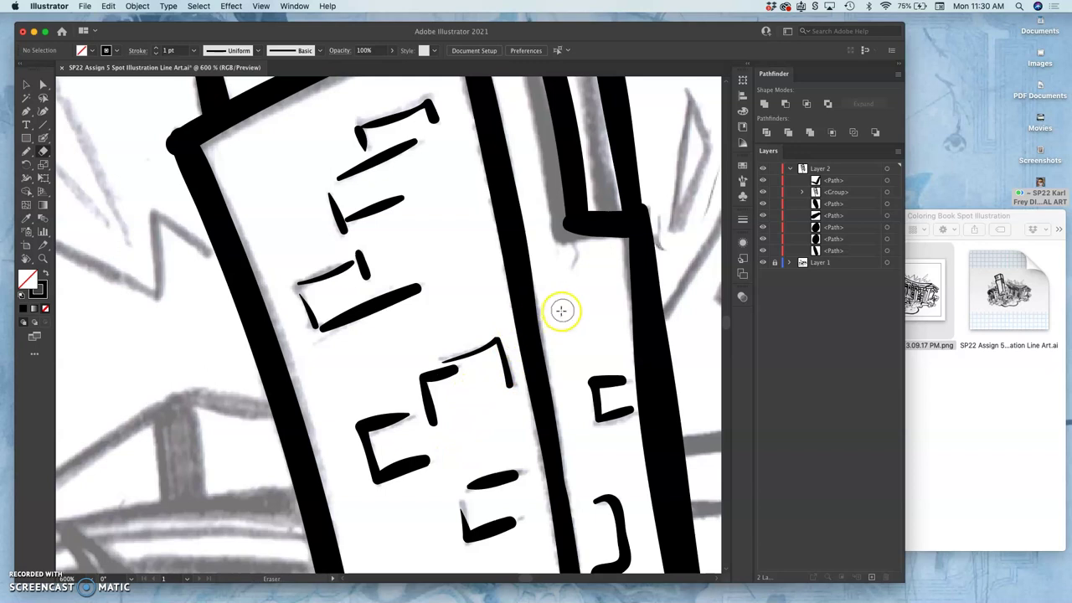
# Ink the three-sided brick mark above the bushes on the tower's front face with the Blob Brush
pyautogui.press('space')
pyautogui.moveTo(549, 299)
pyautogui.mouseDown()
pyautogui.moveTo(505, 201)
pyautogui.moveTo(423, 153)
pyautogui.mouseUp()
pyautogui.click(307, 220)
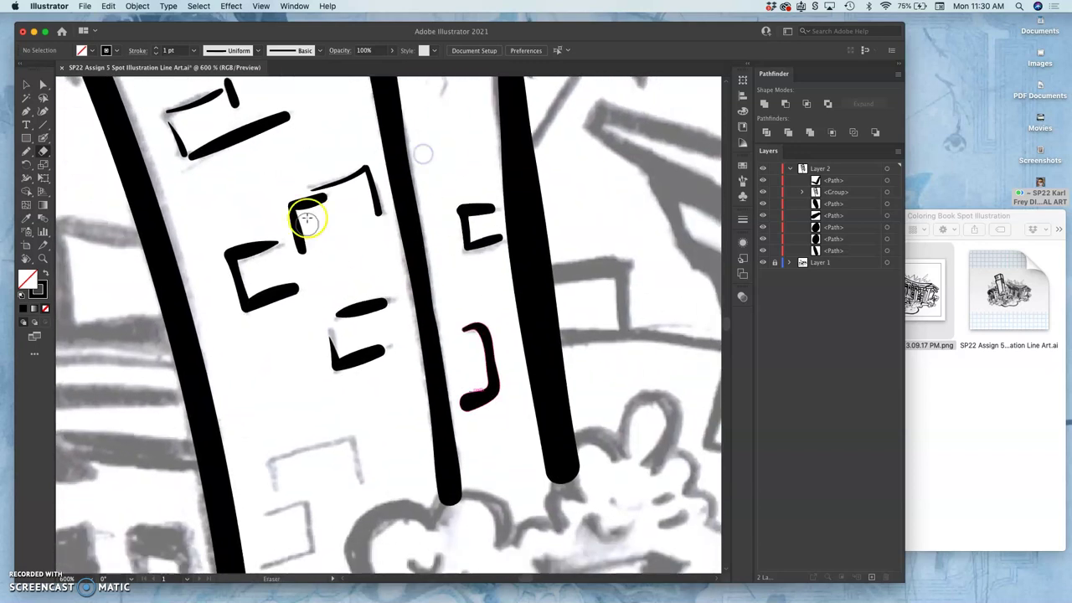
pyautogui.click(134, 126)
pyautogui.click(43, 138)
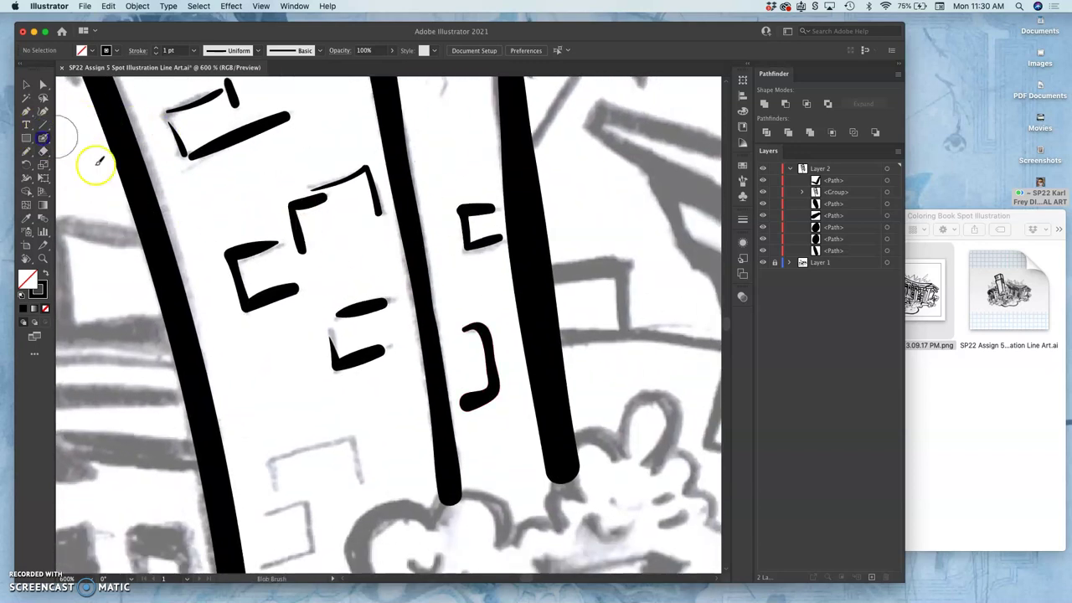
pyautogui.click(286, 449)
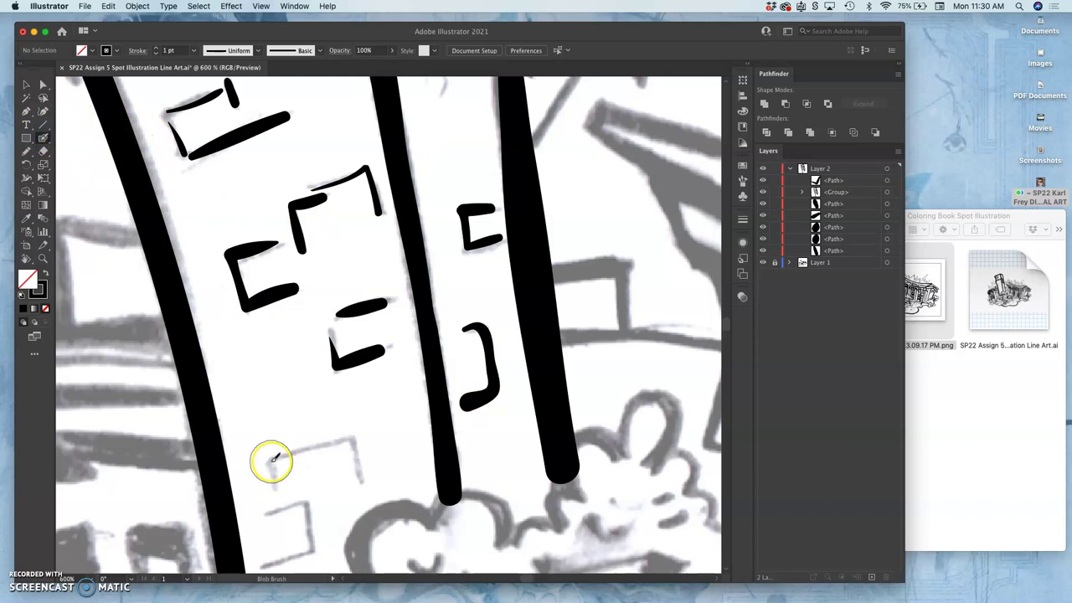
pyautogui.moveTo(277, 484); pyautogui.dragTo(282, 459)
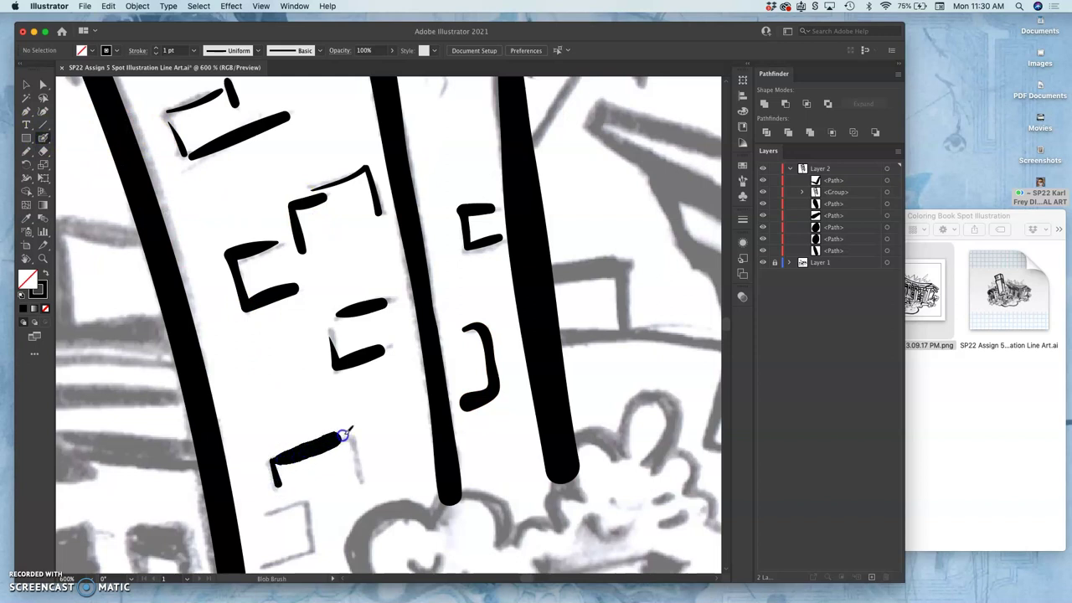
pyautogui.moveTo(343, 435); pyautogui.dragTo(357, 470)
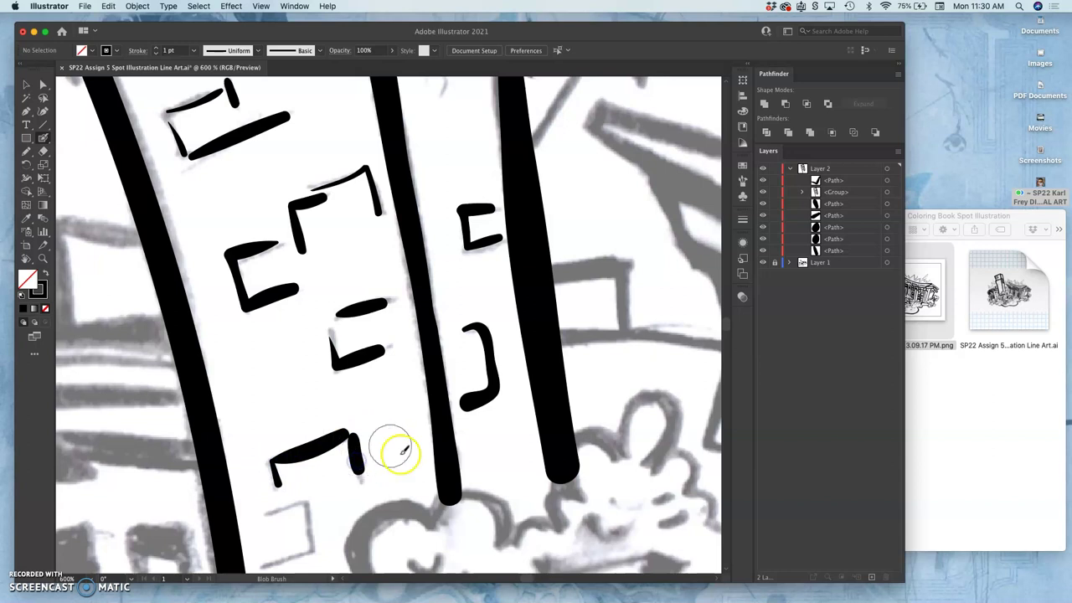
# Ink the lowest brick mark on the tower's front face, redoing its top stroke with a thinner line
pyautogui.scroll(-5, 424, 423)
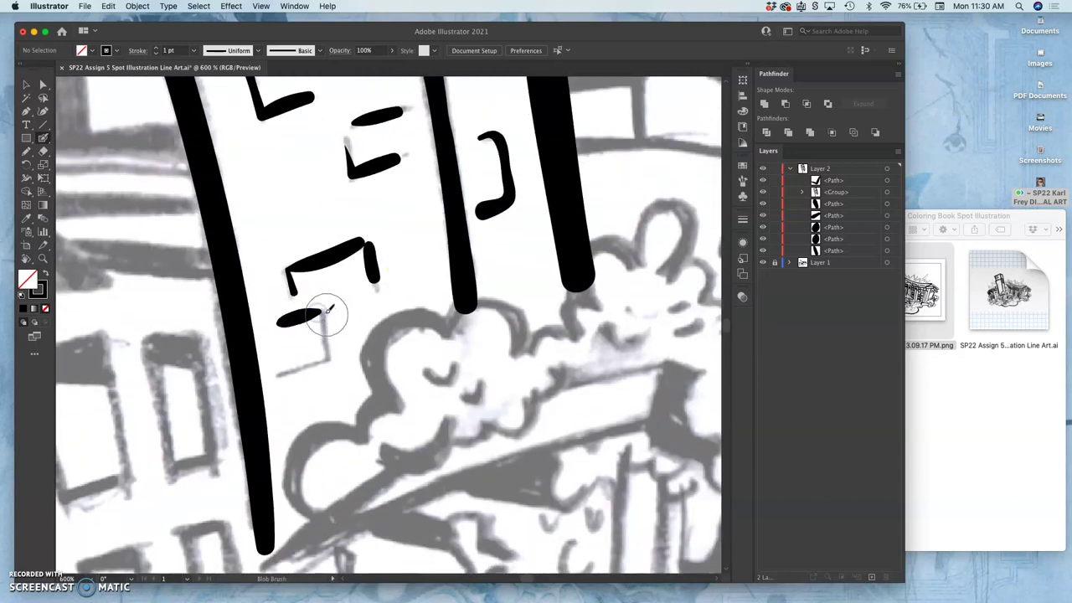
pyautogui.moveTo(318, 327); pyautogui.dragTo(299, 317)
pyautogui.press('super+z')
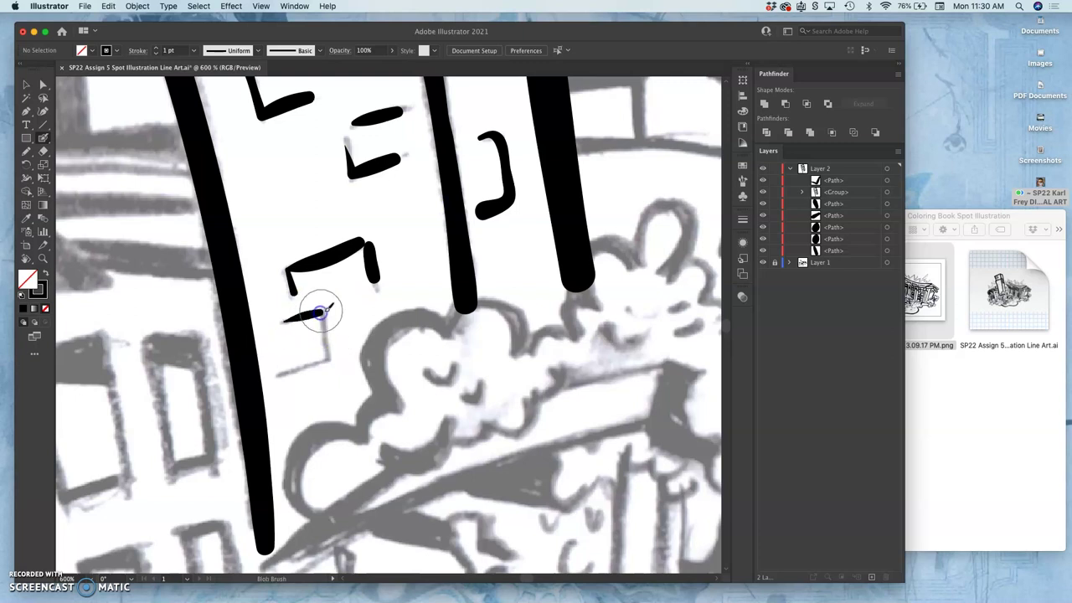
pyautogui.moveTo(328, 355)
pyautogui.mouseDown()
pyautogui.moveTo(281, 373)
pyautogui.moveTo(321, 360)
pyautogui.mouseUp()
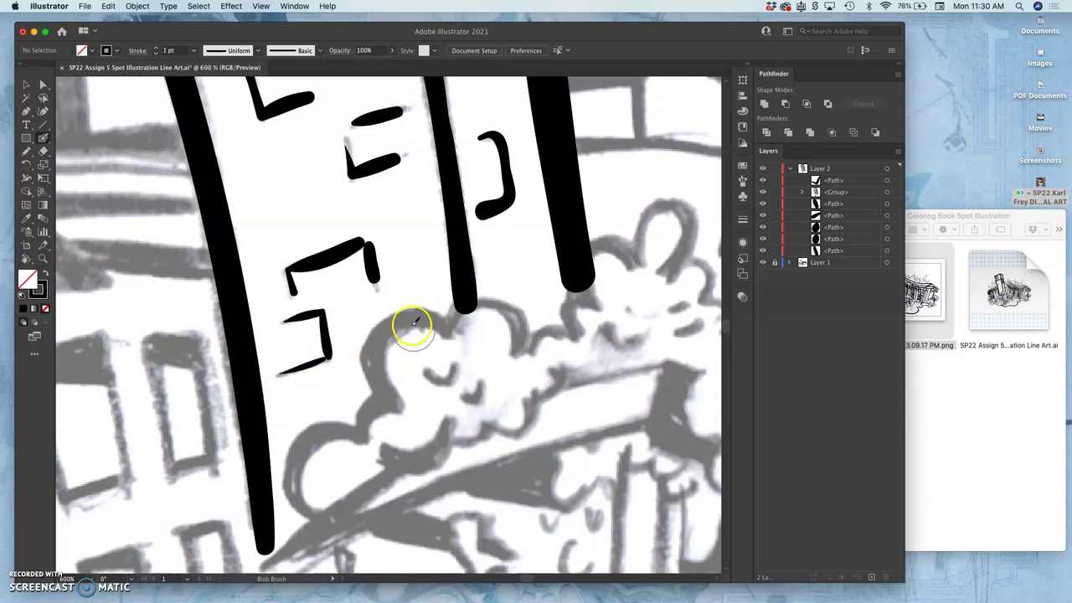
# Ink the remaining hour dots on the lower half of the clock face with the Blob Brush
pyautogui.press('super+minus')
pyautogui.press('super+minus')
pyautogui.press('super+minus')
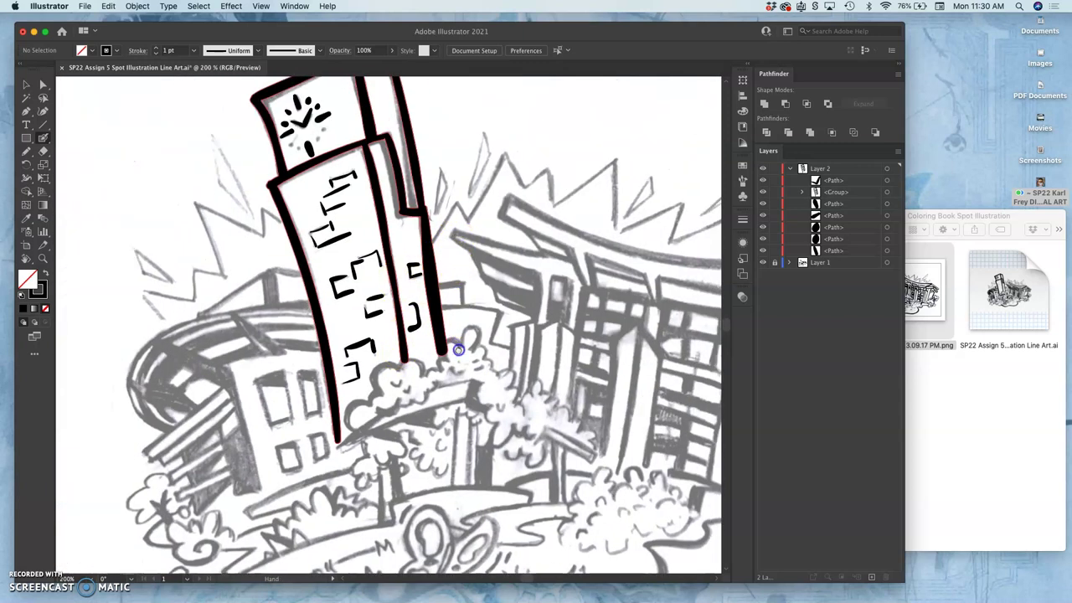
pyautogui.scroll(3, 469, 210)
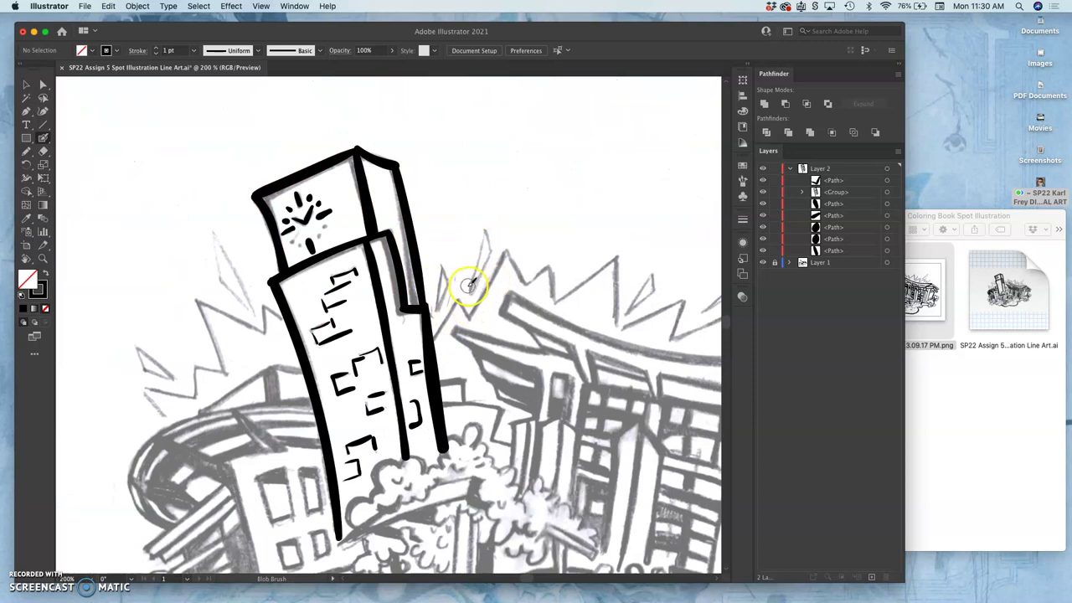
pyautogui.press('super+plus')
pyautogui.press('super+plus')
pyautogui.press('super+plus')
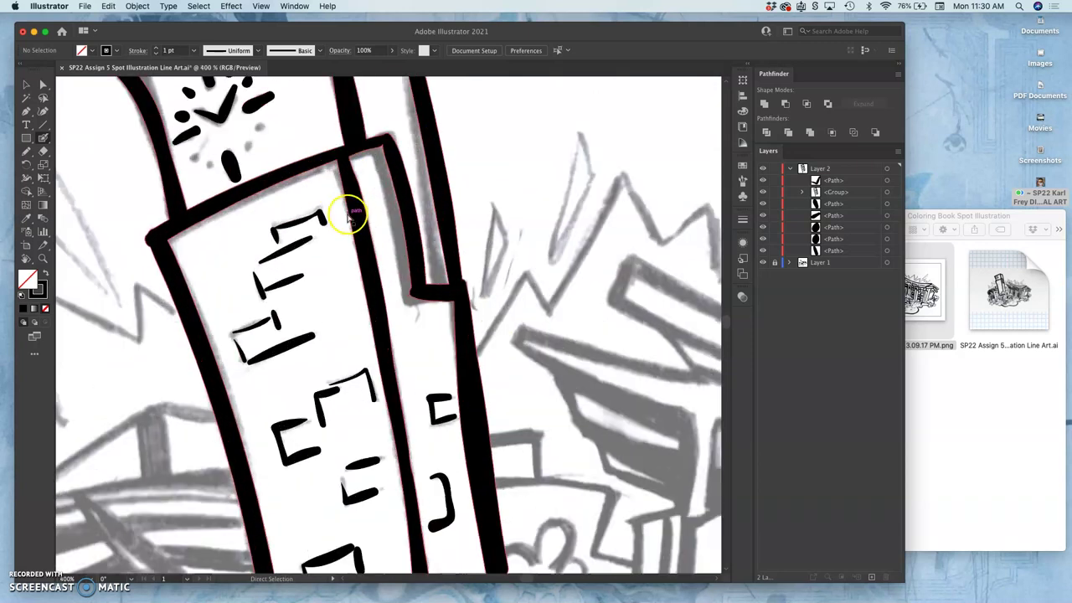
pyautogui.scroll(5, 331, 201)
pyautogui.hscroll(-4, 331, 201)
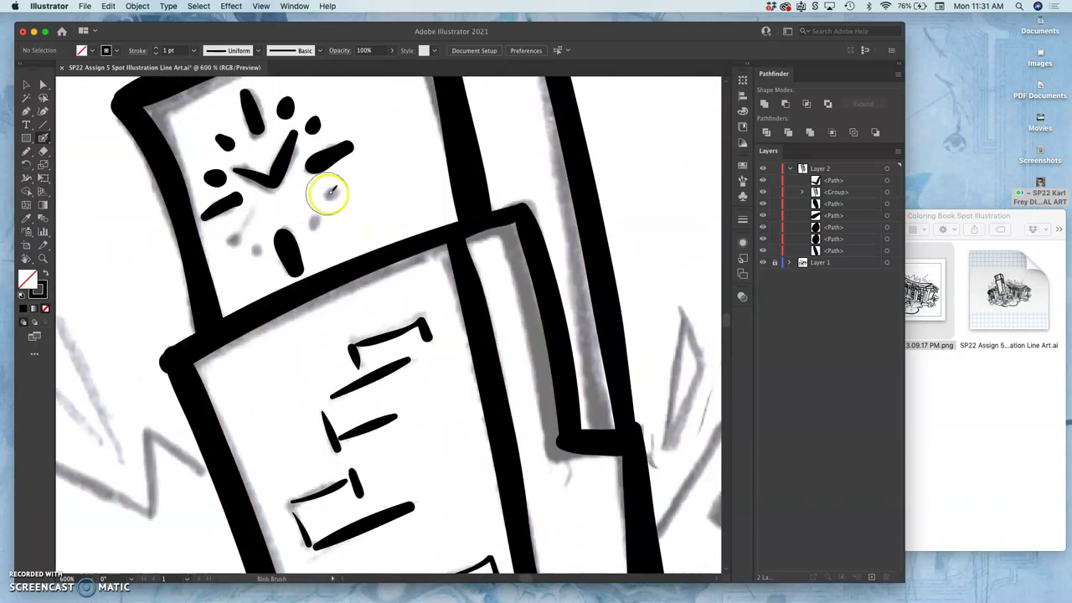
pyautogui.moveTo(332, 192); pyautogui.dragTo(317, 223)
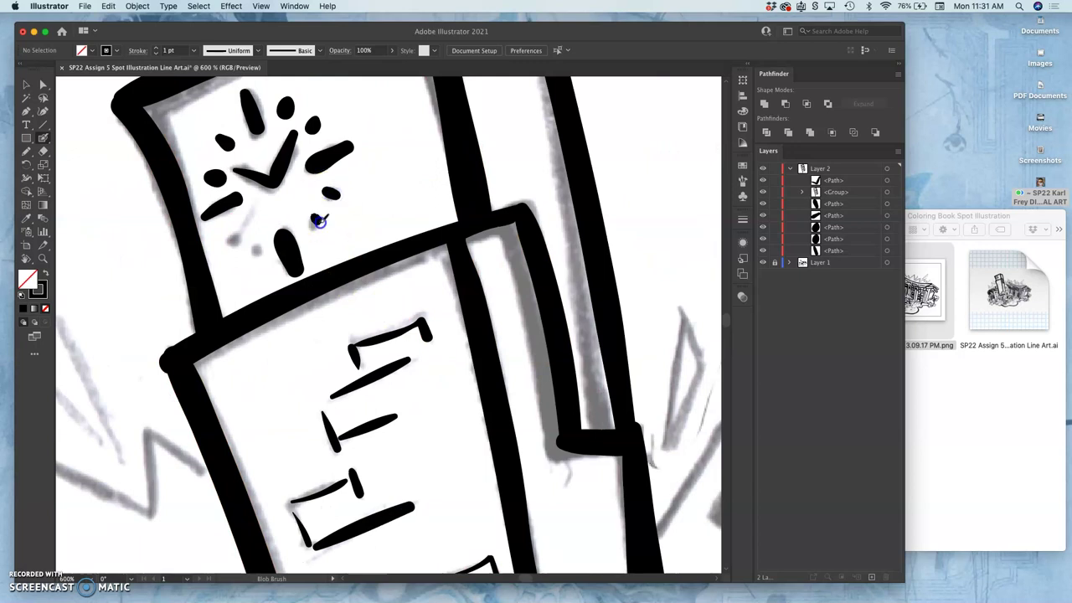
pyautogui.moveTo(255, 252); pyautogui.dragTo(234, 239)
# Ink the scalloped upper outline of the bush at the foot of the tower's front face
pyautogui.moveTo(310, 286); pyautogui.dragTo(421, 106)
pyautogui.moveTo(397, 340); pyautogui.dragTo(366, 79)
pyautogui.moveTo(431, 397); pyautogui.dragTo(352, 137)
pyautogui.moveTo(381, 258); pyautogui.dragTo(234, 237)
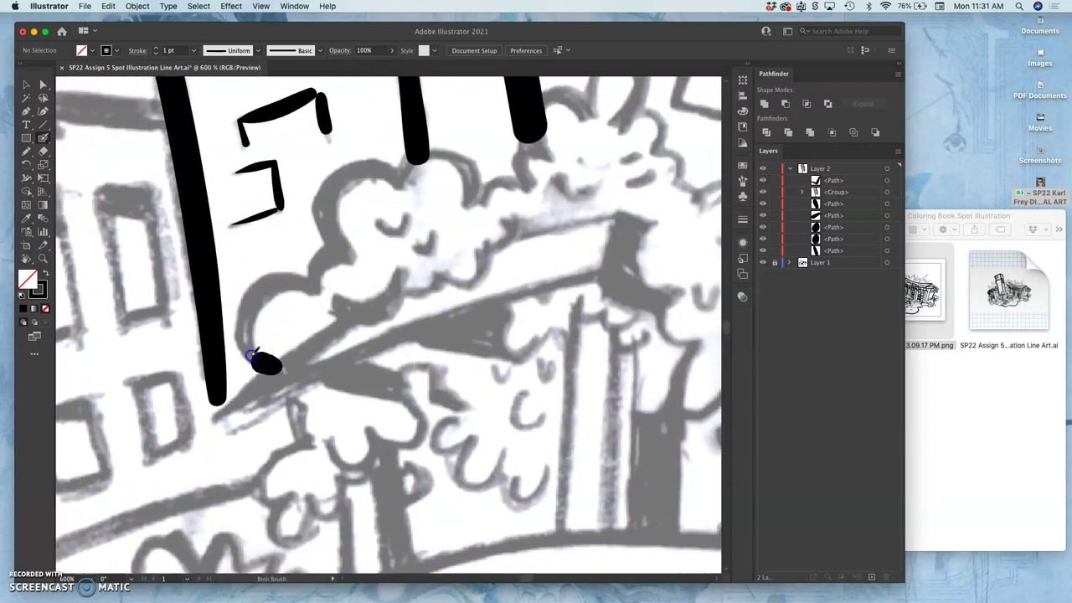
pyautogui.moveTo(250, 356)
pyautogui.mouseDown()
pyautogui.moveTo(245, 328)
pyautogui.moveTo(262, 298)
pyautogui.mouseUp()
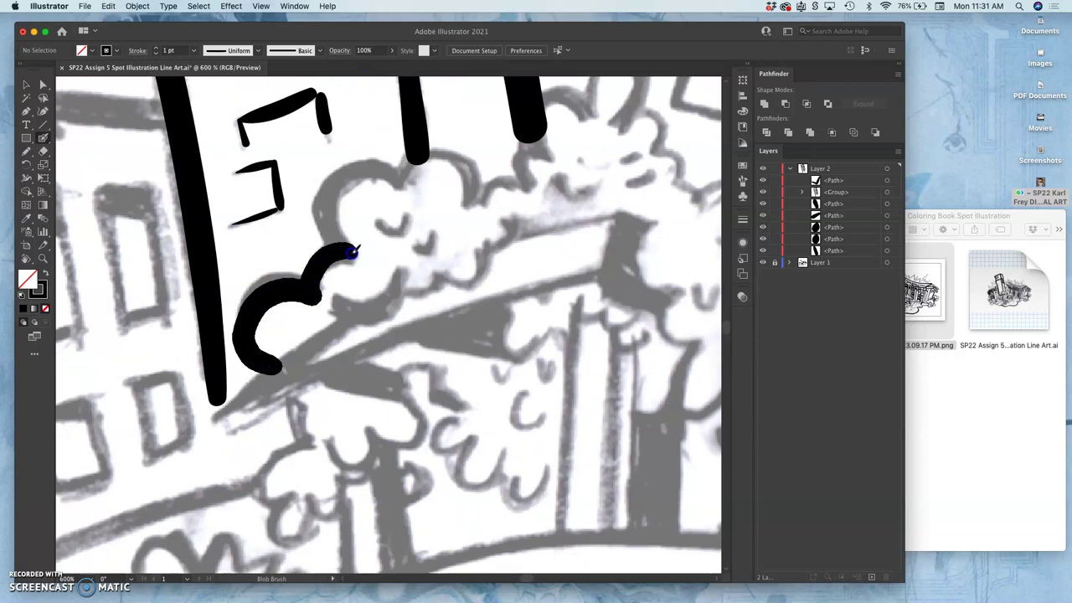
pyautogui.moveTo(353, 250)
pyautogui.mouseDown()
pyautogui.moveTo(332, 199)
pyautogui.moveTo(370, 174)
pyautogui.moveTo(407, 181)
pyautogui.moveTo(457, 158)
pyautogui.moveTo(469, 205)
pyautogui.mouseUp()
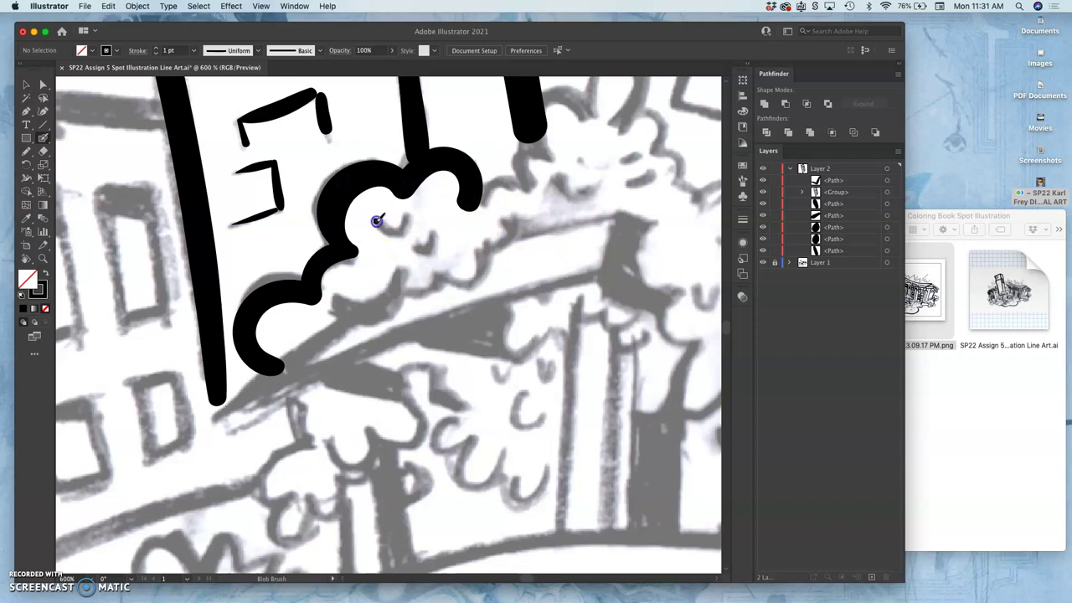
# Ink the bush's inner leaf marks and scalloped lower edge, and extend its top outline to the tower's far edge line
pyautogui.moveTo(404, 223)
pyautogui.mouseDown()
pyautogui.moveTo(419, 251)
pyautogui.moveTo(435, 234)
pyautogui.mouseUp()
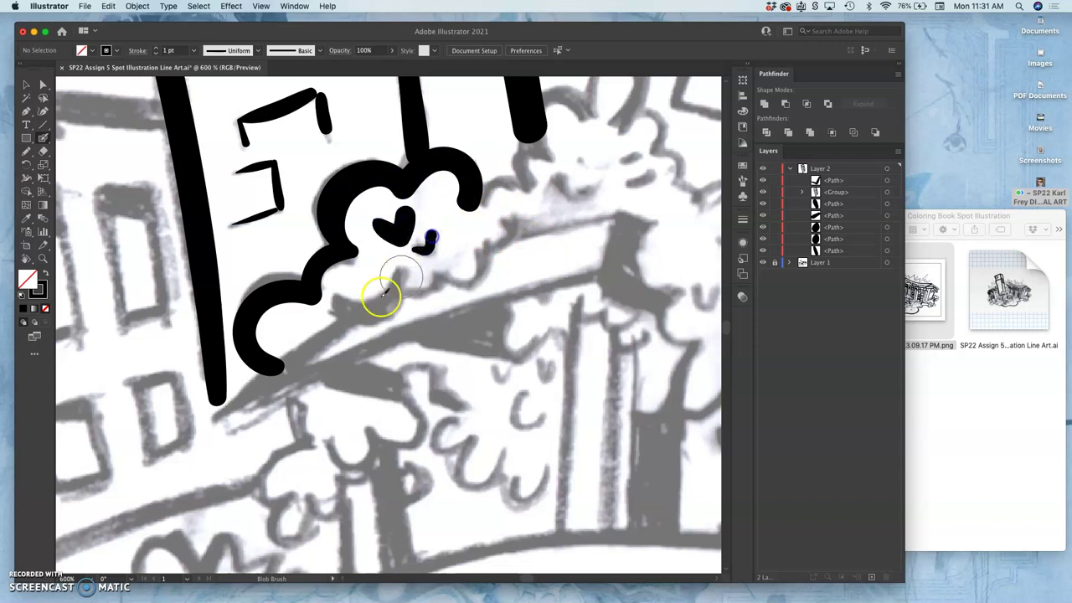
pyautogui.moveTo(333, 305); pyautogui.dragTo(383, 279)
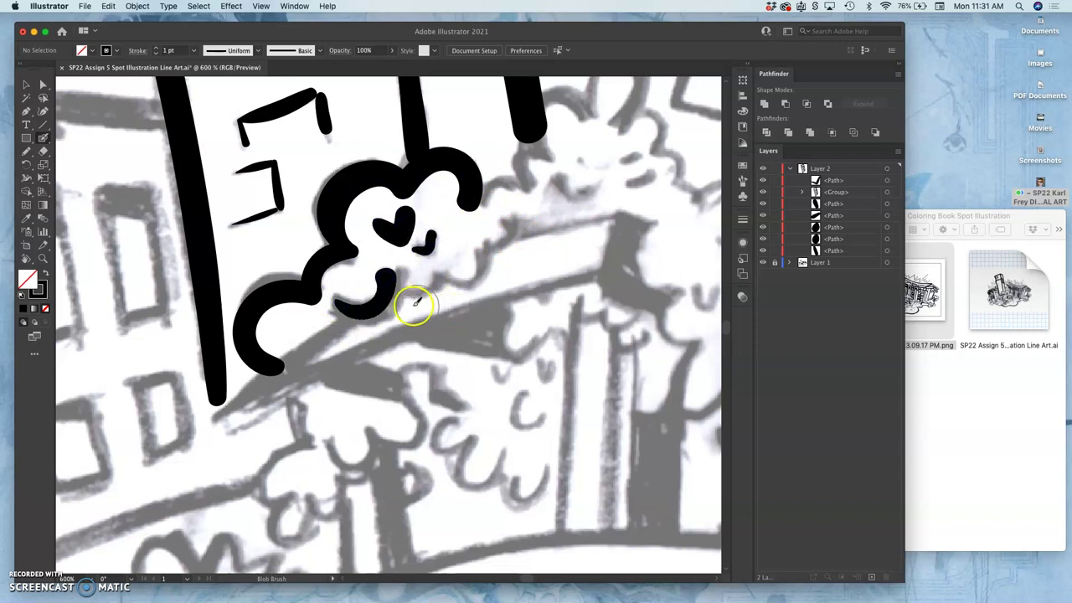
pyautogui.moveTo(459, 283); pyautogui.dragTo(516, 219)
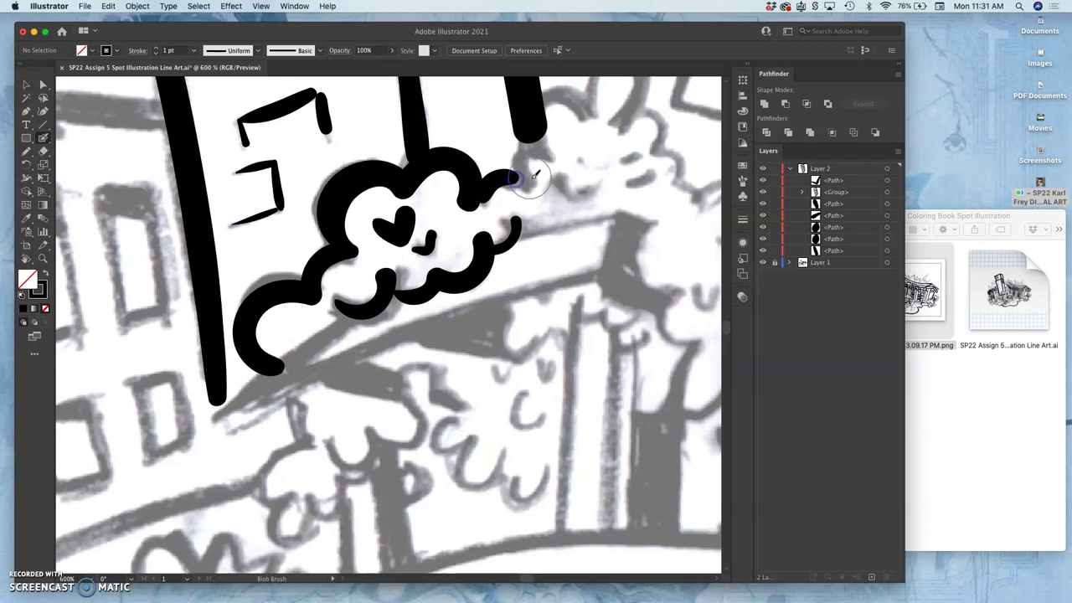
pyautogui.moveTo(529, 181); pyautogui.dragTo(550, 151)
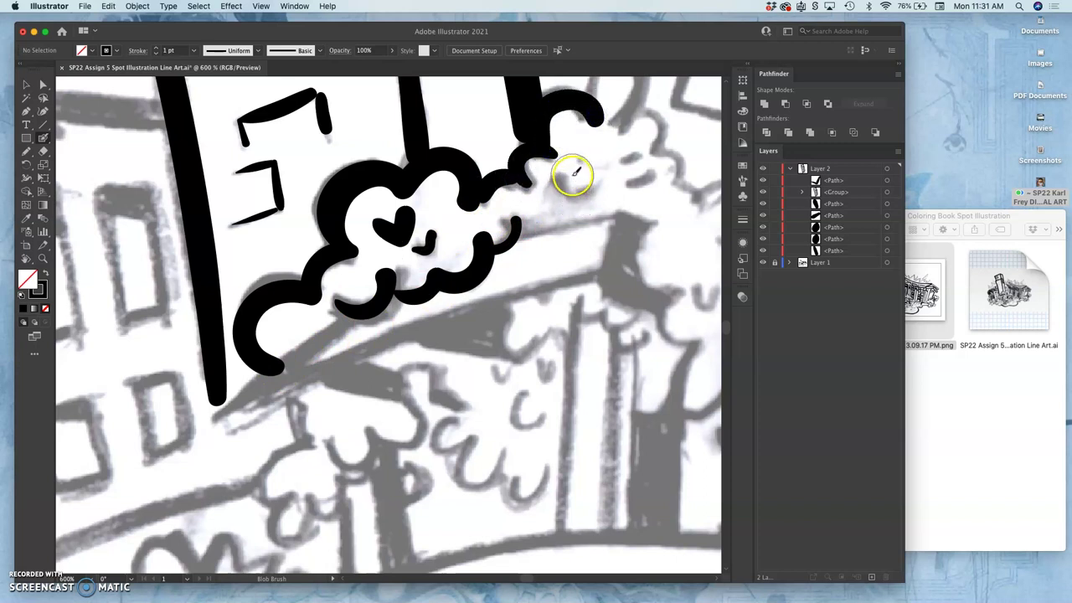
pyautogui.press('super+z')
pyautogui.moveTo(542, 143)
pyautogui.mouseDown()
pyautogui.moveTo(544, 103)
pyautogui.moveTo(567, 97)
pyautogui.moveTo(582, 125)
pyautogui.mouseUp()
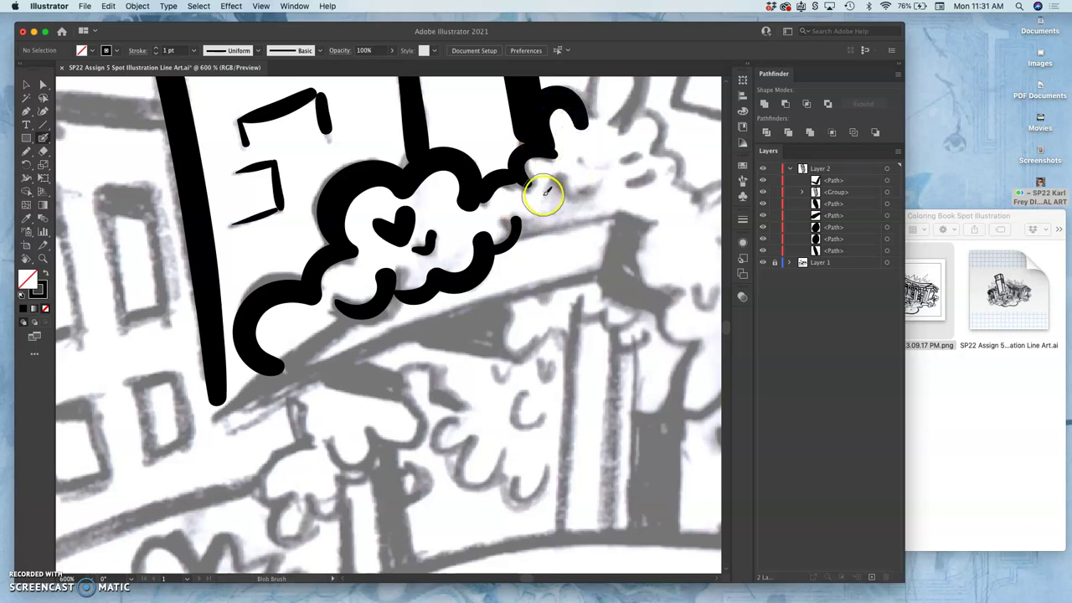
pyautogui.press('super+z')
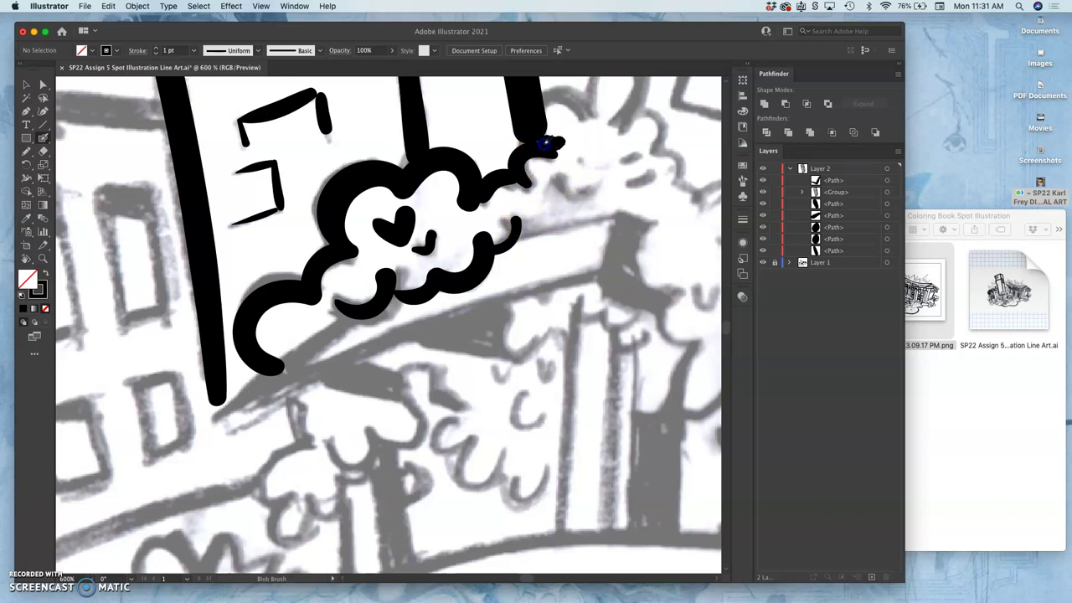
pyautogui.moveTo(560, 94); pyautogui.dragTo(586, 109)
pyautogui.press('super+z')
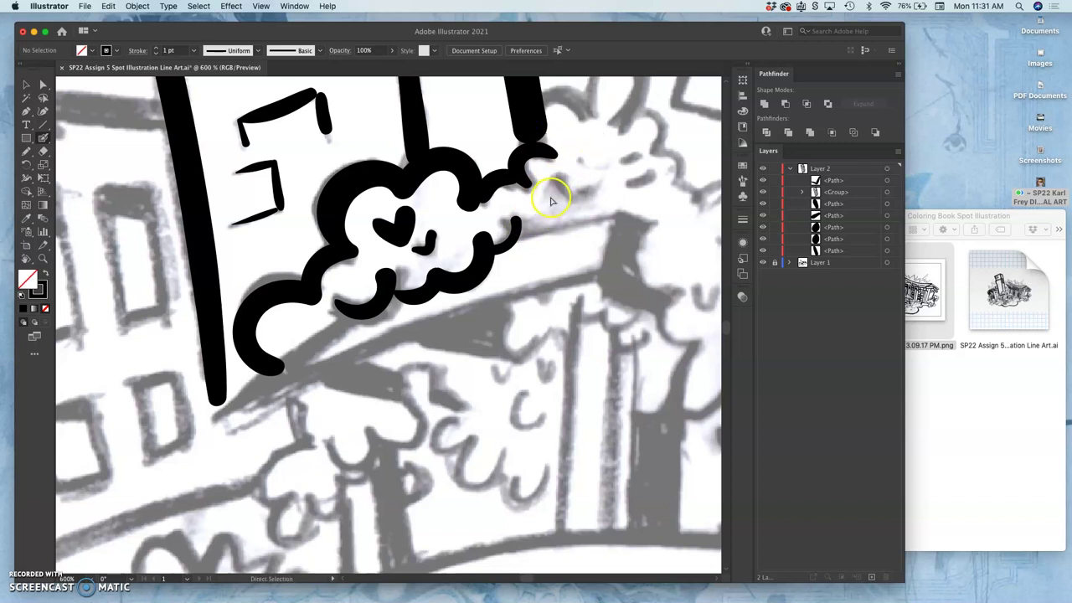
# Ink the tall scallops and leaf marks of the bush beyond the tower's far edge, plus the walkway roof line and its short end edge
pyautogui.click(553, 171)
pyautogui.moveTo(553, 172)
pyautogui.mouseDown()
pyautogui.moveTo(540, 143)
pyautogui.moveTo(549, 109)
pyautogui.moveTo(578, 107)
pyautogui.moveTo(575, 190)
pyautogui.moveTo(505, 268)
pyautogui.mouseUp()
pyautogui.moveTo(526, 222)
pyautogui.mouseDown()
pyautogui.moveTo(500, 205)
pyautogui.moveTo(506, 179)
pyautogui.moveTo(538, 164)
pyautogui.moveTo(542, 183)
pyautogui.moveTo(562, 173)
pyautogui.moveTo(578, 197)
pyautogui.moveTo(541, 225)
pyautogui.moveTo(570, 216)
pyautogui.moveTo(576, 246)
pyautogui.moveTo(597, 252)
pyautogui.moveTo(594, 283)
pyautogui.moveTo(615, 296)
pyautogui.moveTo(644, 284)
pyautogui.mouseUp()
pyautogui.moveTo(650, 330); pyautogui.dragTo(648, 330)
pyautogui.moveTo(547, 283)
pyautogui.mouseDown()
pyautogui.moveTo(571, 271)
pyautogui.moveTo(547, 256)
pyautogui.mouseUp()
pyautogui.moveTo(476, 284); pyautogui.dragTo(510, 290)
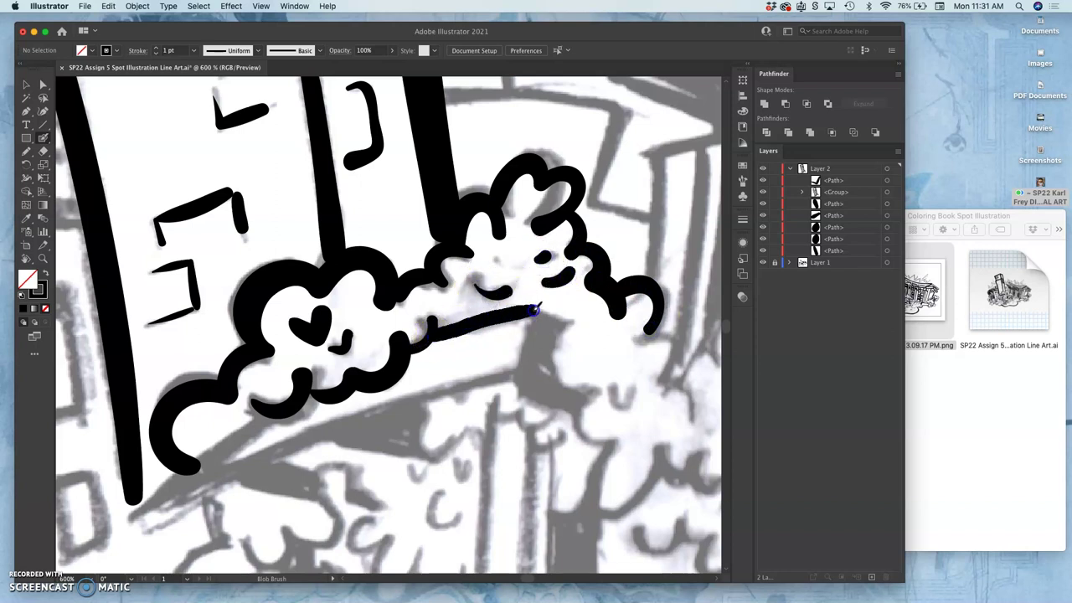
pyautogui.moveTo(519, 357); pyautogui.dragTo(512, 369)
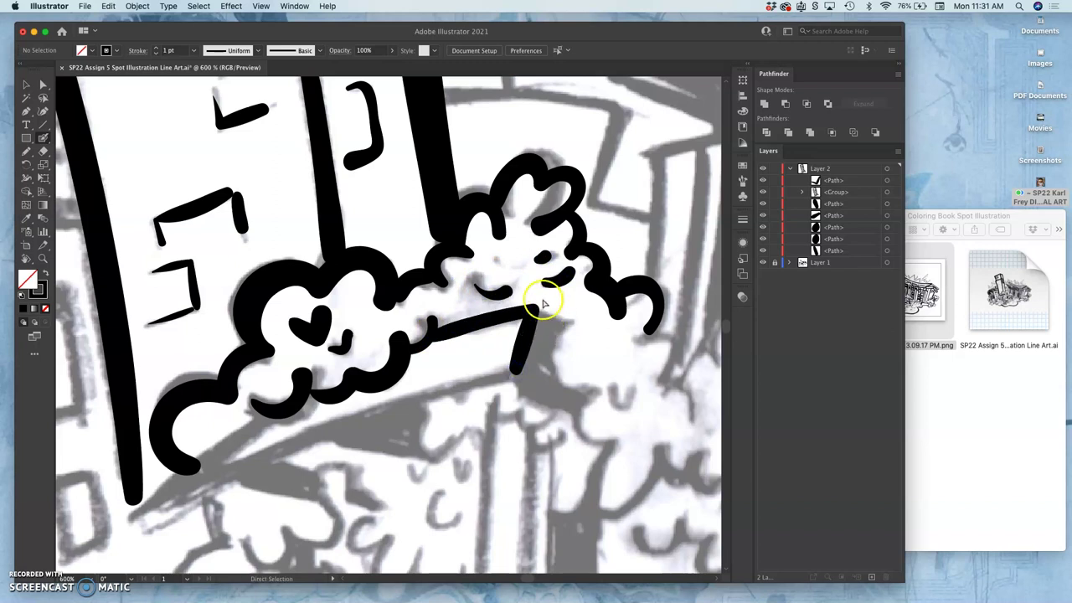
# Examine the inked corner of the walkway roof line and the leaf marks above it at 3200% magnification
pyautogui.press('super+equal')
pyautogui.press('super+equal')
pyautogui.press('super+equal')
pyautogui.press('super+equal')
pyautogui.press('super+equal')
pyautogui.moveTo(572, 261); pyautogui.dragTo(161, 351)
pyautogui.moveTo(419, 271); pyautogui.dragTo(252, 221)
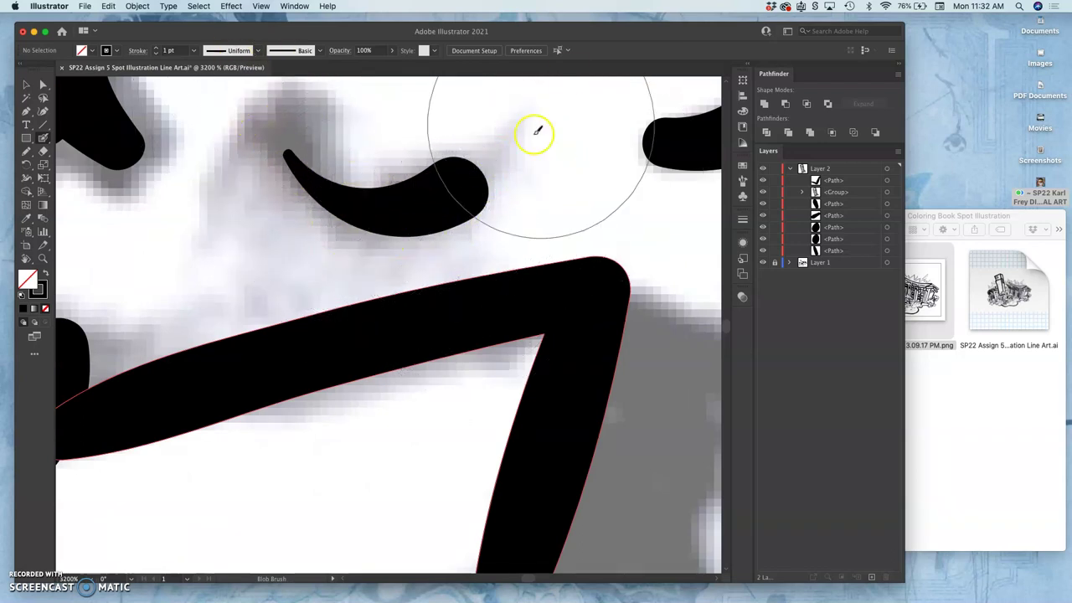
pyautogui.press('super+minus')
pyautogui.press('super+minus')
pyautogui.press('super+minus')
pyautogui.press('super+minus')
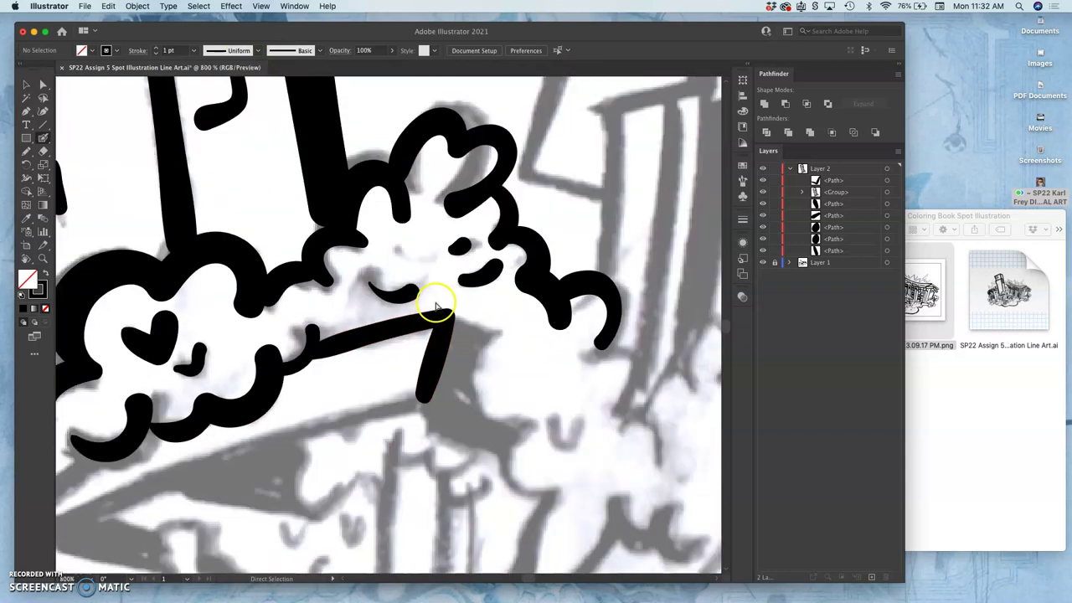
pyautogui.press('super+minus')
pyautogui.press('super+minus')
# Ink the stepped outline of the low building beside the tower and the narrow pillar next to it
pyautogui.moveTo(502, 337)
pyautogui.mouseDown()
pyautogui.moveTo(449, 310)
pyautogui.moveTo(414, 332)
pyautogui.mouseUp()
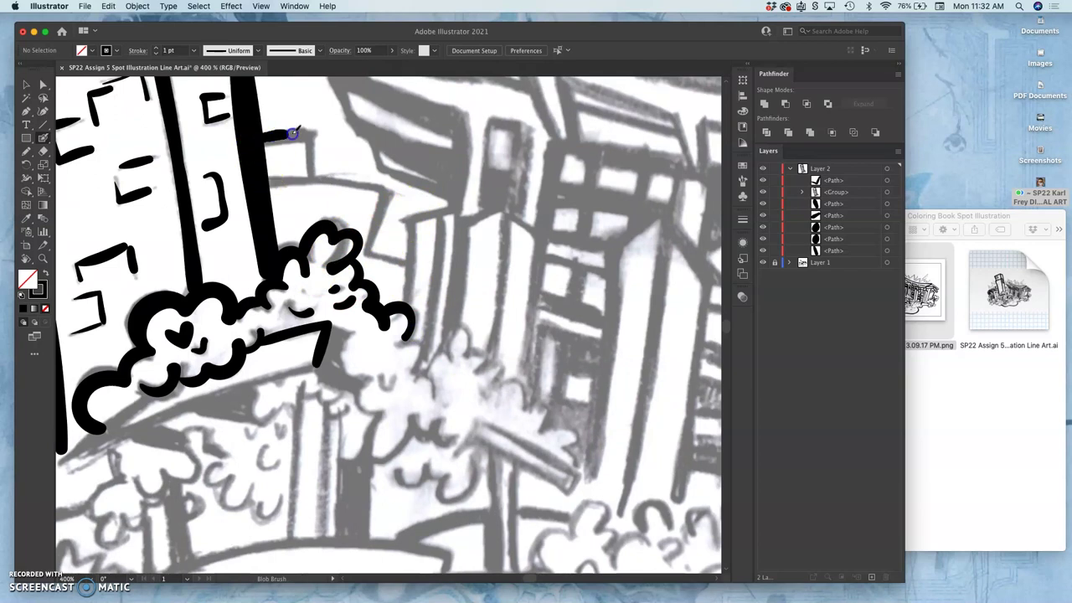
pyautogui.moveTo(311, 170)
pyautogui.mouseDown()
pyautogui.moveTo(264, 182)
pyautogui.moveTo(366, 184)
pyautogui.mouseUp()
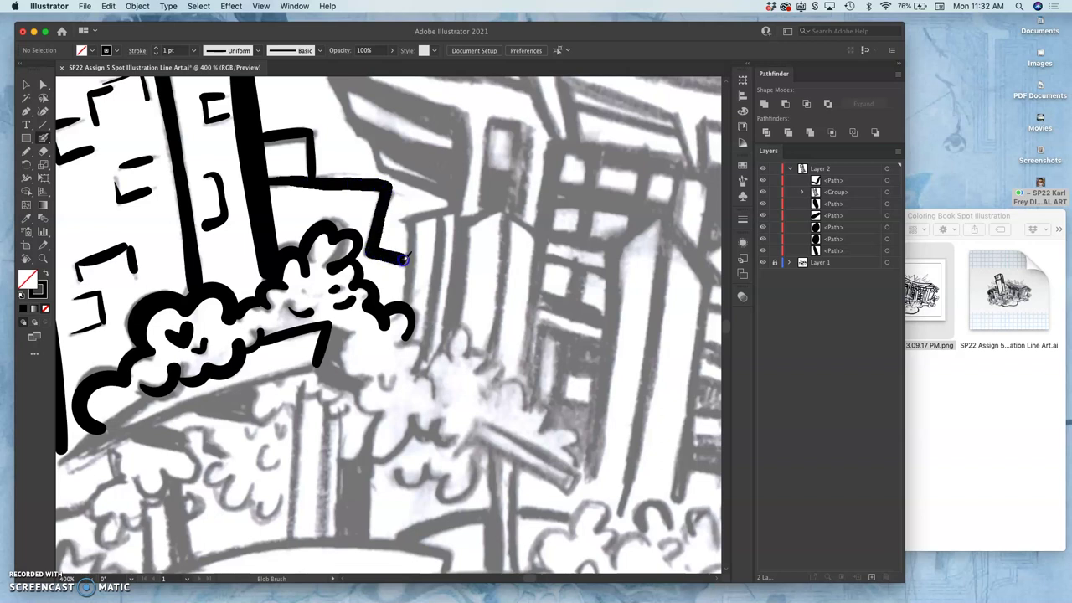
pyautogui.moveTo(403, 261); pyautogui.dragTo(410, 261)
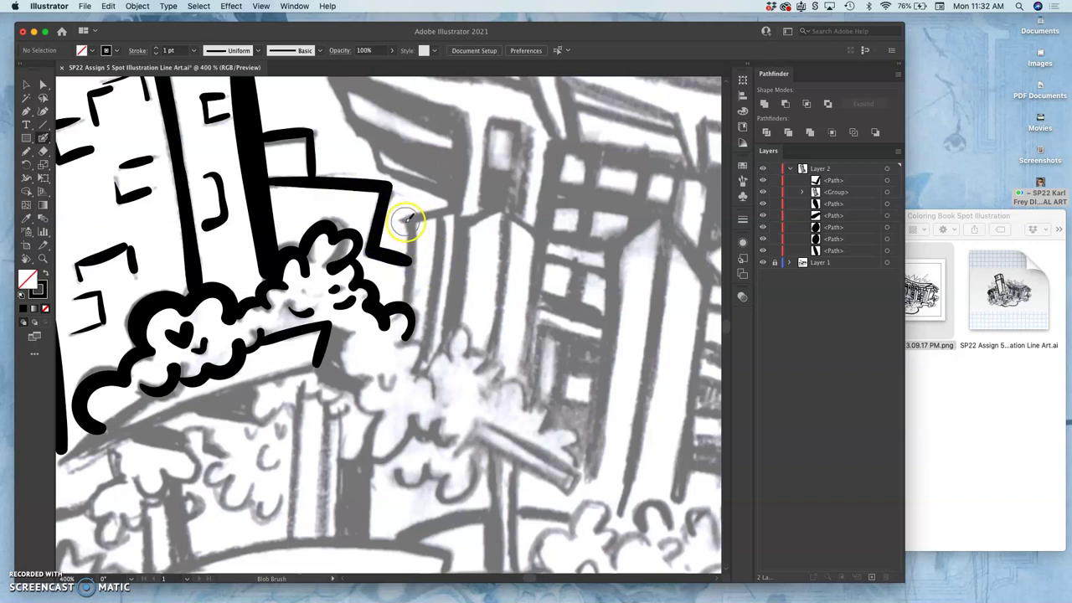
pyautogui.moveTo(406, 219)
pyautogui.mouseDown()
pyautogui.moveTo(406, 301)
pyautogui.moveTo(416, 216)
pyautogui.moveTo(450, 211)
pyautogui.moveTo(424, 365)
pyautogui.mouseUp()
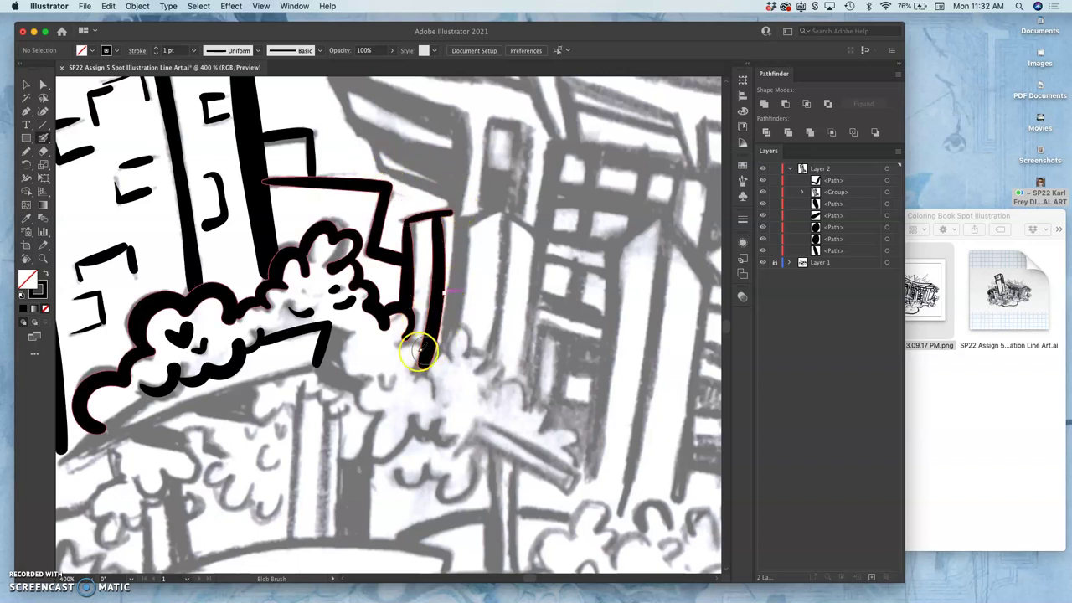
# Ink the scallops and inner curves of the foliage running down from the bush below the narrow pillar
pyautogui.moveTo(396, 343)
pyautogui.mouseDown()
pyautogui.moveTo(410, 378)
pyautogui.moveTo(430, 396)
pyautogui.moveTo(422, 368)
pyautogui.mouseUp()
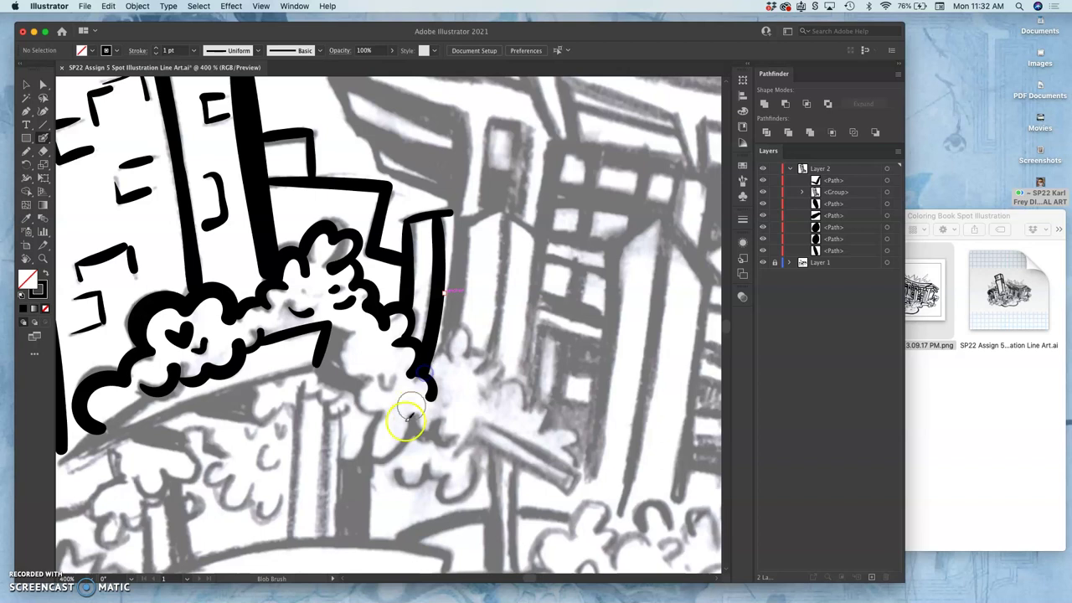
pyautogui.moveTo(378, 378); pyautogui.dragTo(398, 375)
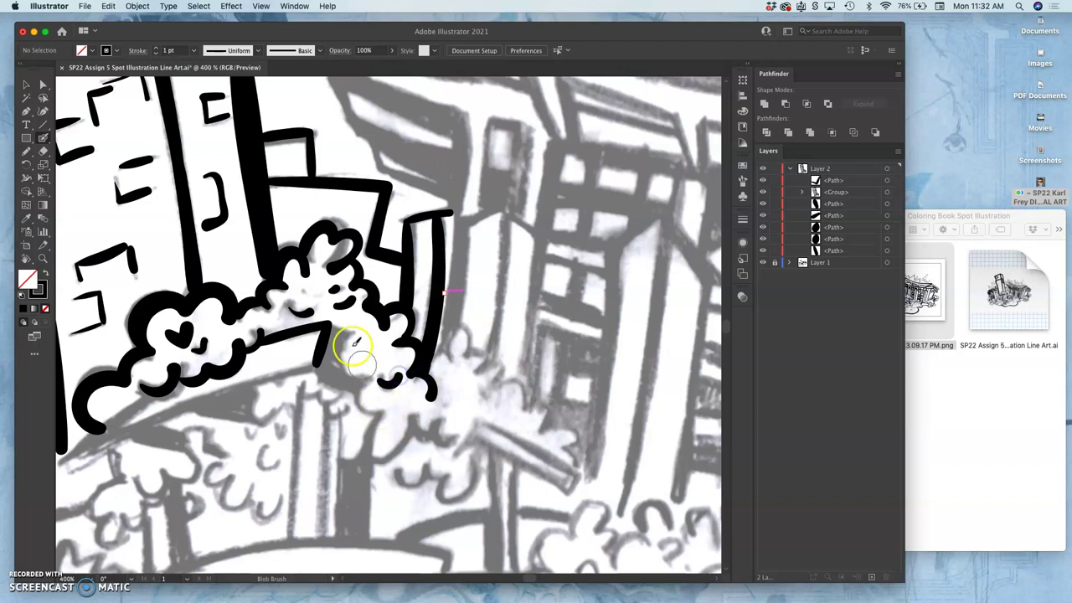
pyautogui.moveTo(337, 330)
pyautogui.mouseDown()
pyautogui.moveTo(340, 358)
pyautogui.moveTo(363, 375)
pyautogui.moveTo(382, 408)
pyautogui.mouseUp()
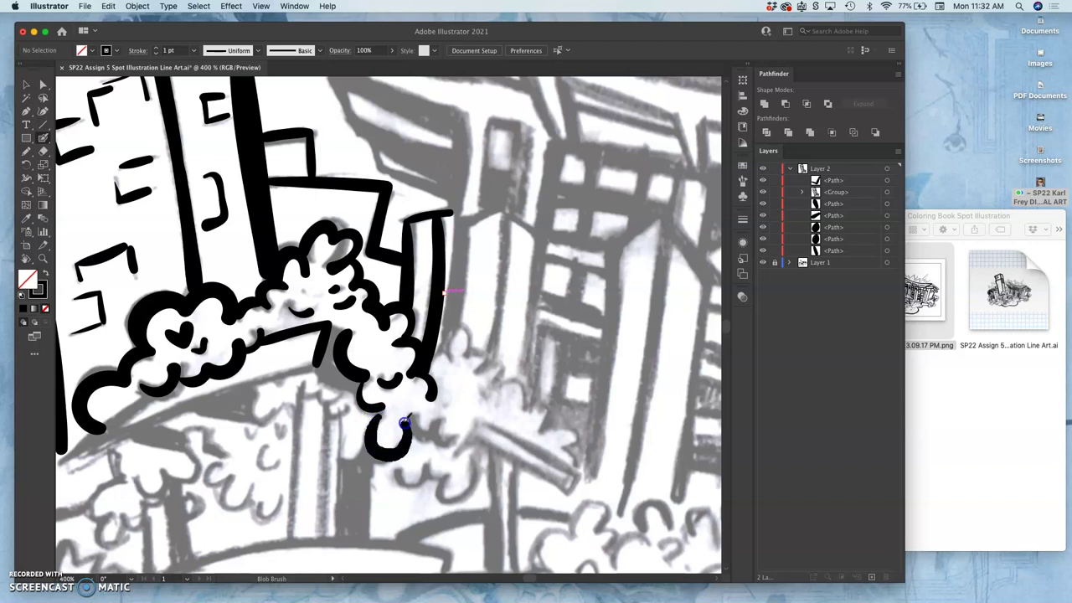
pyautogui.moveTo(425, 432); pyautogui.dragTo(456, 436)
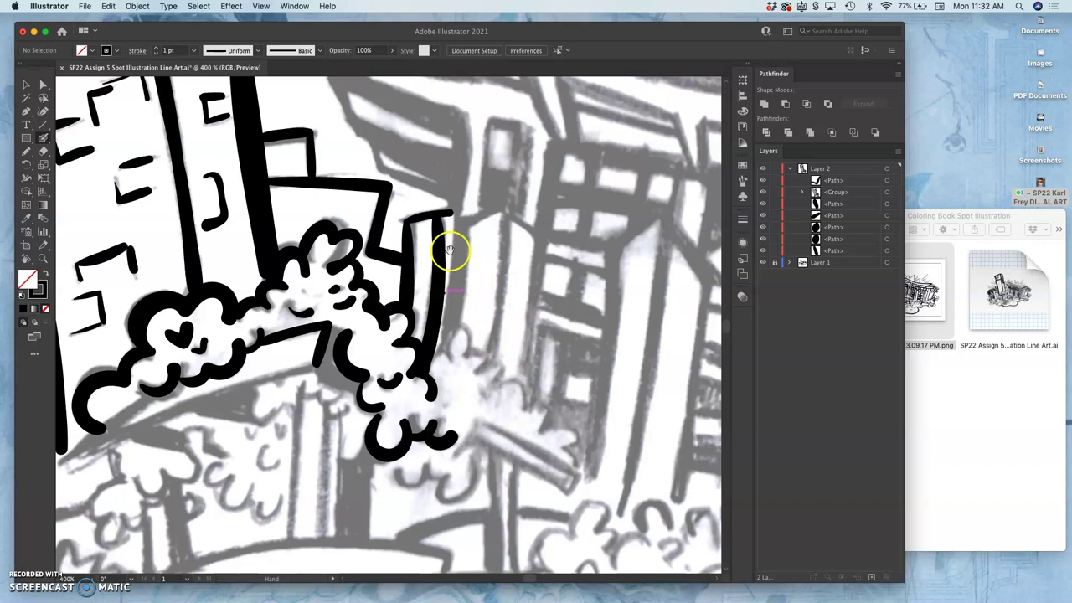
# Ink the lower eave of the curved-roof building, with the slanted panel lines beneath it and the solid edge closing their ends
pyautogui.moveTo(450, 240); pyautogui.dragTo(524, 328)
pyautogui.moveTo(517, 248); pyautogui.dragTo(462, 239)
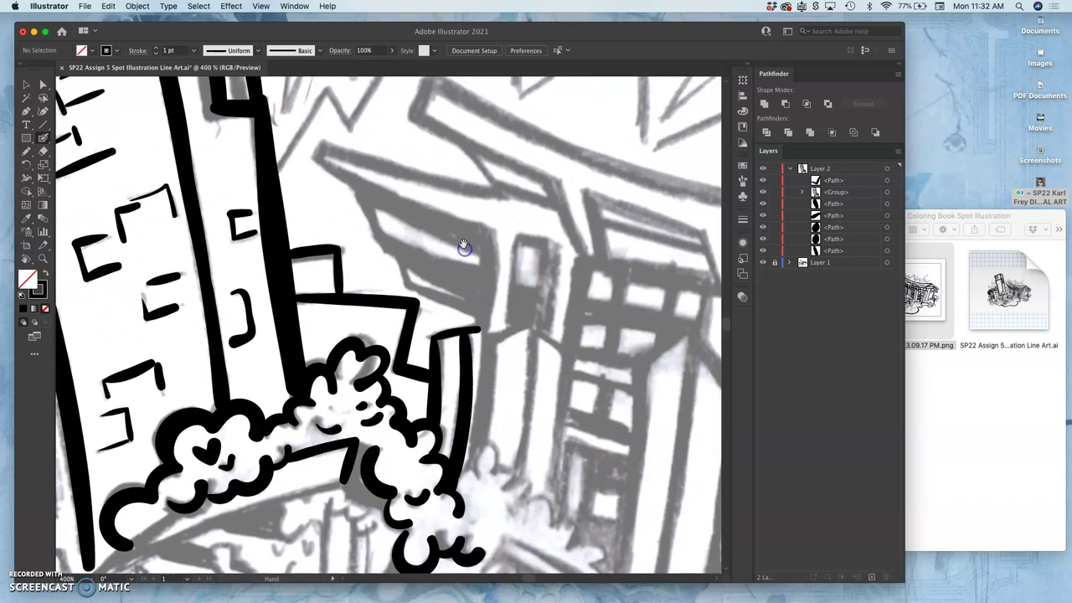
pyautogui.scroll(5, 490, 211)
pyautogui.scroll(-1, 491, 211)
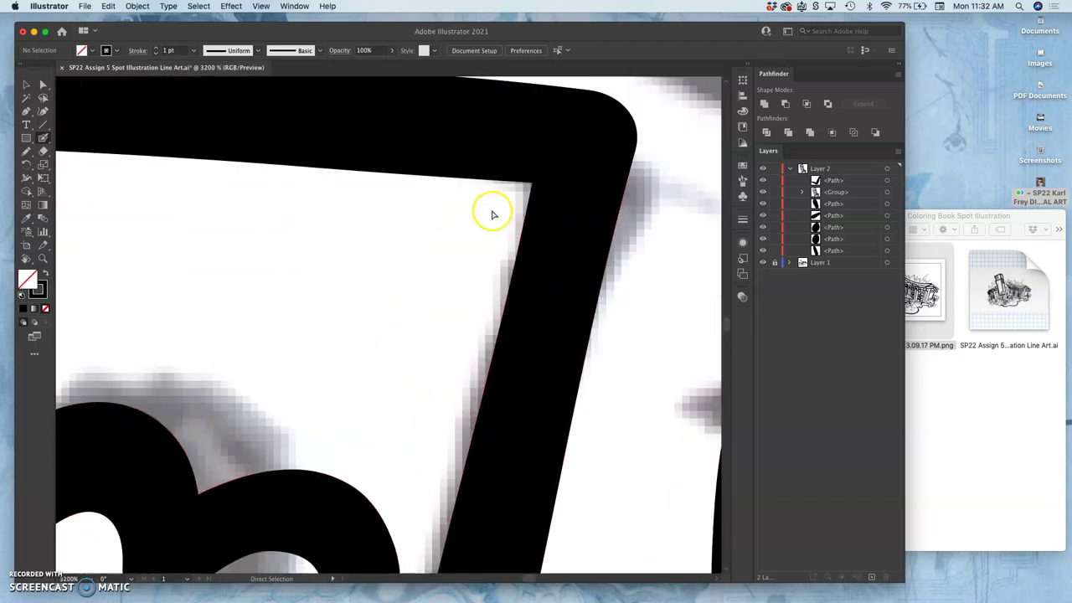
pyautogui.scroll(-2, 551, 219)
pyautogui.scroll(-5, 550, 217)
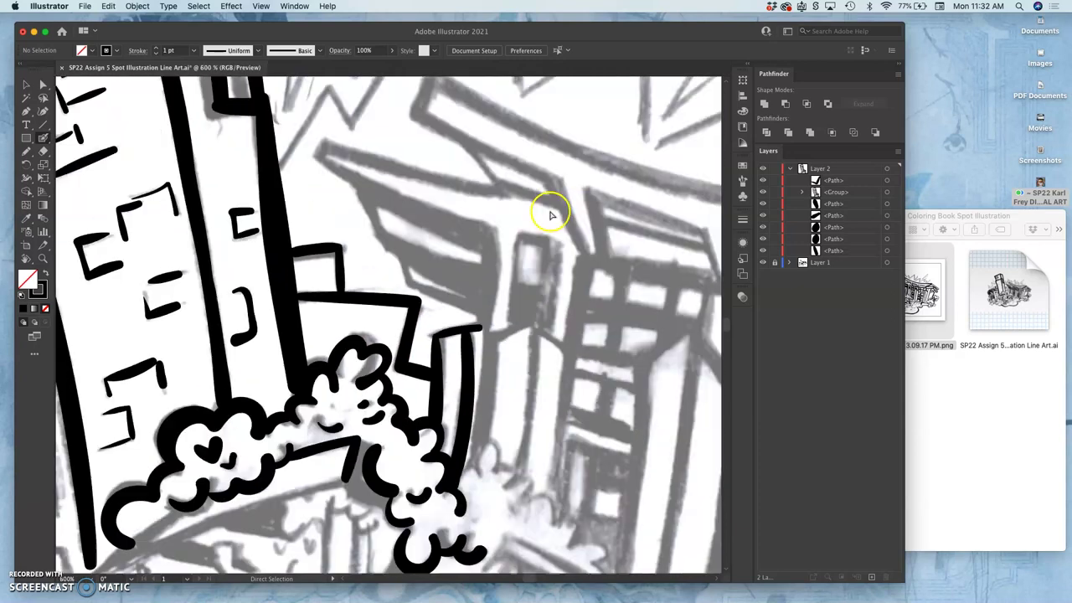
pyautogui.moveTo(513, 292); pyautogui.dragTo(347, 318)
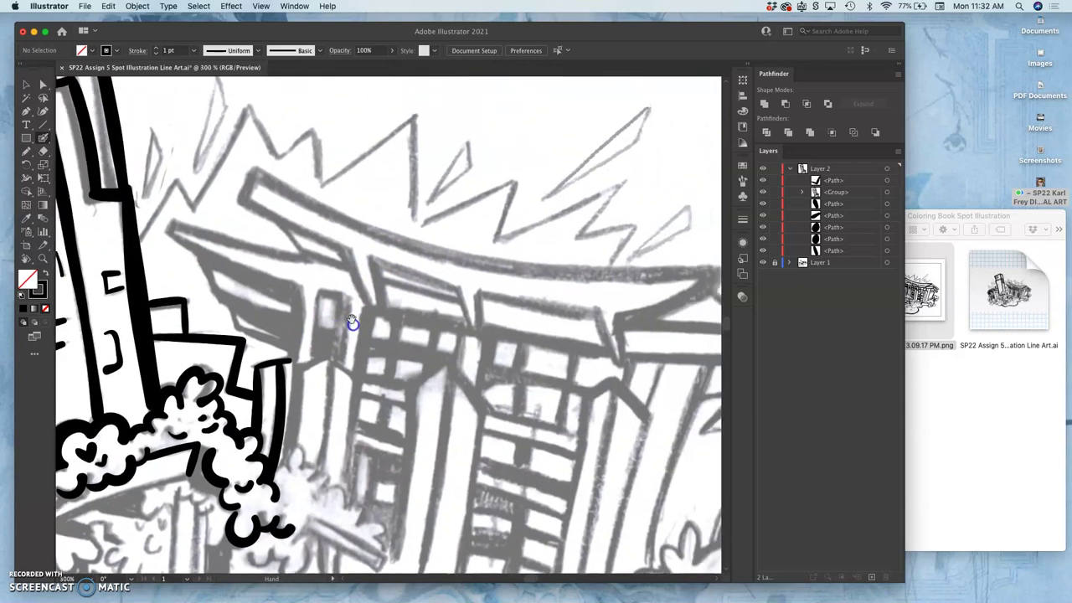
pyautogui.hotkey('shift', 'b')
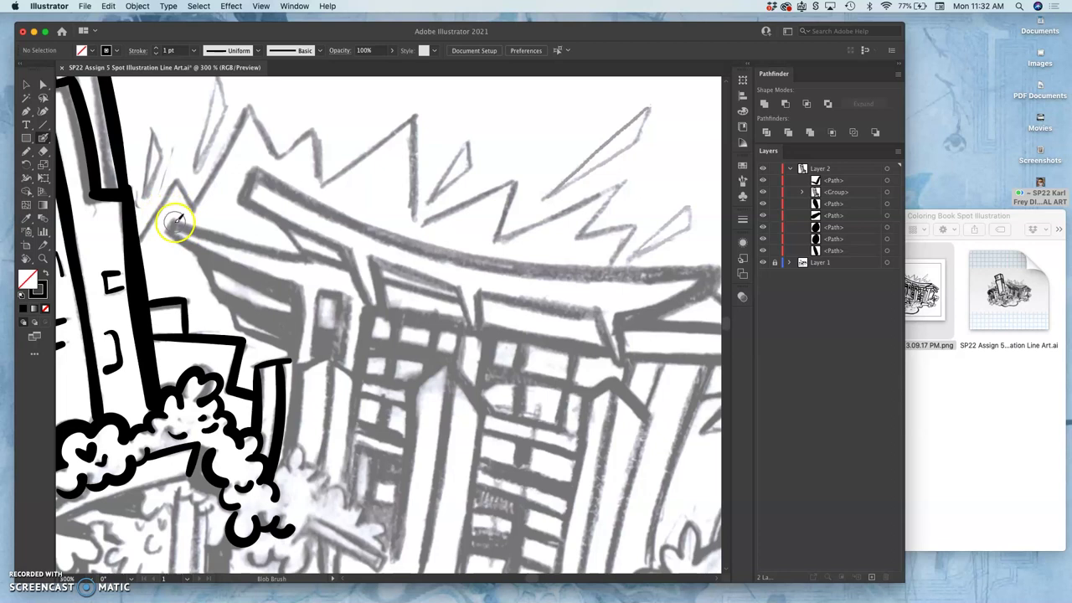
pyautogui.moveTo(193, 248); pyautogui.dragTo(304, 293)
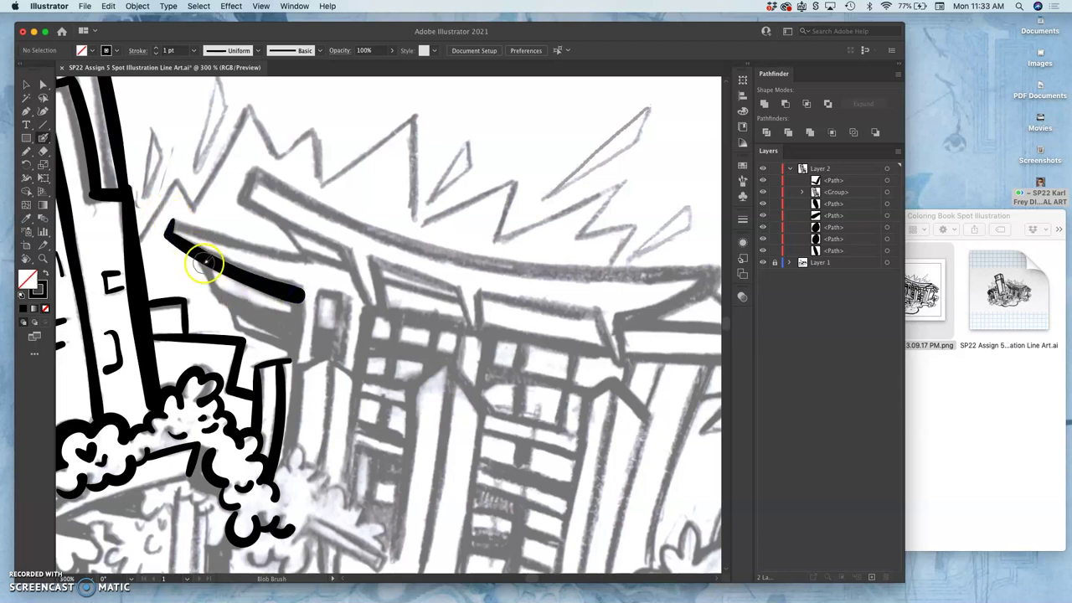
pyautogui.moveTo(205, 262)
pyautogui.mouseDown()
pyautogui.moveTo(220, 299)
pyautogui.moveTo(306, 333)
pyautogui.mouseUp()
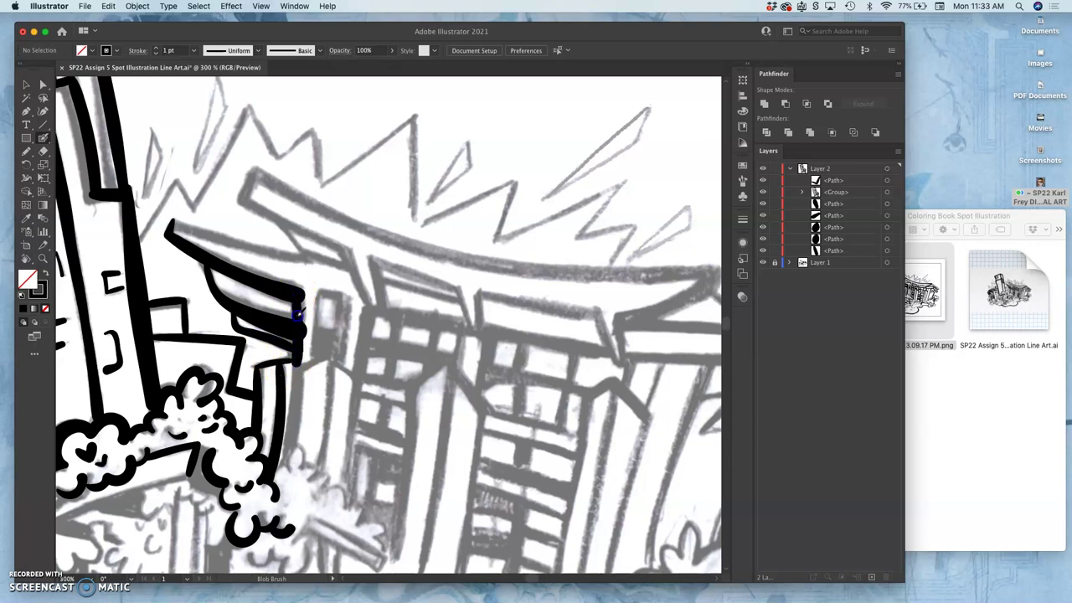
pyautogui.moveTo(302, 292)
pyautogui.mouseDown()
pyautogui.moveTo(299, 338)
pyautogui.moveTo(299, 287)
pyautogui.moveTo(300, 301)
pyautogui.mouseUp()
pyautogui.moveTo(294, 357); pyautogui.dragTo(296, 356)
# Ink the scalloped top of the foliage and the narrow pillar edges rising from it to the solid panel edge
pyautogui.moveTo(274, 482); pyautogui.dragTo(276, 472)
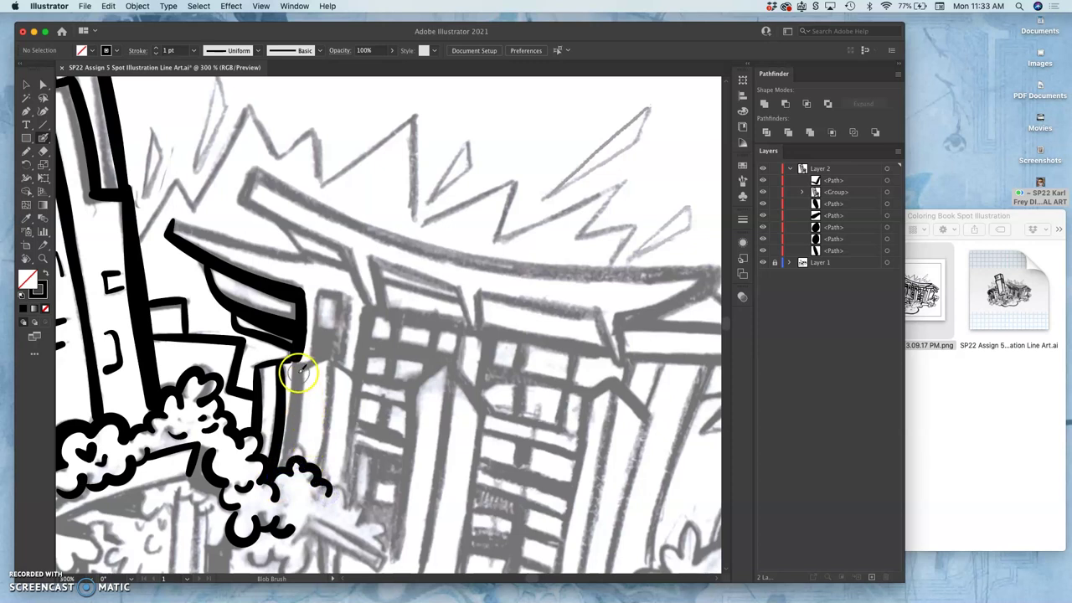
pyautogui.moveTo(321, 373); pyautogui.dragTo(300, 371)
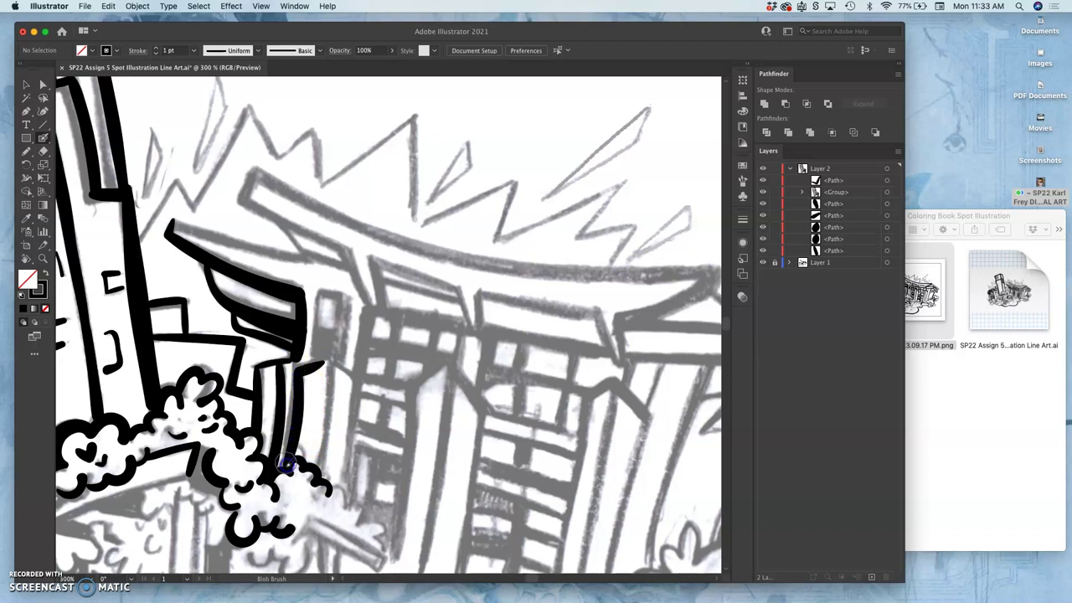
pyautogui.moveTo(287, 463); pyautogui.dragTo(286, 466)
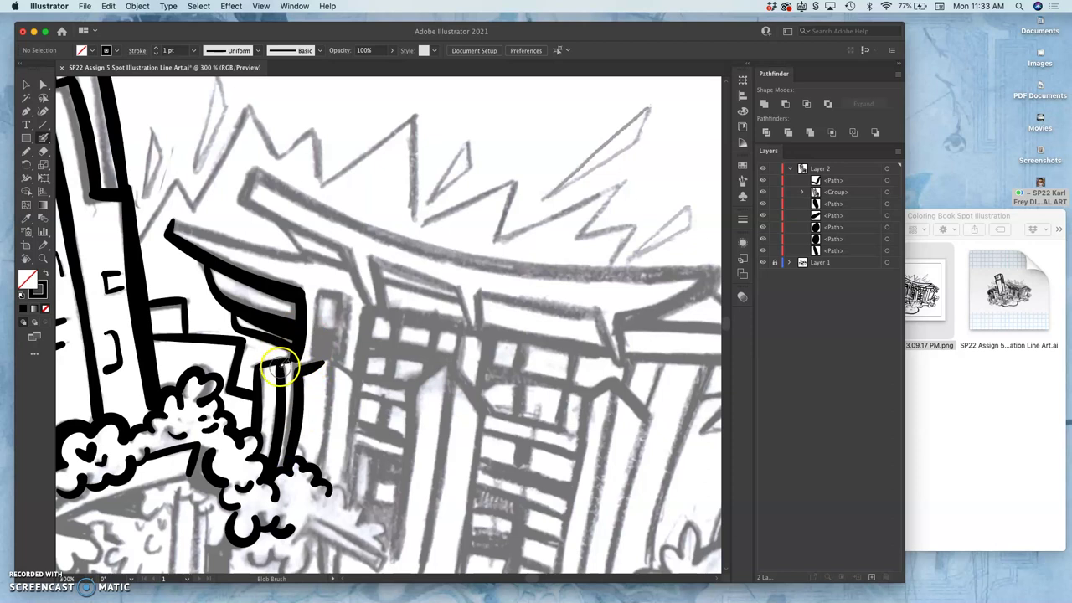
pyautogui.moveTo(278, 366); pyautogui.dragTo(279, 364)
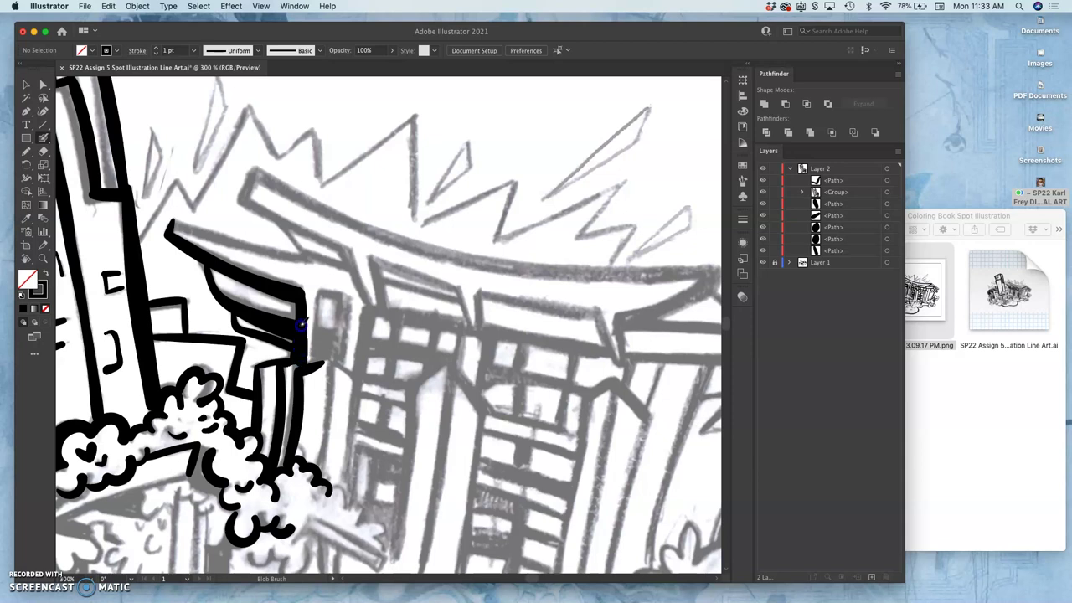
pyautogui.moveTo(301, 324); pyautogui.dragTo(301, 354)
# Ink the small rectangular window beside the slanted panels with its solid base, and outline the wider pillar below it down to the foliage
pyautogui.moveTo(339, 406)
pyautogui.mouseDown()
pyautogui.moveTo(381, 332)
pyautogui.moveTo(334, 251)
pyautogui.mouseUp()
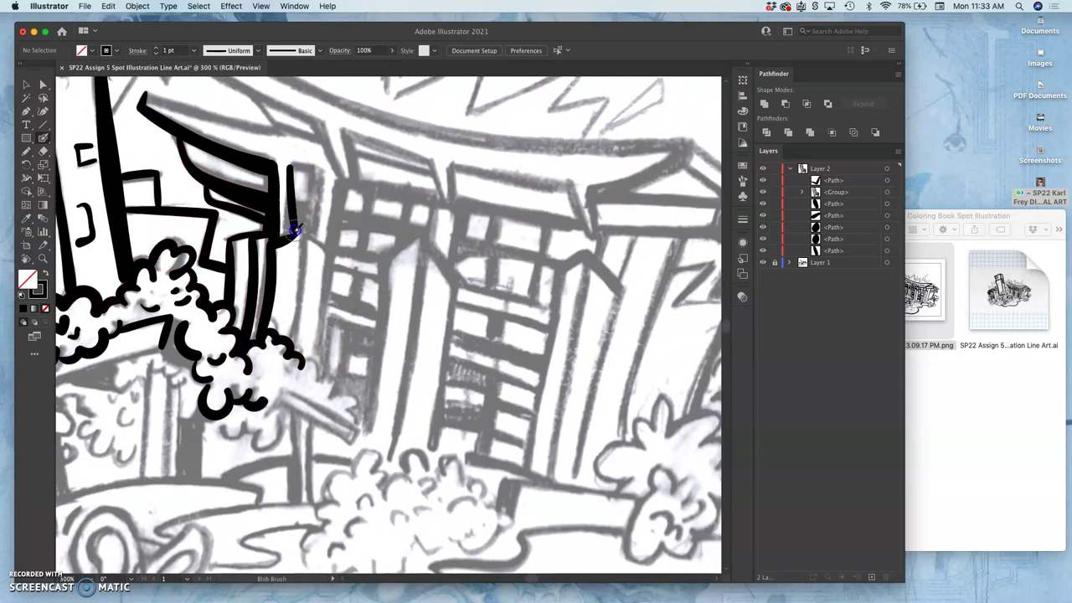
pyautogui.press('super+z')
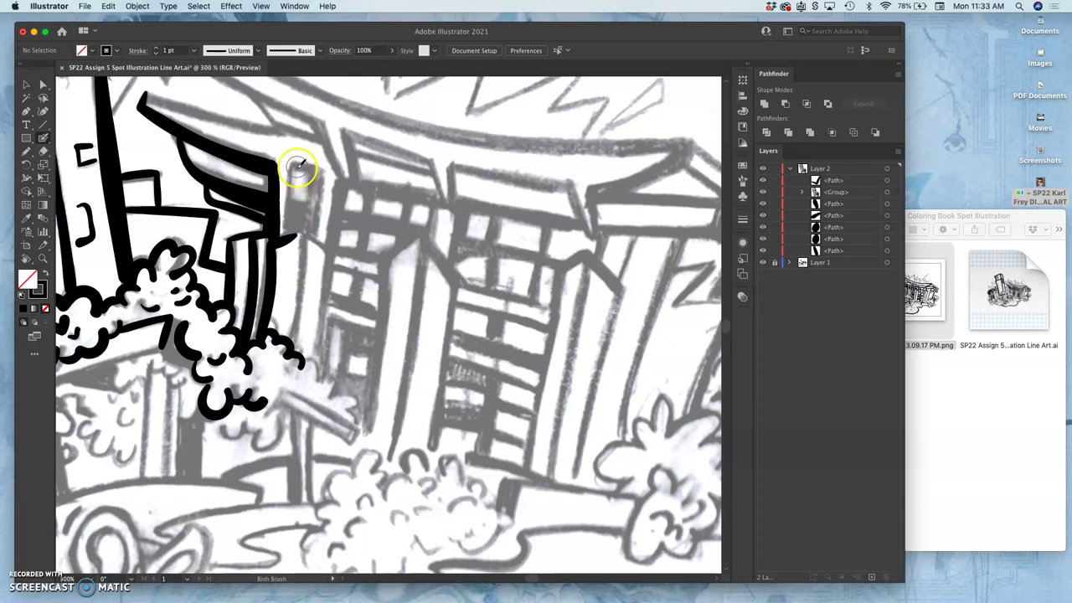
pyautogui.moveTo(298, 166)
pyautogui.mouseDown()
pyautogui.moveTo(293, 233)
pyautogui.moveTo(292, 166)
pyautogui.mouseUp()
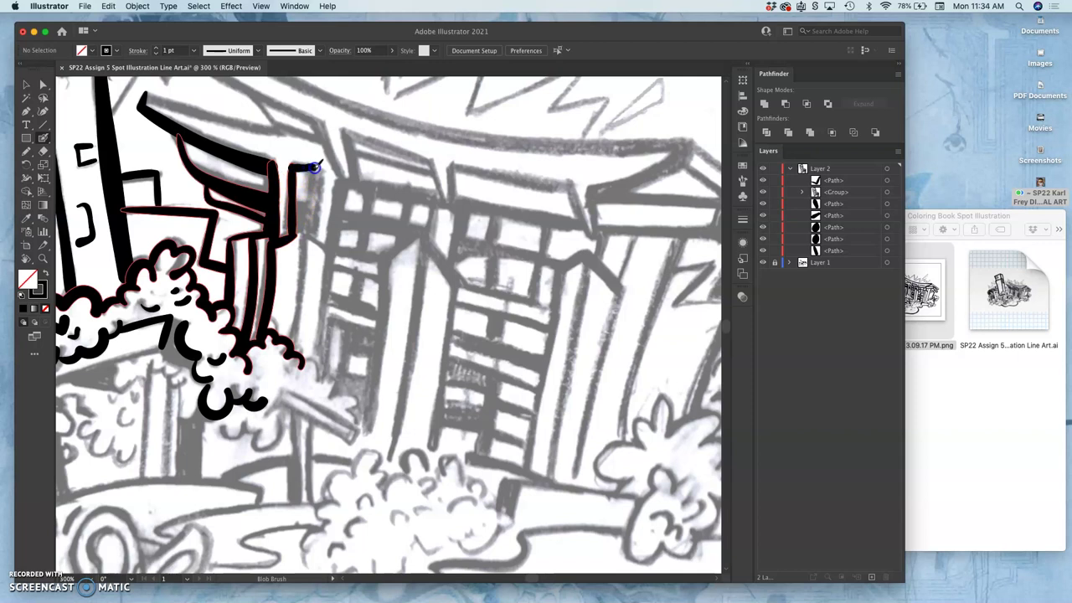
pyautogui.moveTo(315, 214); pyautogui.dragTo(314, 237)
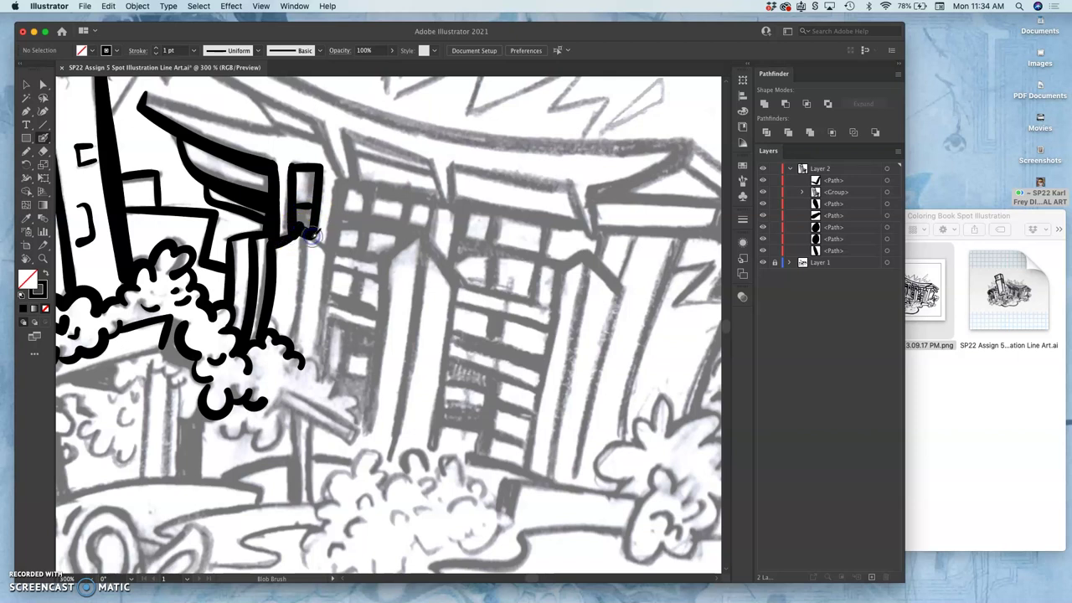
pyautogui.press('a')
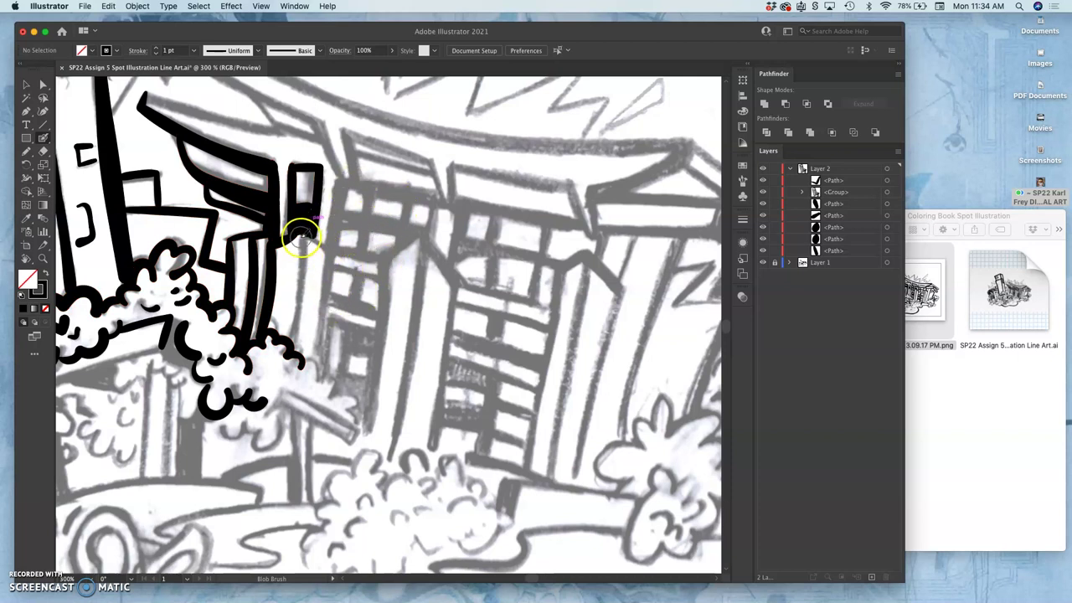
pyautogui.moveTo(293, 327); pyautogui.dragTo(295, 343)
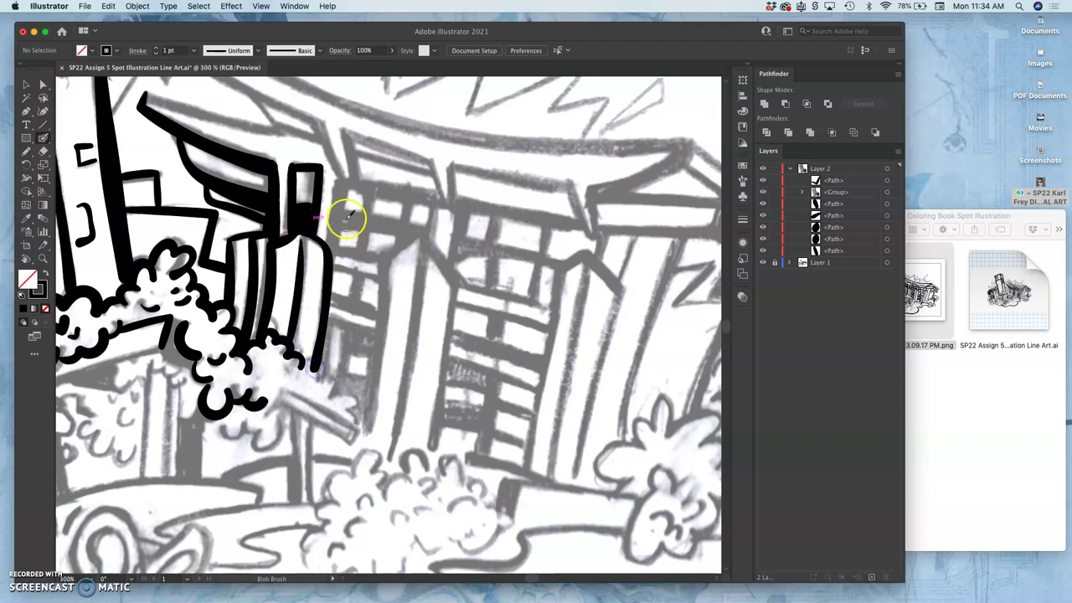
# Ink the vertical wall edge beside the small window and the short slanted brace lines under the curved roof
pyautogui.moveTo(339, 178); pyautogui.dragTo(333, 209)
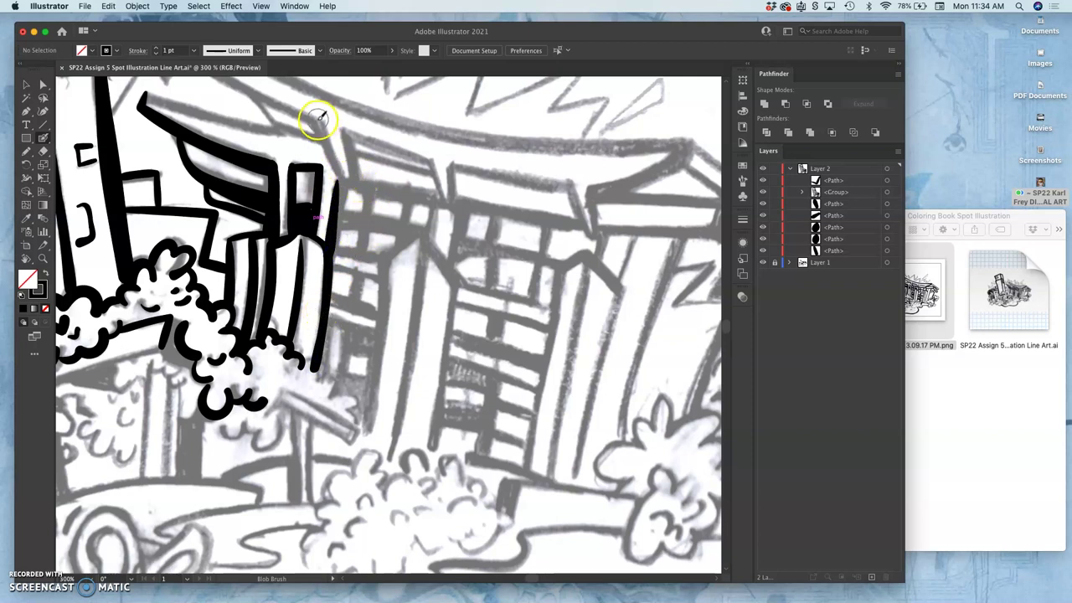
pyautogui.moveTo(317, 120); pyautogui.dragTo(347, 178)
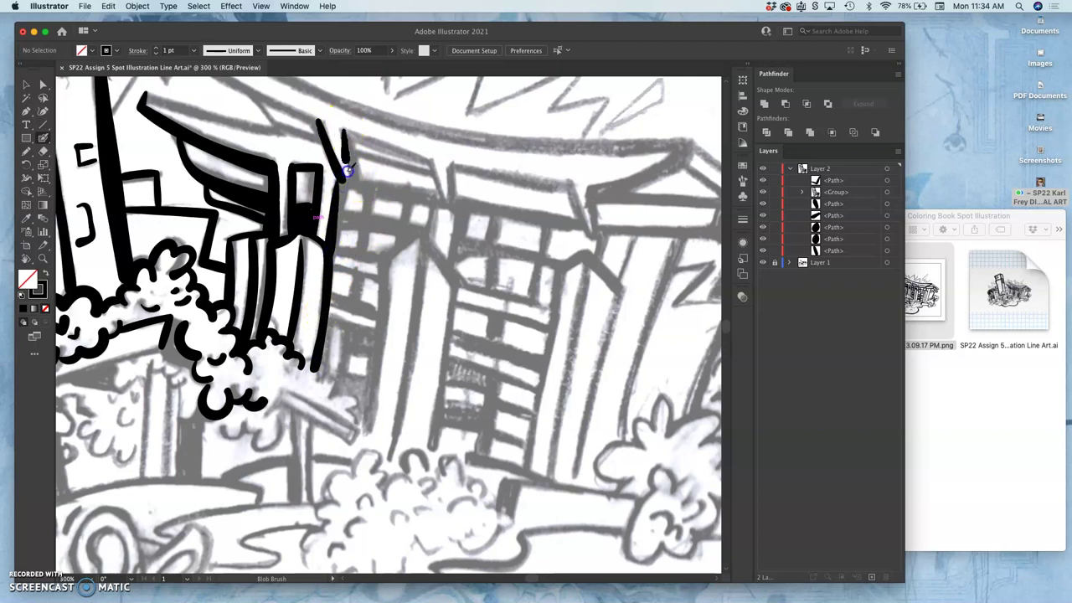
pyautogui.press('super+z')
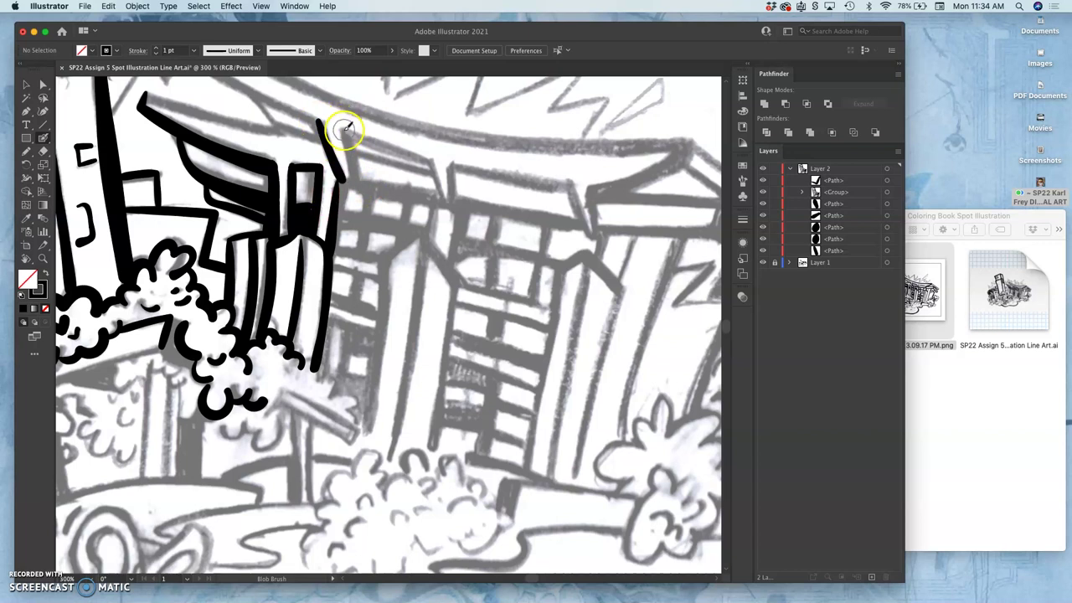
pyautogui.moveTo(343, 130); pyautogui.dragTo(346, 141)
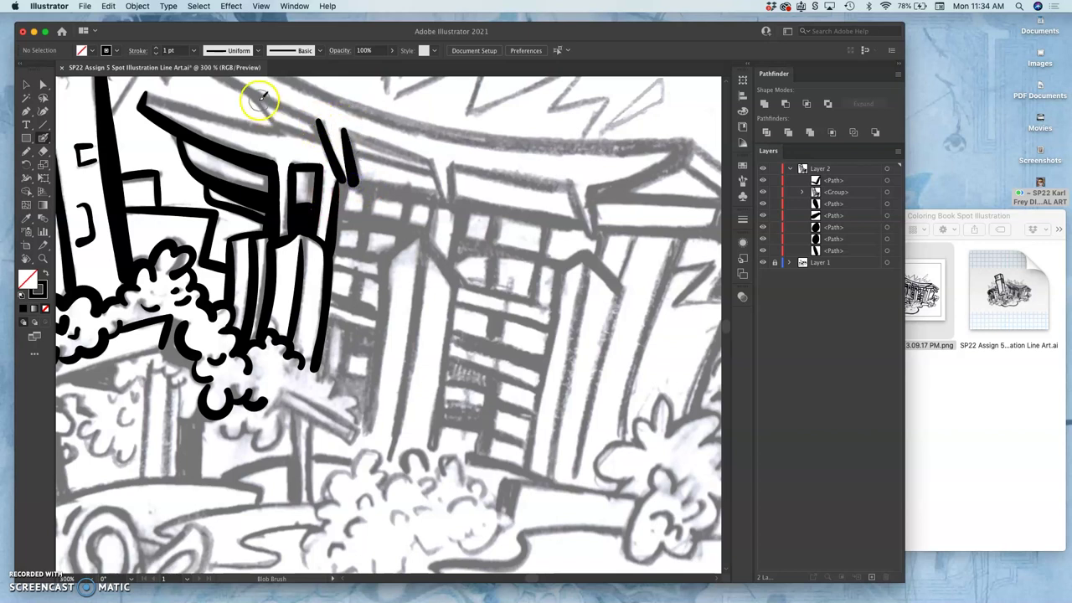
pyautogui.moveTo(275, 125); pyautogui.dragTo(275, 126)
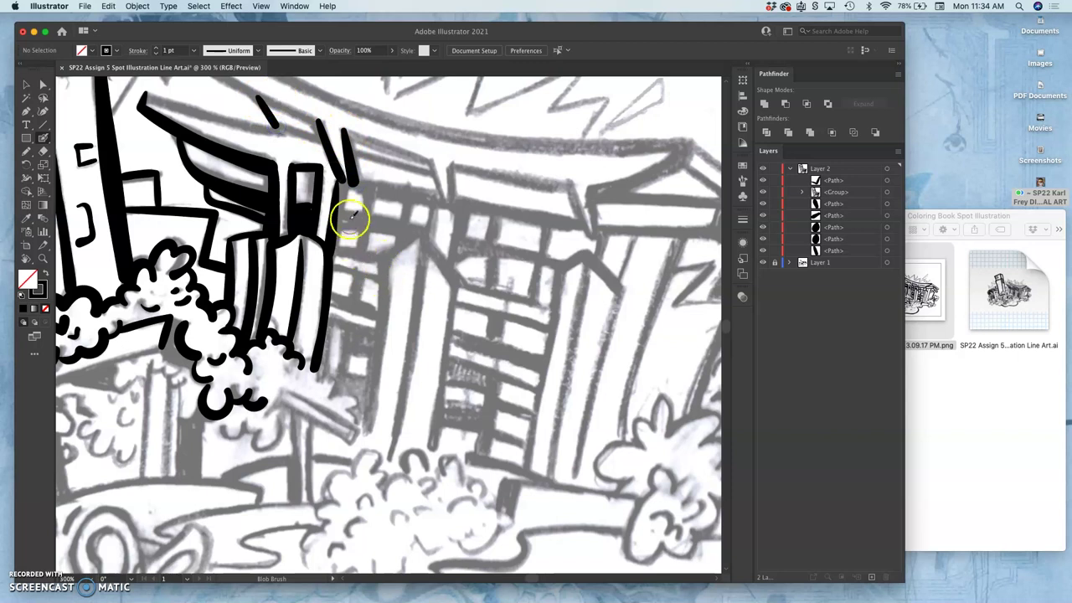
# Thicken the wall edge below the roof braces and ink the heavy beam running from it above the window grid
pyautogui.moveTo(345, 179); pyautogui.dragTo(352, 185)
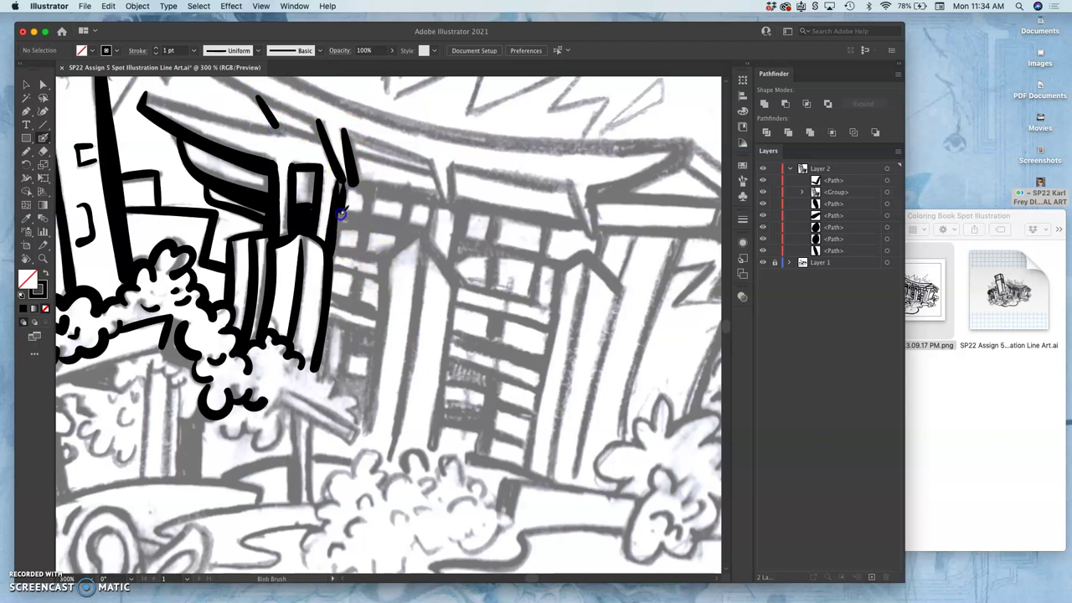
pyautogui.moveTo(333, 257); pyautogui.dragTo(332, 265)
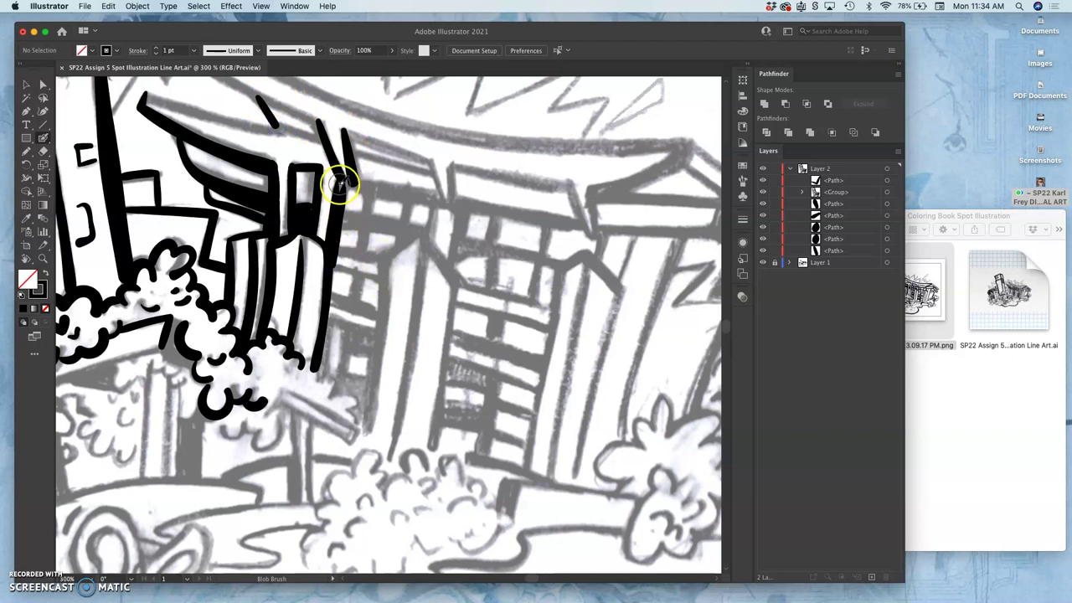
pyautogui.moveTo(341, 184); pyautogui.dragTo(358, 186)
pyautogui.moveTo(427, 201)
pyautogui.mouseDown()
pyautogui.moveTo(406, 211)
pyautogui.moveTo(347, 192)
pyautogui.mouseUp()
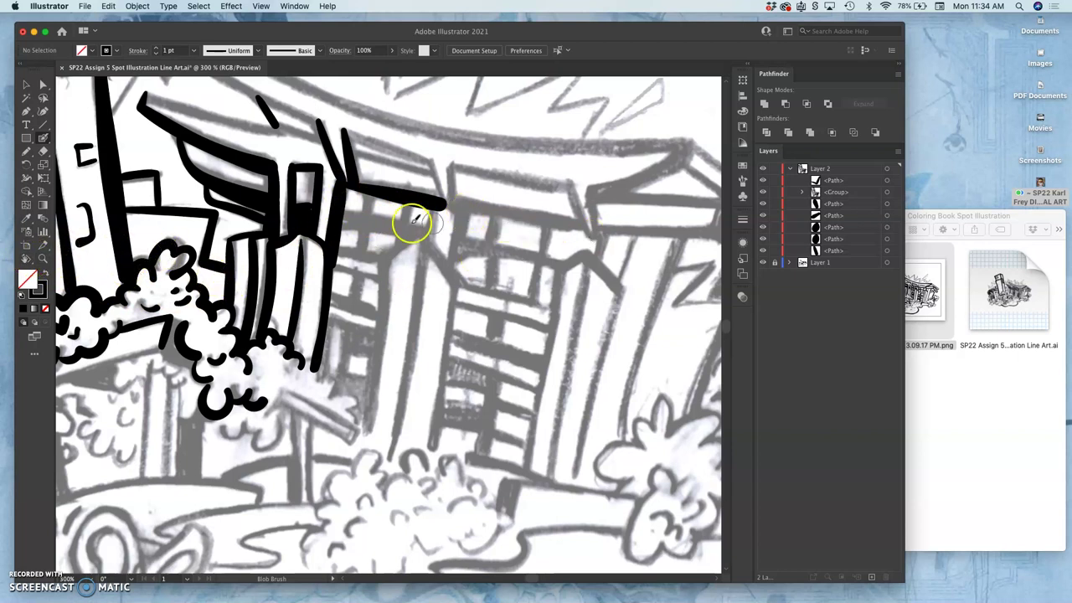
# Ink the spiky leaves and scalloped outline of the low bush along the path, in front of the walkway post
pyautogui.moveTo(299, 247)
pyautogui.mouseDown()
pyautogui.moveTo(313, 366)
pyautogui.moveTo(331, 328)
pyautogui.moveTo(502, 166)
pyautogui.mouseUp()
pyautogui.press('space')
pyautogui.moveTo(403, 264); pyautogui.dragTo(513, 208)
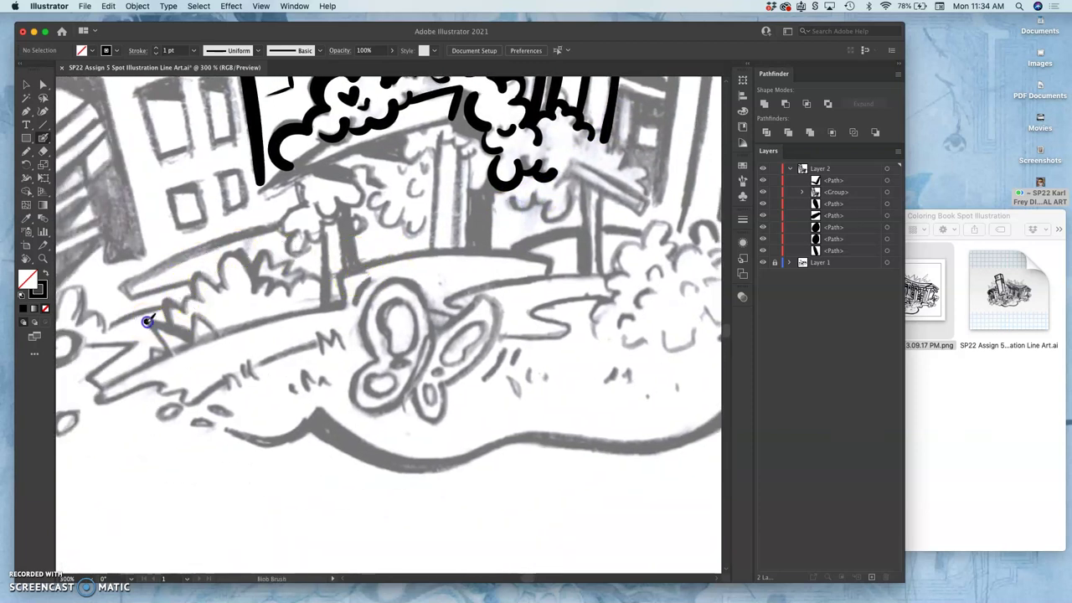
pyautogui.moveTo(147, 321)
pyautogui.mouseDown()
pyautogui.moveTo(189, 337)
pyautogui.moveTo(191, 314)
pyautogui.moveTo(213, 332)
pyautogui.mouseUp()
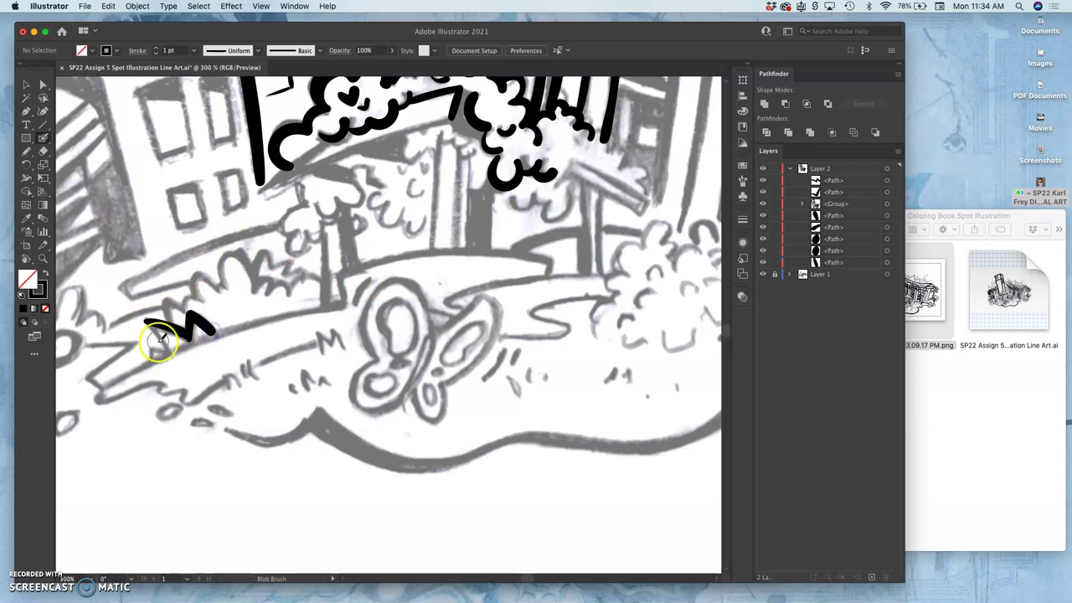
pyautogui.moveTo(149, 324)
pyautogui.mouseDown()
pyautogui.moveTo(167, 351)
pyautogui.moveTo(151, 353)
pyautogui.moveTo(168, 298)
pyautogui.mouseUp()
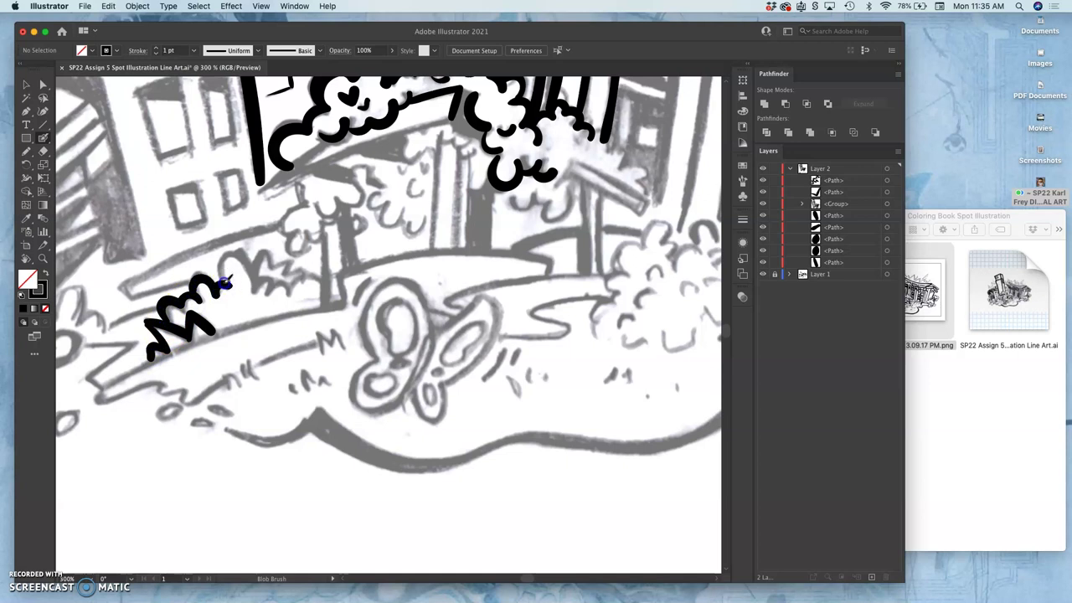
pyautogui.moveTo(224, 283)
pyautogui.mouseDown()
pyautogui.moveTo(251, 268)
pyautogui.moveTo(252, 296)
pyautogui.moveTo(262, 282)
pyautogui.moveTo(289, 295)
pyautogui.moveTo(254, 278)
pyautogui.moveTo(264, 252)
pyautogui.mouseUp()
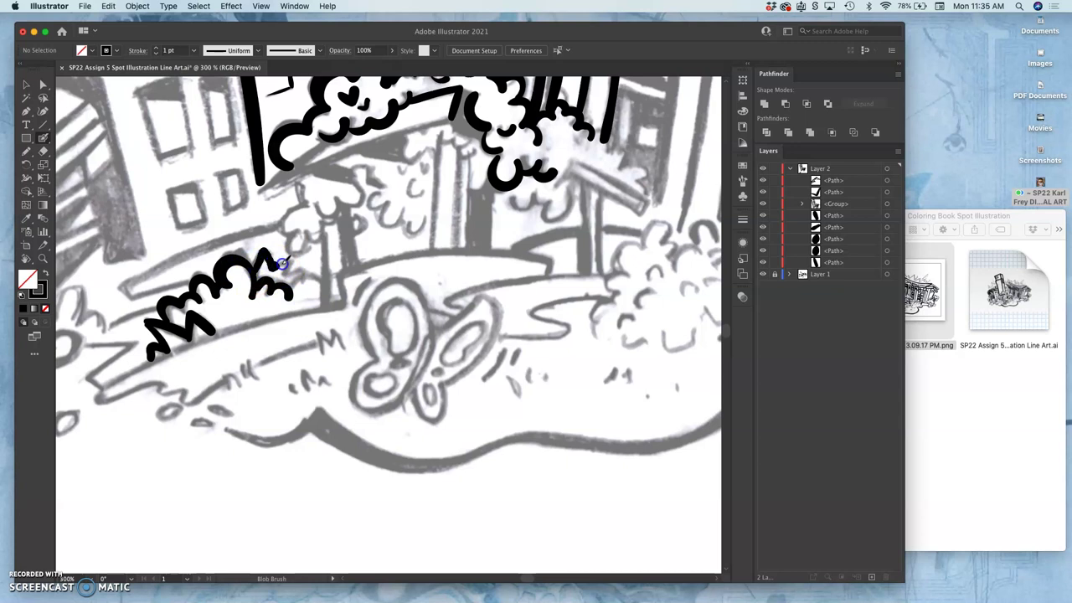
pyautogui.moveTo(297, 285)
pyautogui.mouseDown()
pyautogui.moveTo(299, 324)
pyautogui.moveTo(314, 279)
pyautogui.moveTo(324, 283)
pyautogui.moveTo(321, 263)
pyautogui.moveTo(280, 251)
pyautogui.moveTo(255, 274)
pyautogui.mouseUp()
pyautogui.press('super+z')
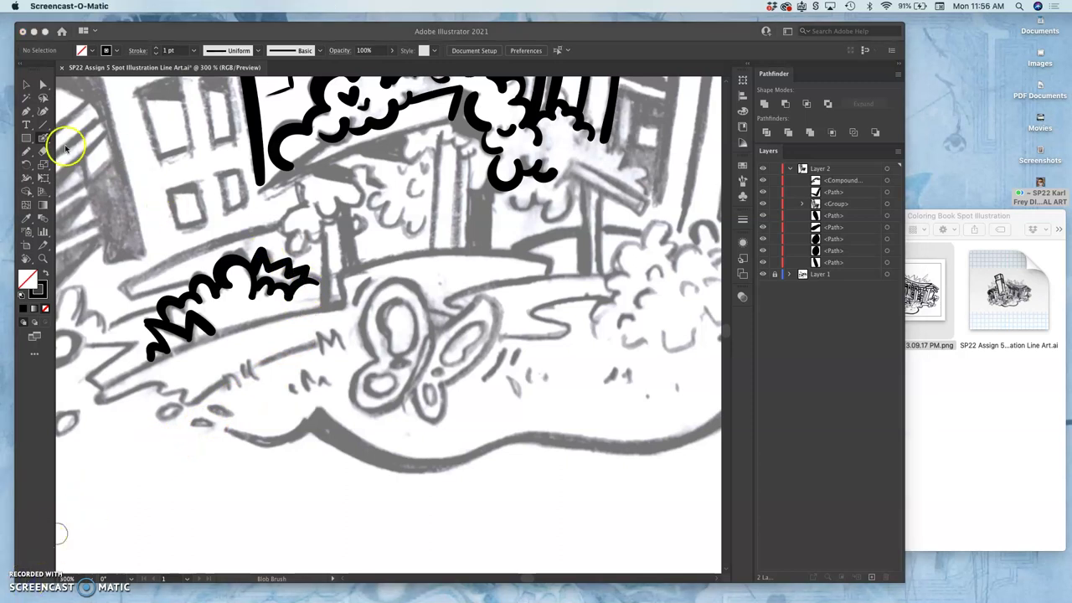
# Ink the thick wavy ground contour below the butterfly with the Blob Brush, including the rounded end curving back up toward the path
pyautogui.click(45, 138)
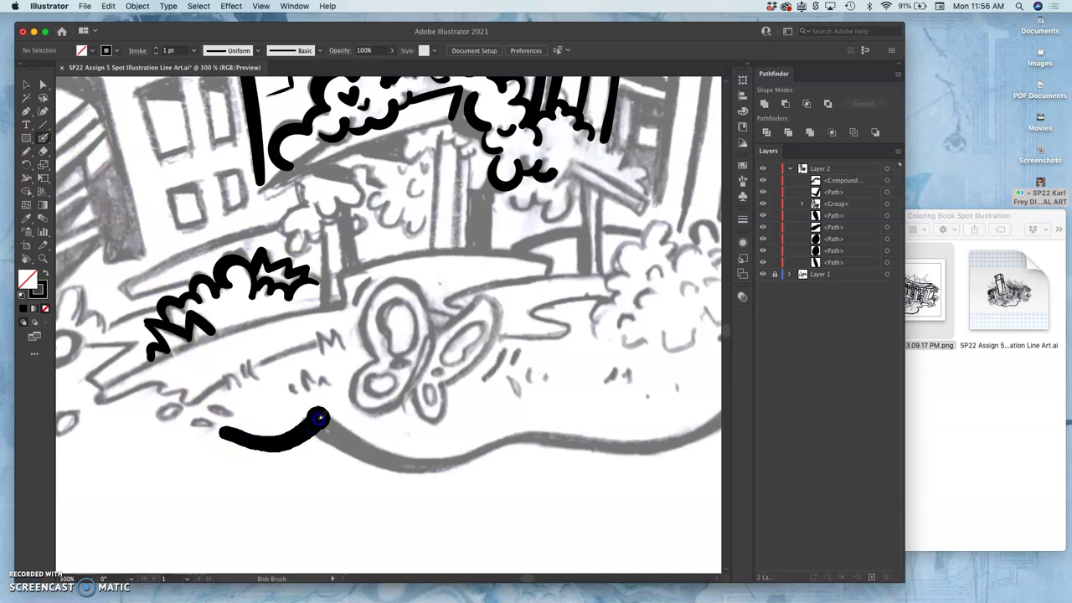
pyautogui.moveTo(331, 429)
pyautogui.mouseDown()
pyautogui.moveTo(418, 462)
pyautogui.moveTo(553, 436)
pyautogui.moveTo(714, 435)
pyautogui.mouseUp()
pyautogui.press('space')
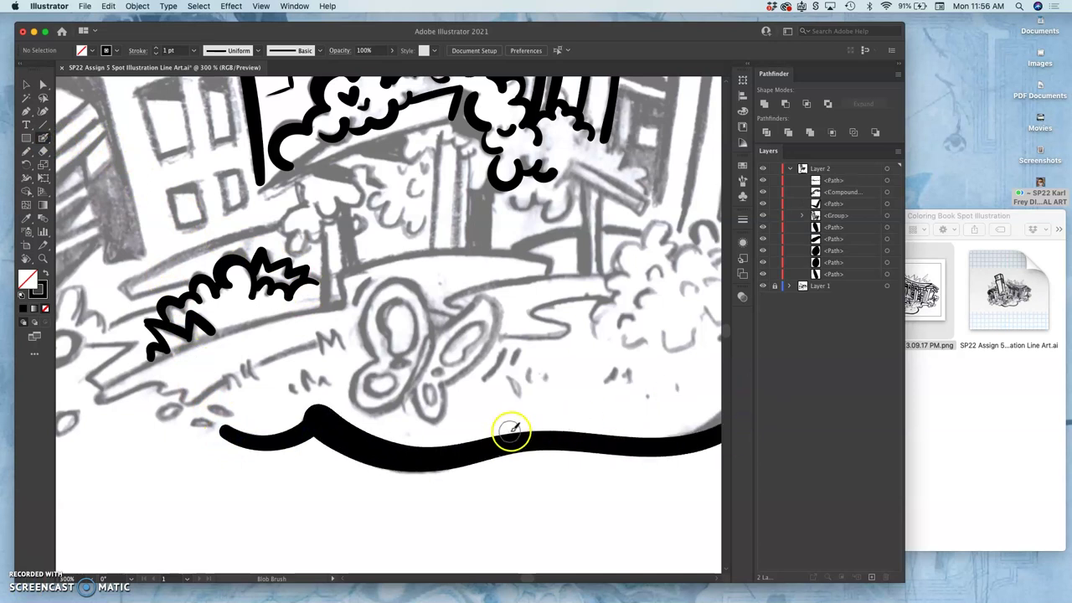
pyautogui.moveTo(539, 409); pyautogui.dragTo(323, 414)
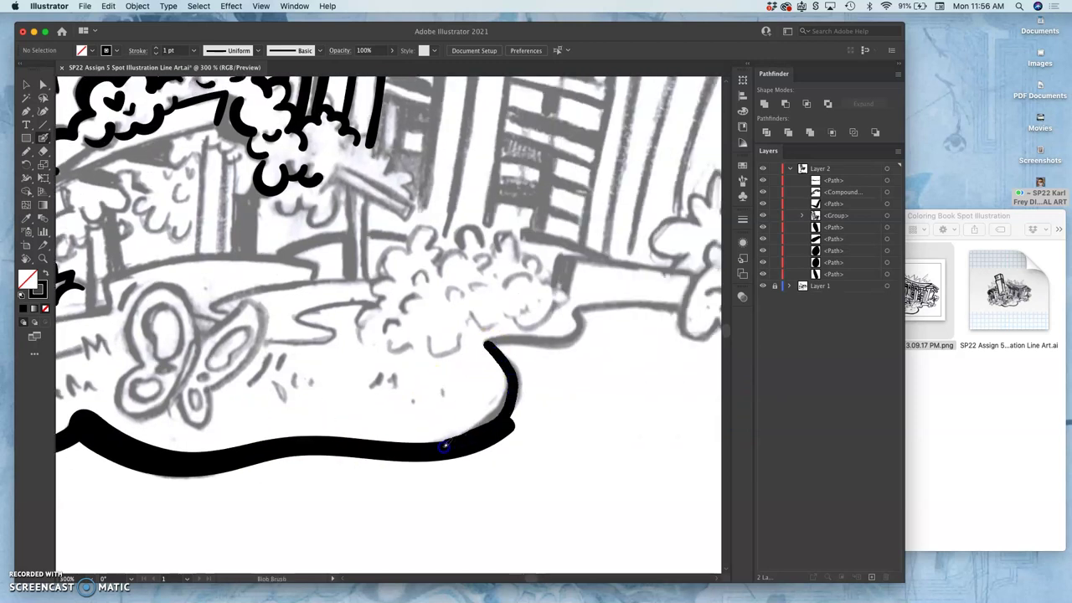
pyautogui.moveTo(445, 447); pyautogui.dragTo(404, 445)
pyautogui.press('super+z')
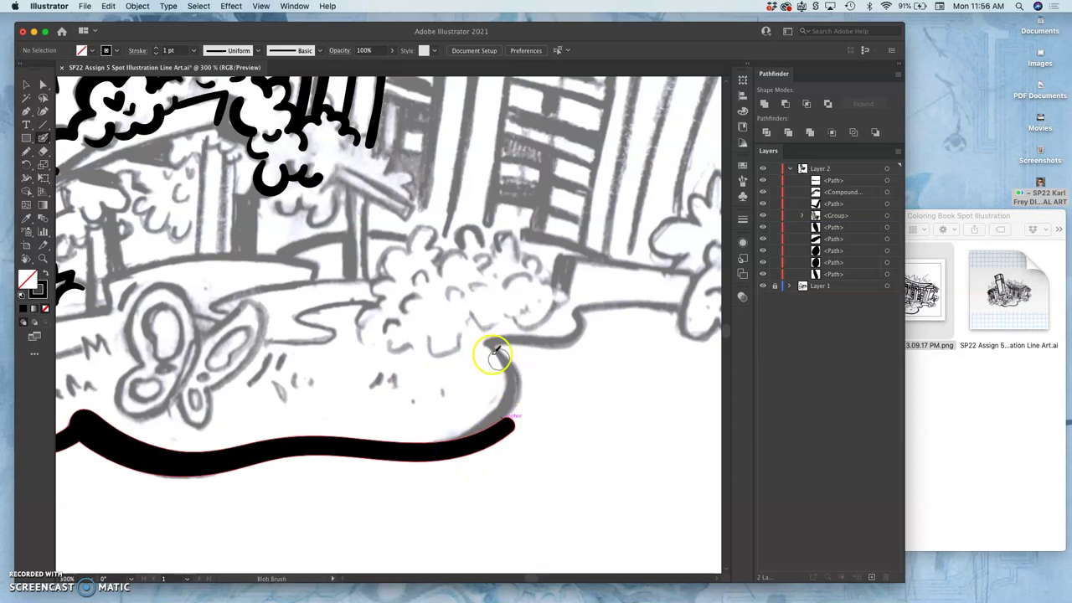
pyautogui.moveTo(489, 344); pyautogui.dragTo(491, 347)
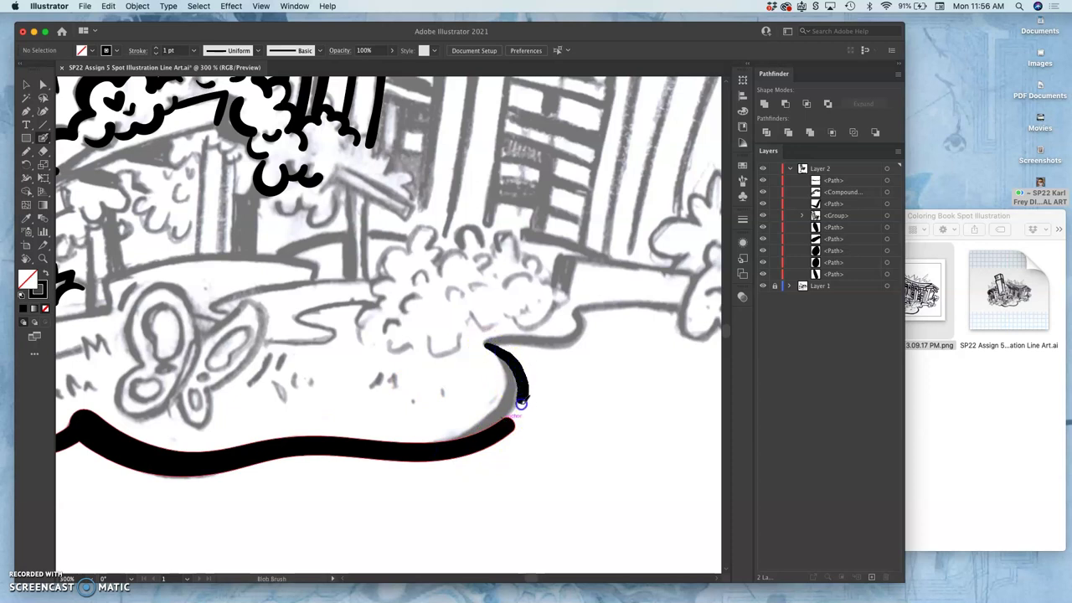
pyautogui.moveTo(445, 447); pyautogui.dragTo(417, 452)
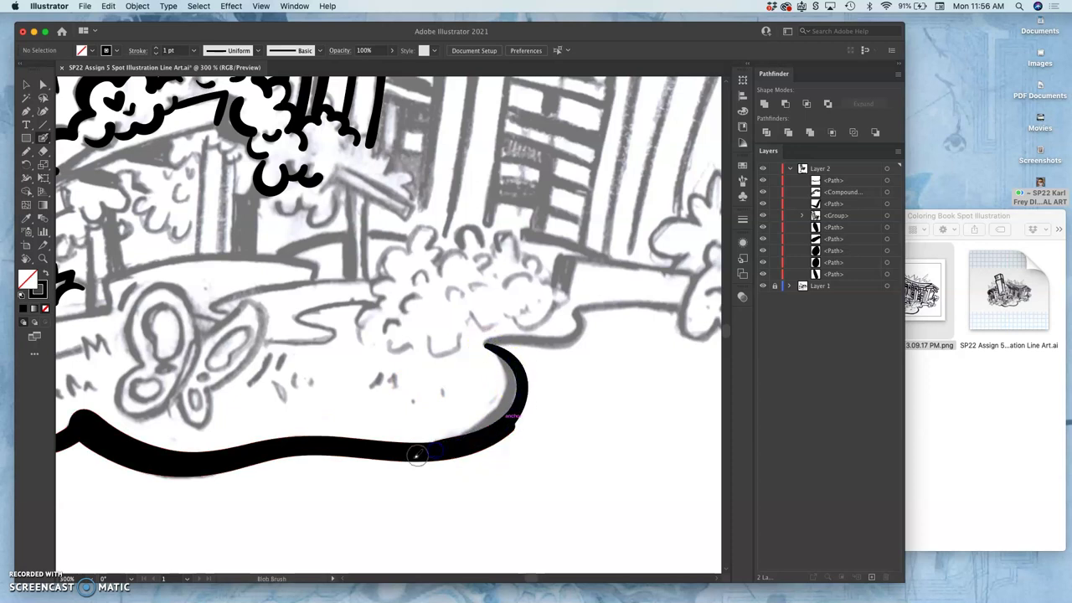
pyautogui.moveTo(491, 346); pyautogui.dragTo(488, 345)
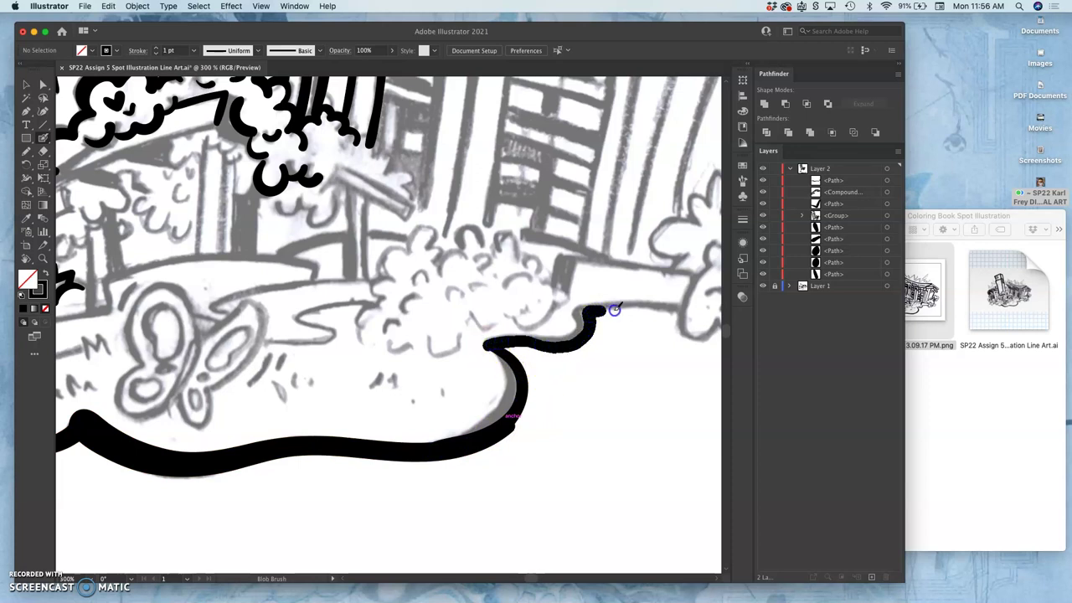
pyautogui.moveTo(614, 310); pyautogui.dragTo(687, 304)
pyautogui.press('space')
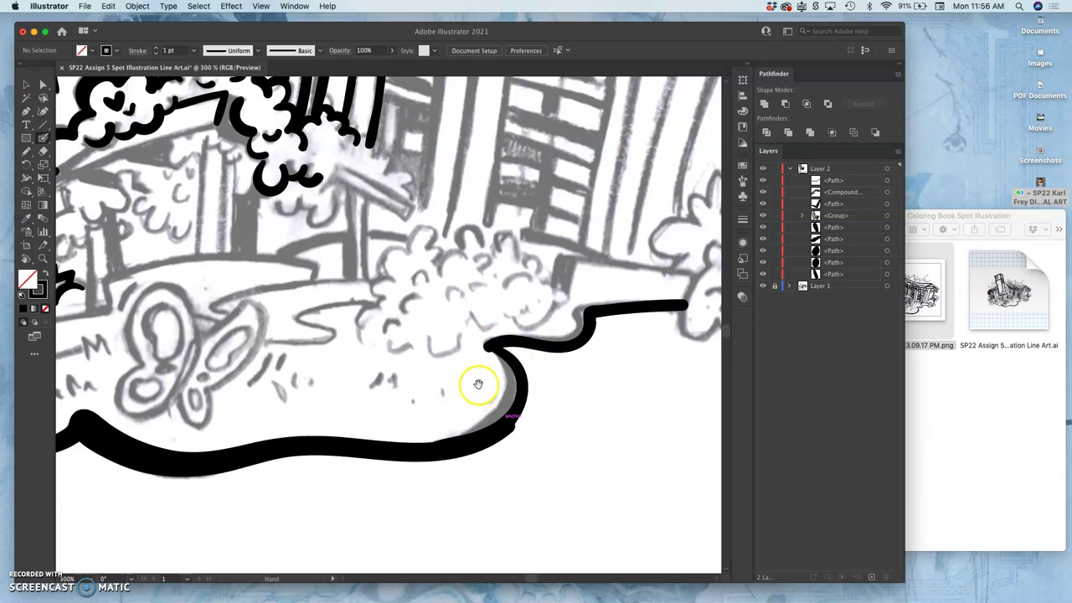
pyautogui.moveTo(478, 383); pyautogui.dragTo(582, 358)
pyautogui.press('super+z')
pyautogui.press('space')
pyautogui.moveTo(646, 328); pyautogui.dragTo(545, 335)
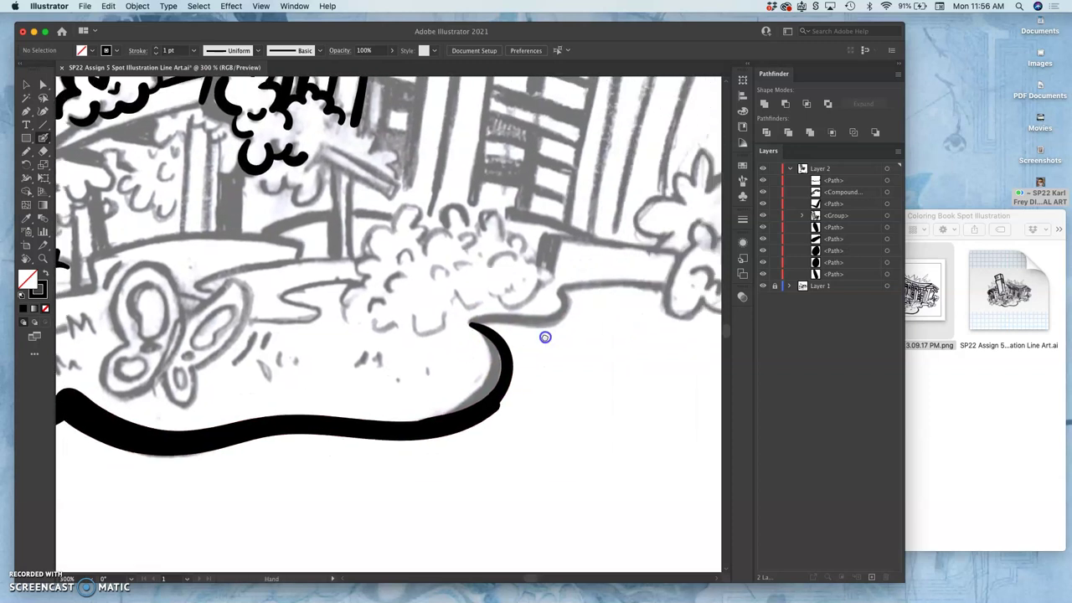
pyautogui.moveTo(667, 286); pyautogui.dragTo(559, 279)
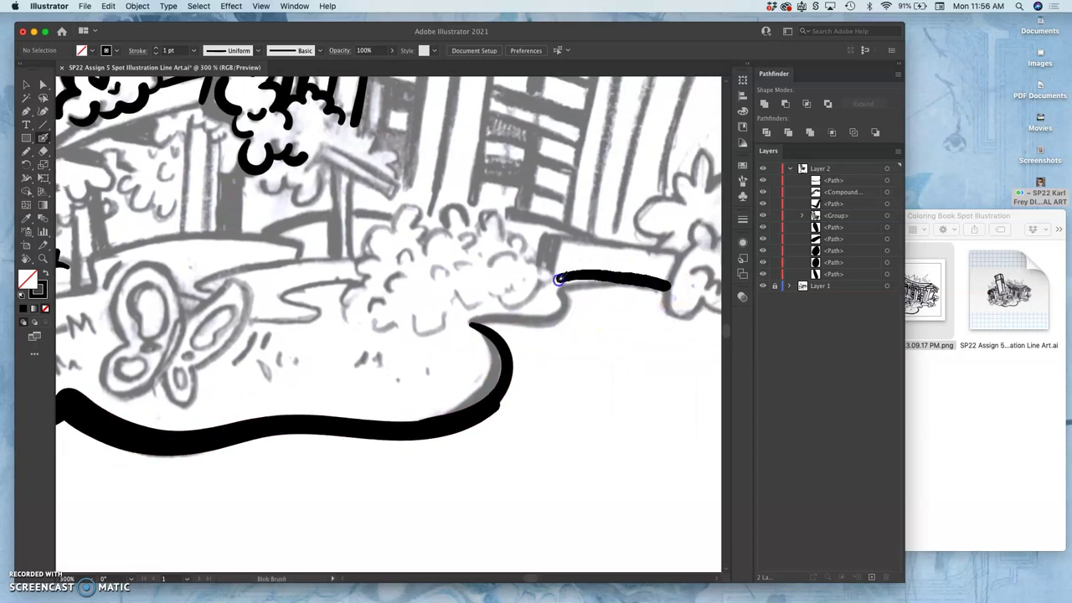
pyautogui.moveTo(521, 316)
pyautogui.mouseDown()
pyautogui.moveTo(473, 324)
pyautogui.moveTo(567, 315)
pyautogui.mouseUp()
pyautogui.press('super+z')
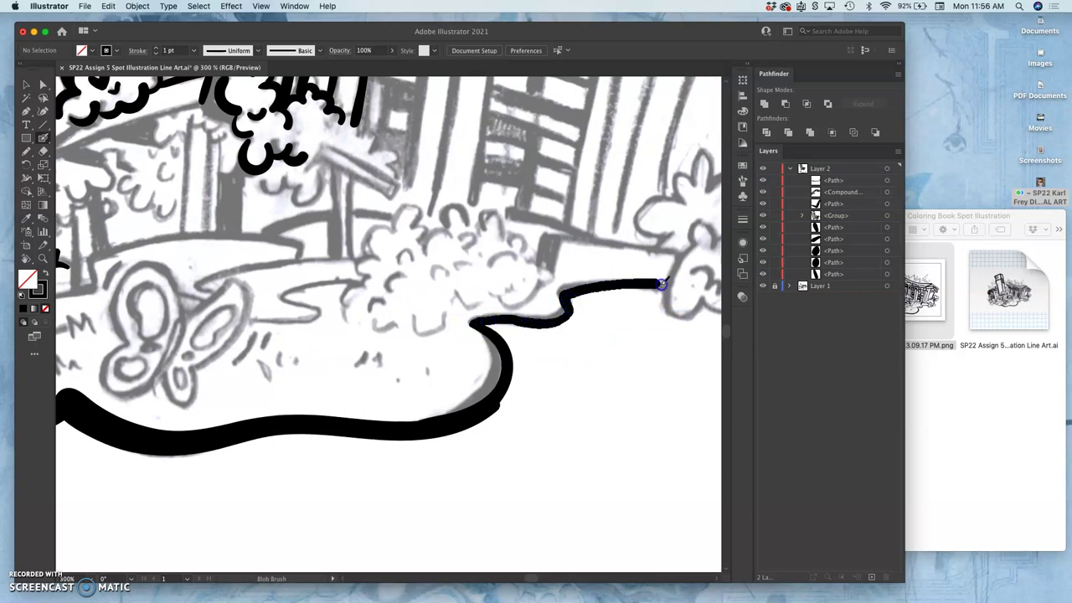
# Finish the path's edge line, then ink the small round bush at its end with inner curls and the short block beside it
pyautogui.moveTo(661, 284); pyautogui.dragTo(670, 283)
pyautogui.press('space')
pyautogui.moveTo(597, 328); pyautogui.dragTo(433, 327)
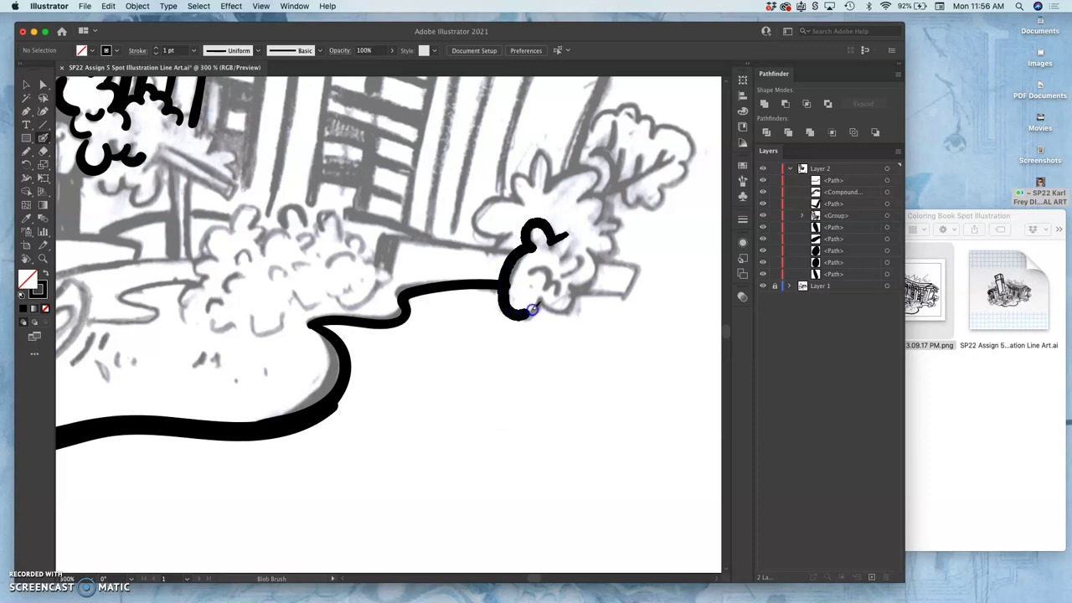
pyautogui.moveTo(574, 291)
pyautogui.mouseDown()
pyautogui.moveTo(604, 270)
pyautogui.moveTo(588, 246)
pyautogui.mouseUp()
pyautogui.moveTo(561, 286)
pyautogui.mouseDown()
pyautogui.moveTo(577, 256)
pyautogui.moveTo(566, 257)
pyautogui.moveTo(594, 249)
pyautogui.moveTo(595, 205)
pyautogui.moveTo(506, 209)
pyautogui.moveTo(509, 241)
pyautogui.moveTo(603, 261)
pyautogui.mouseUp()
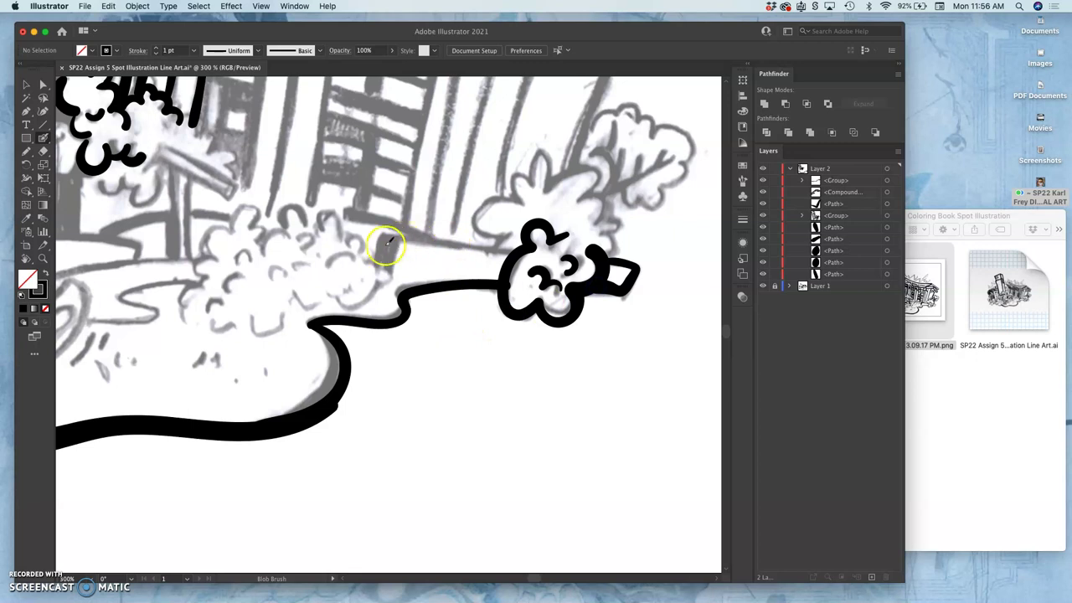
# Ink the low wall's top and end edges and the spiky-leaved bush rising behind the small round bush
pyautogui.moveTo(382, 242); pyautogui.dragTo(376, 261)
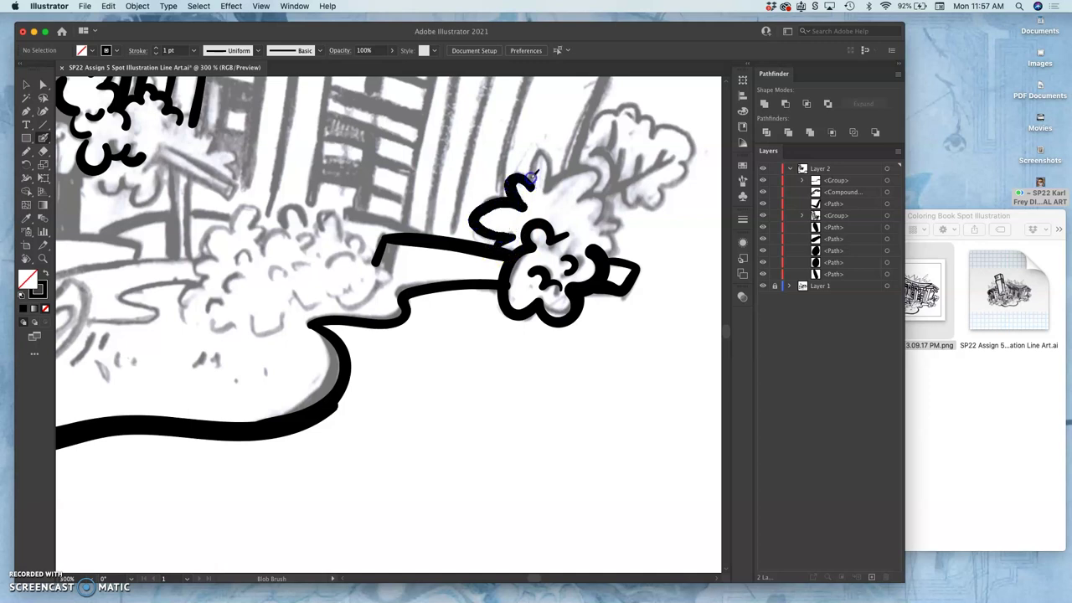
pyautogui.moveTo(593, 186); pyautogui.dragTo(578, 199)
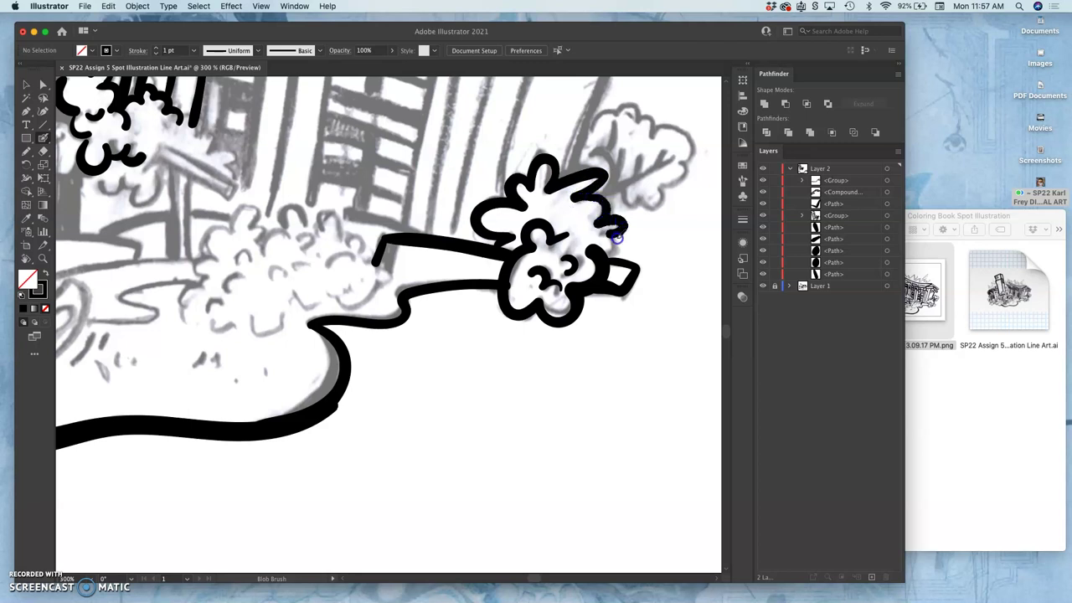
pyautogui.moveTo(580, 174)
pyautogui.mouseDown()
pyautogui.moveTo(620, 161)
pyautogui.moveTo(600, 149)
pyautogui.mouseUp()
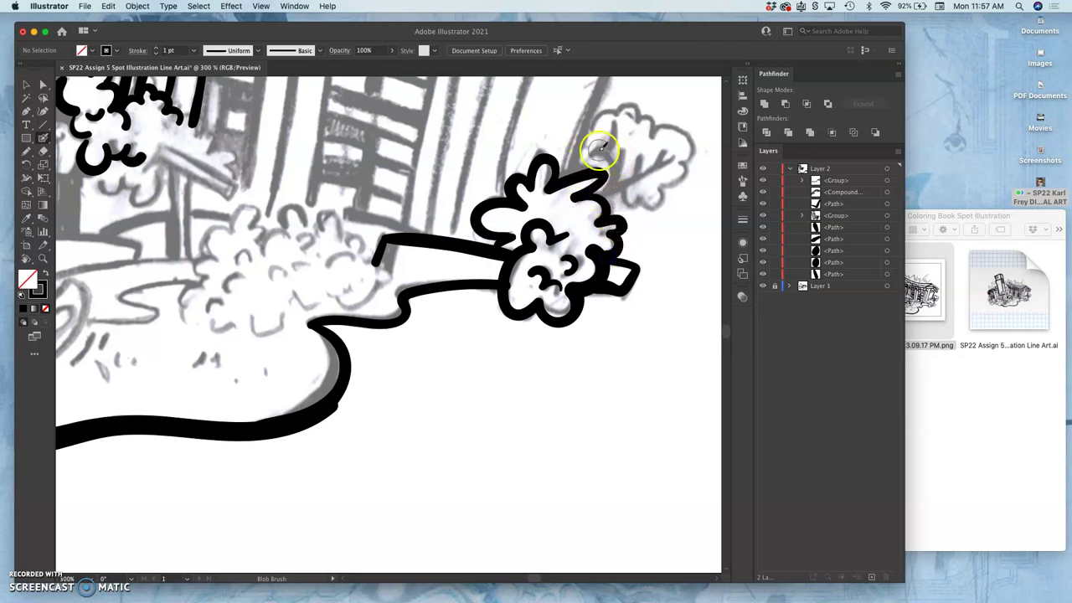
# Ink the scalloped outline and branching veins of the leafy cluster above the spiky bush
pyautogui.moveTo(610, 189)
pyautogui.mouseDown()
pyautogui.moveTo(629, 163)
pyautogui.moveTo(614, 187)
pyautogui.moveTo(625, 146)
pyautogui.moveTo(614, 188)
pyautogui.moveTo(639, 171)
pyautogui.mouseUp()
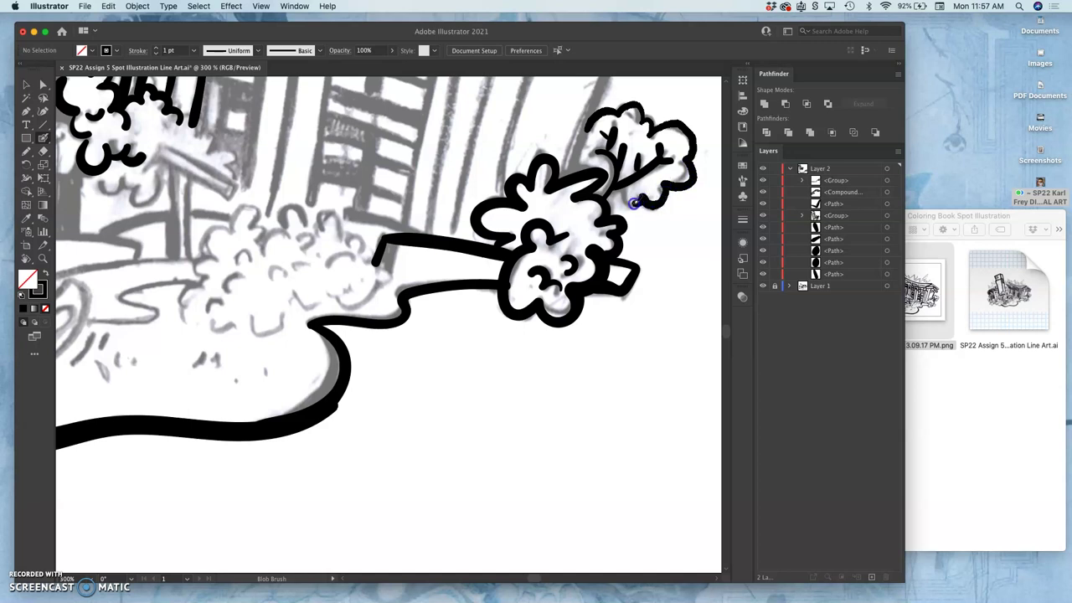
pyautogui.moveTo(625, 192); pyautogui.dragTo(627, 189)
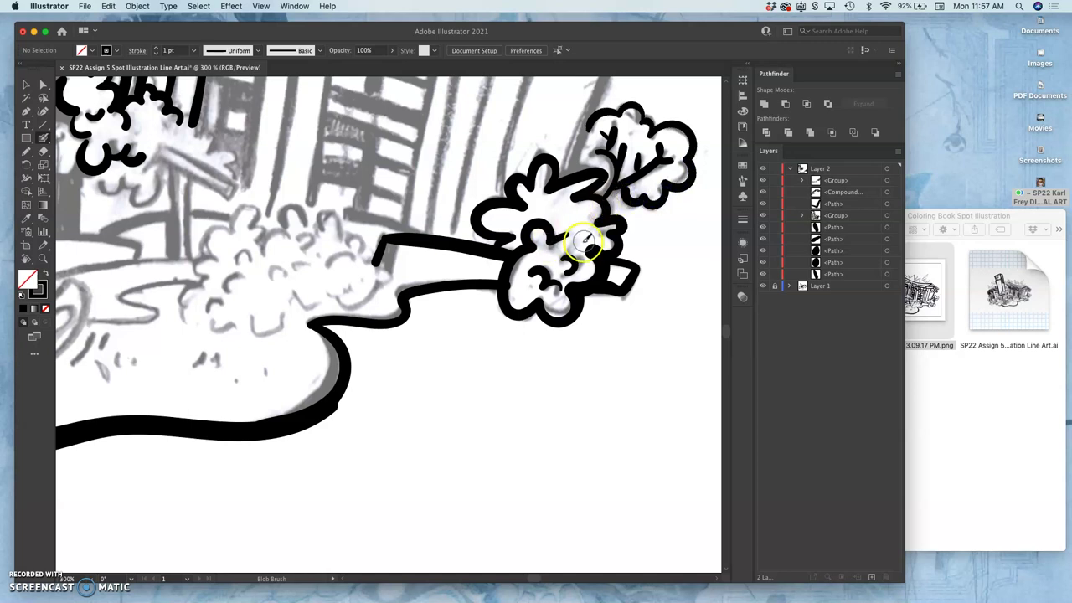
# Ink the slanted outer post edge from under the roof corner to the spiky bush, redoing the first stroke
pyautogui.moveTo(590, 151)
pyautogui.mouseDown()
pyautogui.moveTo(562, 243)
pyautogui.moveTo(535, 277)
pyautogui.mouseUp()
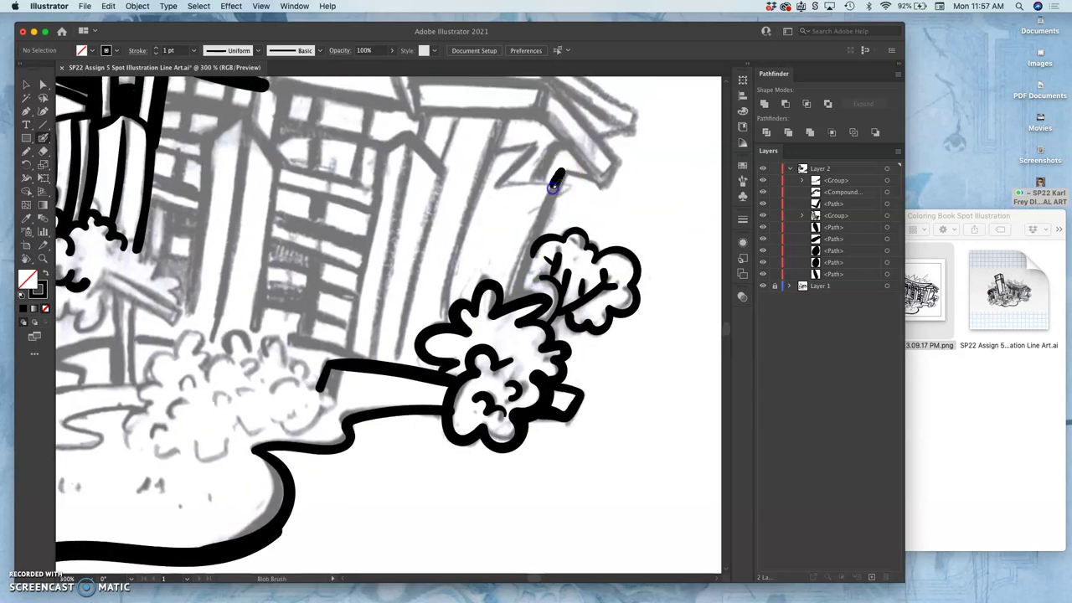
pyautogui.moveTo(520, 259); pyautogui.dragTo(518, 256)
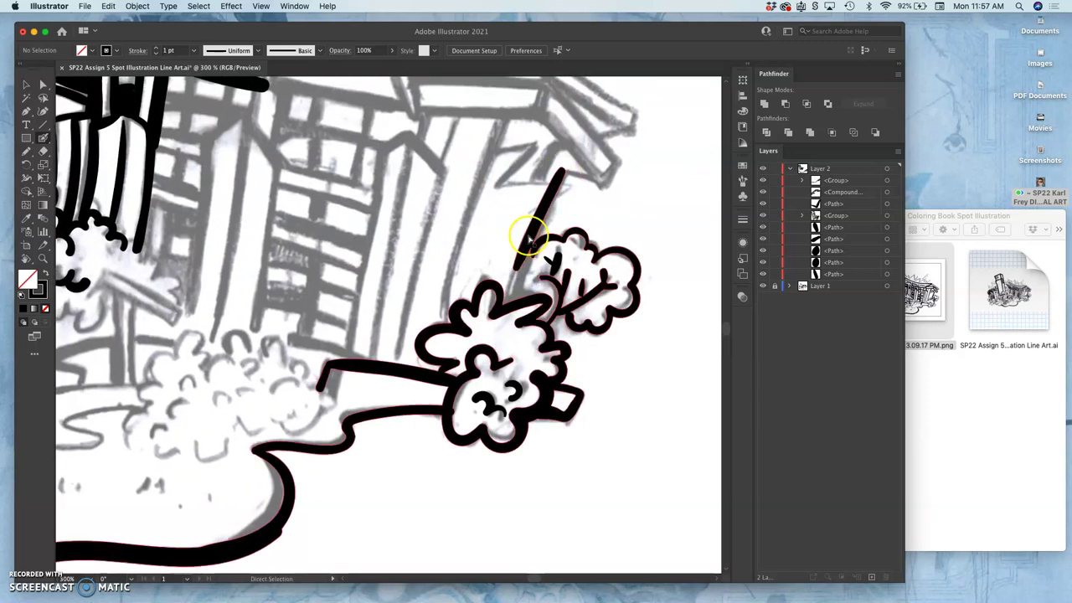
pyautogui.press('super+z')
pyautogui.moveTo(563, 170); pyautogui.dragTo(550, 198)
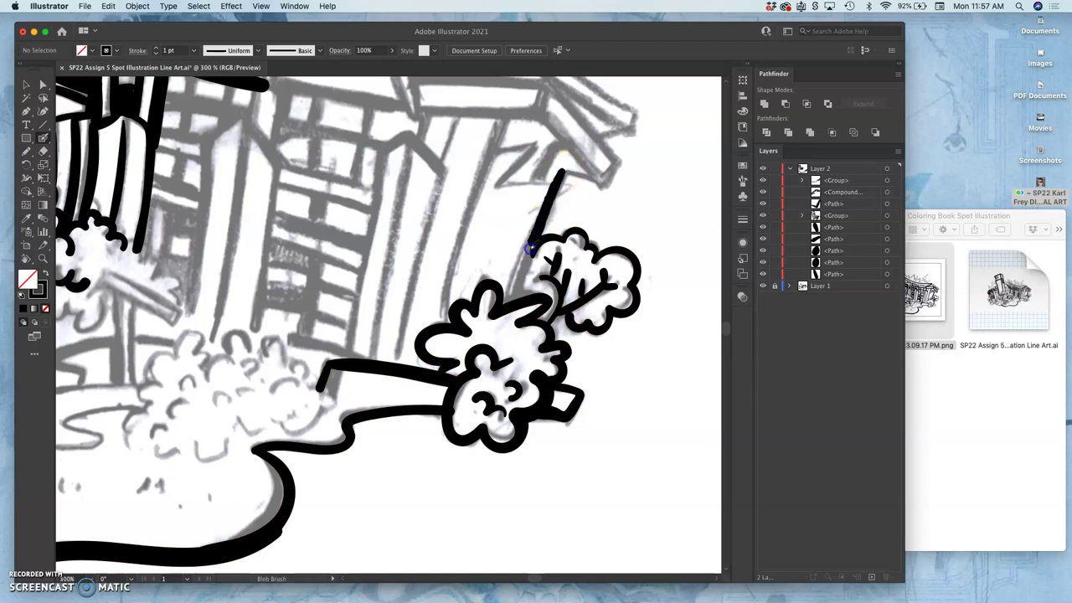
pyautogui.moveTo(508, 305); pyautogui.dragTo(509, 301)
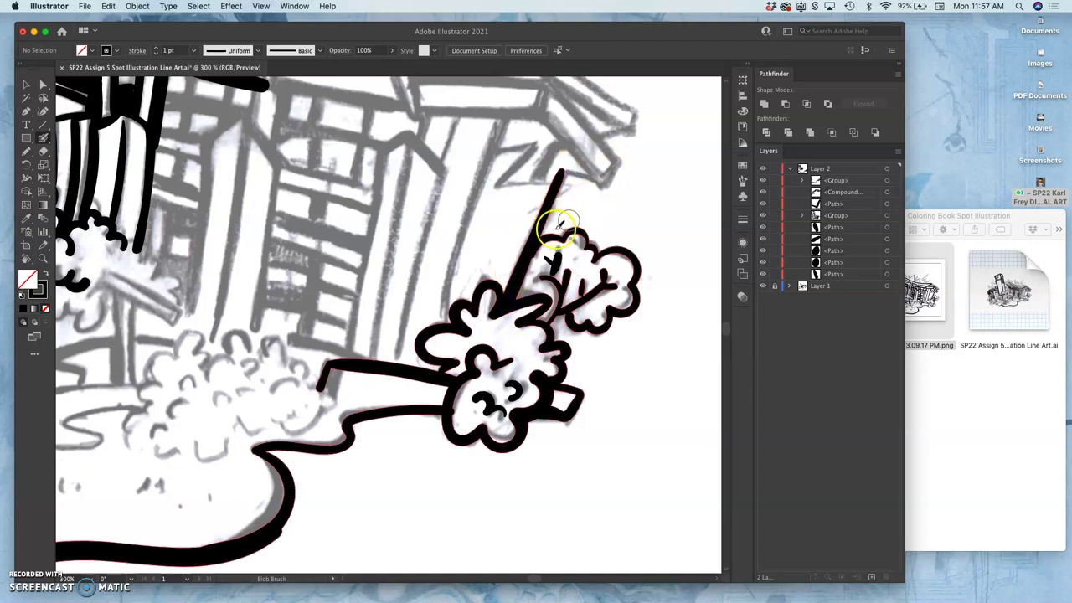
# Ink the leafy cluster's edge against the slanted post and smooth its inner contour with the Pencil tool
pyautogui.moveTo(529, 261)
pyautogui.mouseDown()
pyautogui.moveTo(538, 239)
pyautogui.moveTo(537, 251)
pyautogui.mouseUp()
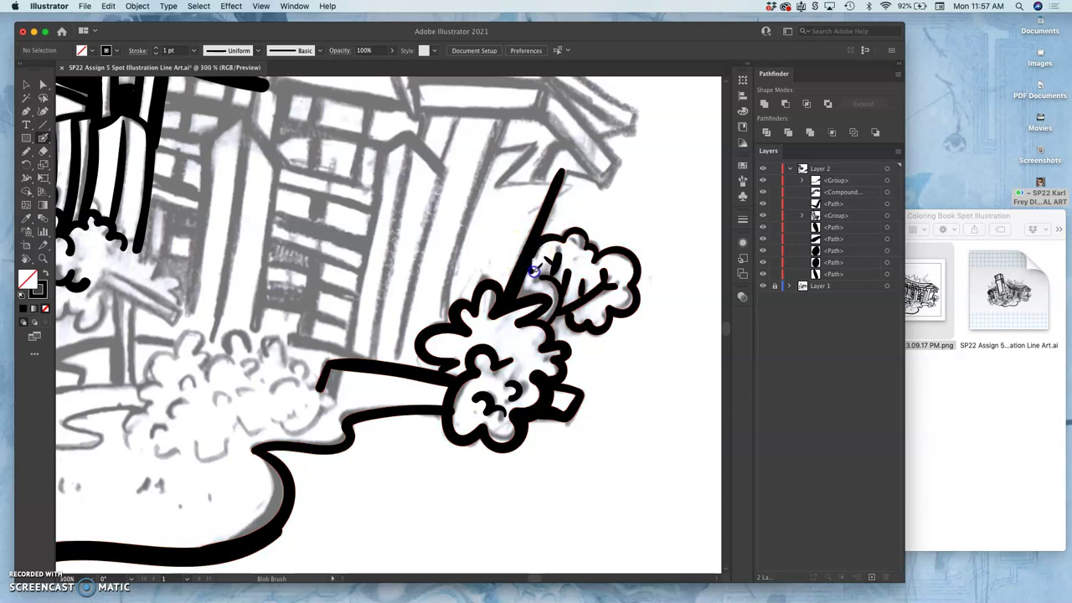
pyautogui.moveTo(542, 242); pyautogui.dragTo(564, 256)
pyautogui.scroll(5, 566, 251)
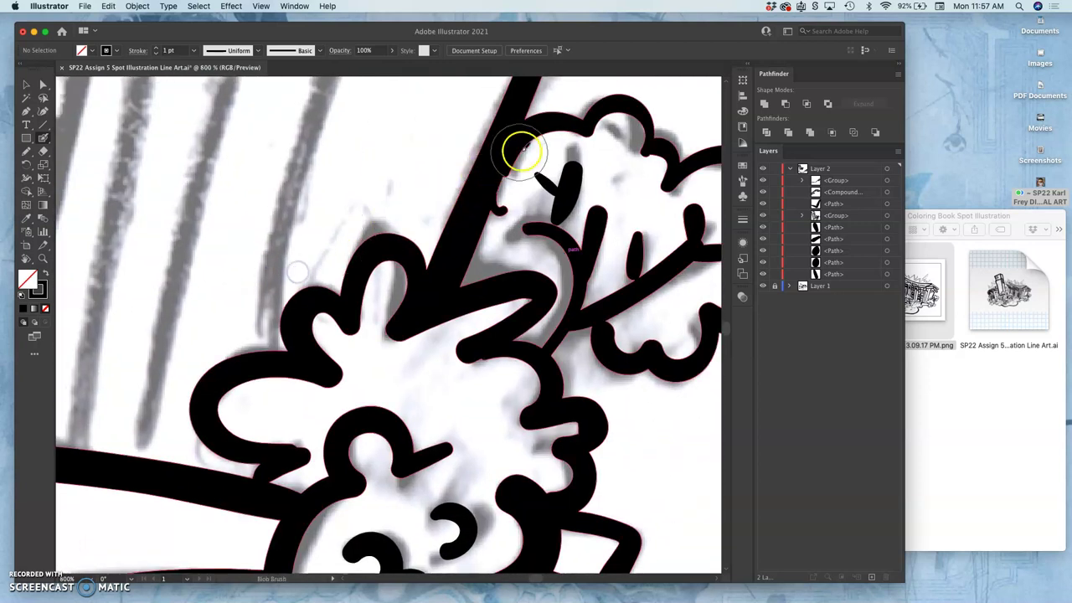
pyautogui.click(28, 149)
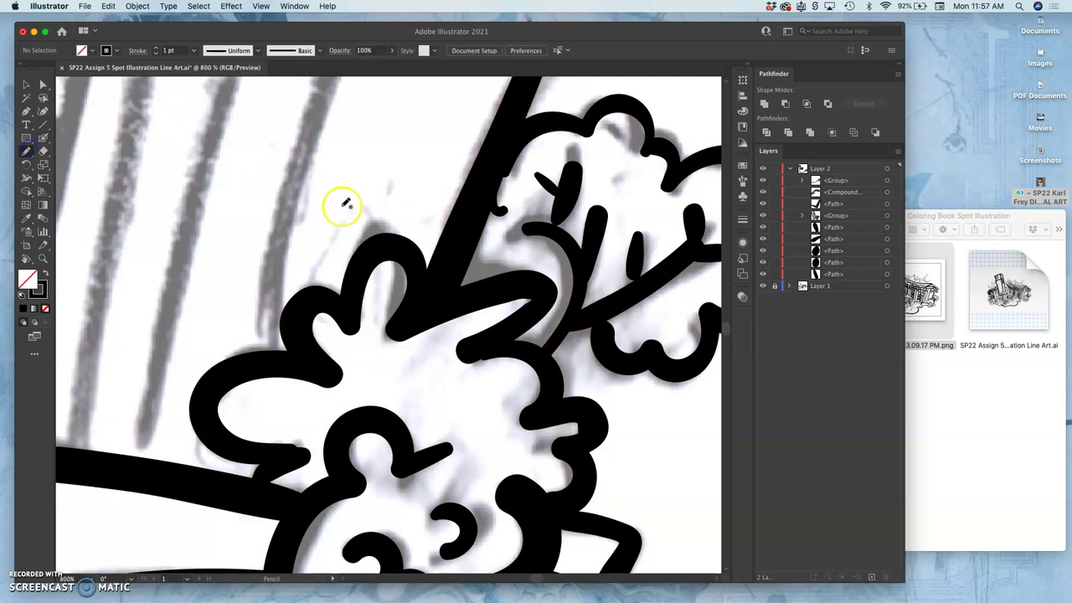
pyautogui.keyDown('super'); pyautogui.click(504, 162); pyautogui.keyUp('super')
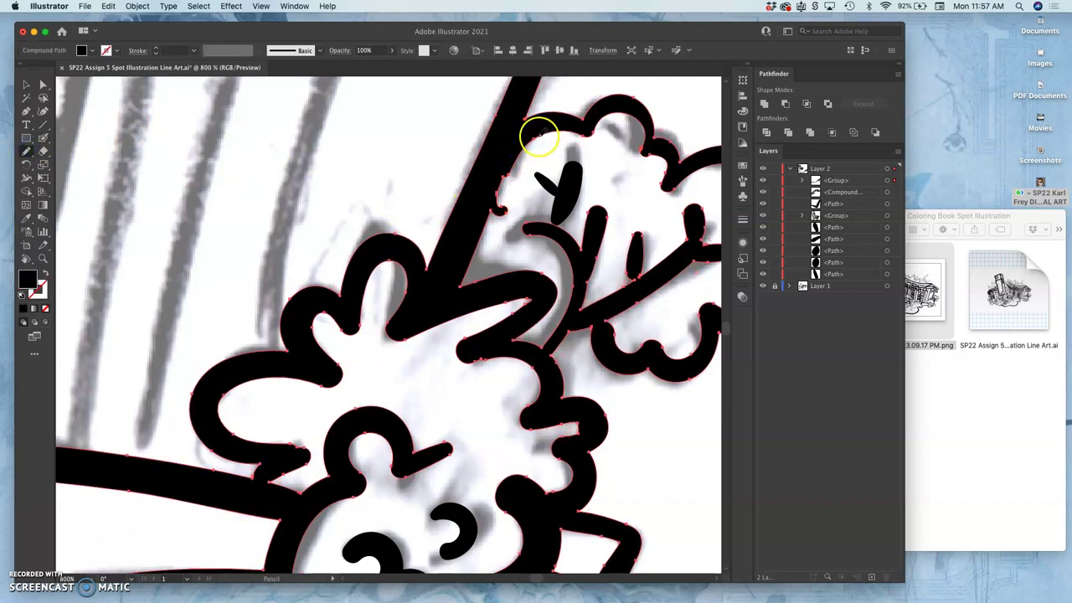
pyautogui.moveTo(498, 201); pyautogui.dragTo(499, 204)
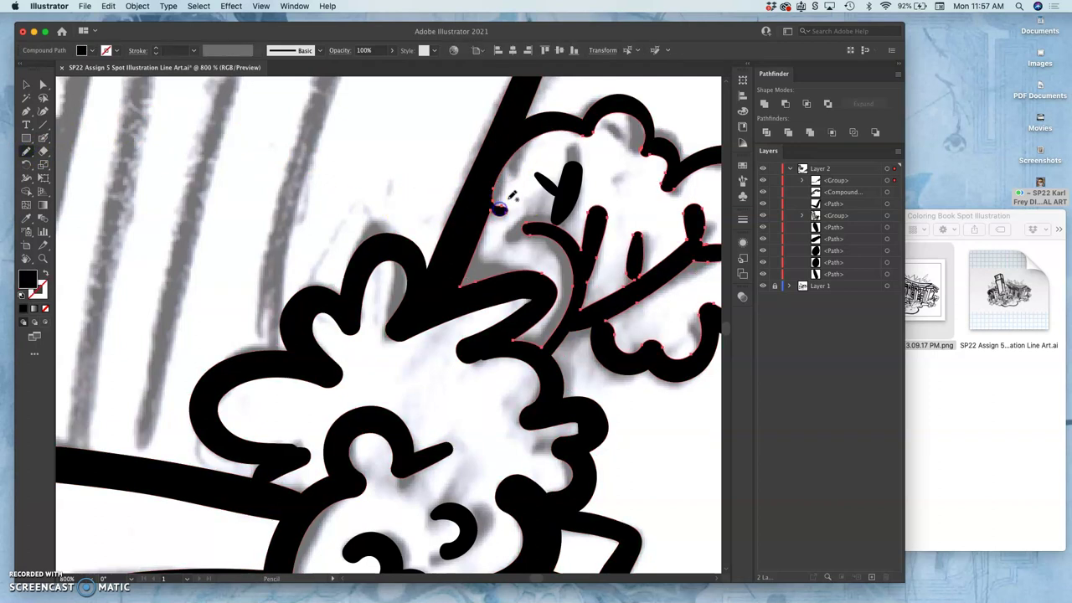
# Try to fill the gap between the slanted post and the bush spike with a Blob Brush stroke, and undo it
pyautogui.moveTo(568, 193)
pyautogui.mouseDown()
pyautogui.moveTo(438, 272)
pyautogui.moveTo(441, 253)
pyautogui.mouseUp()
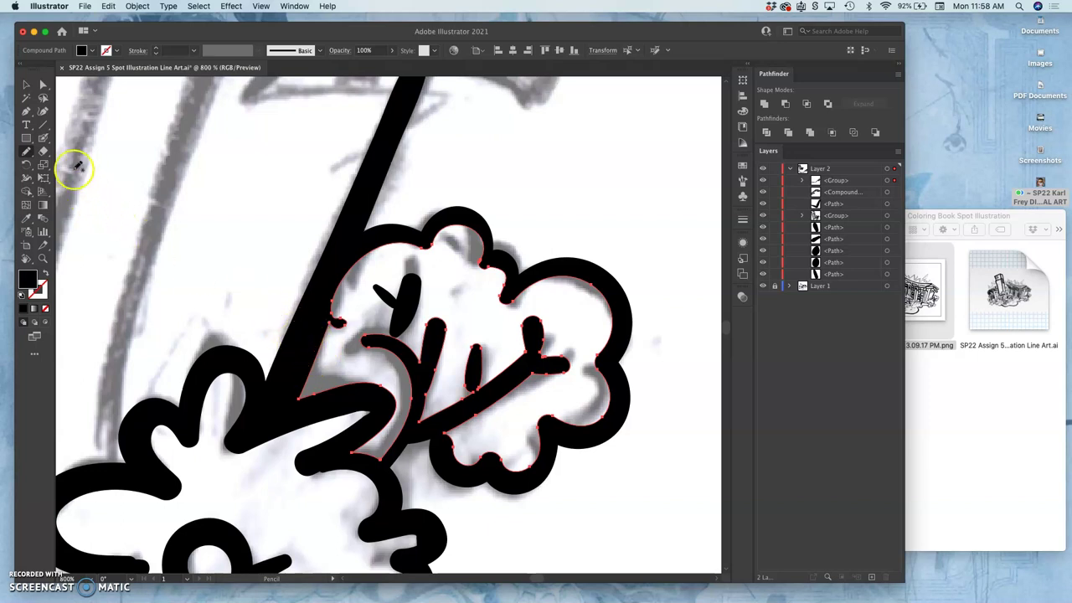
pyautogui.click(43, 138)
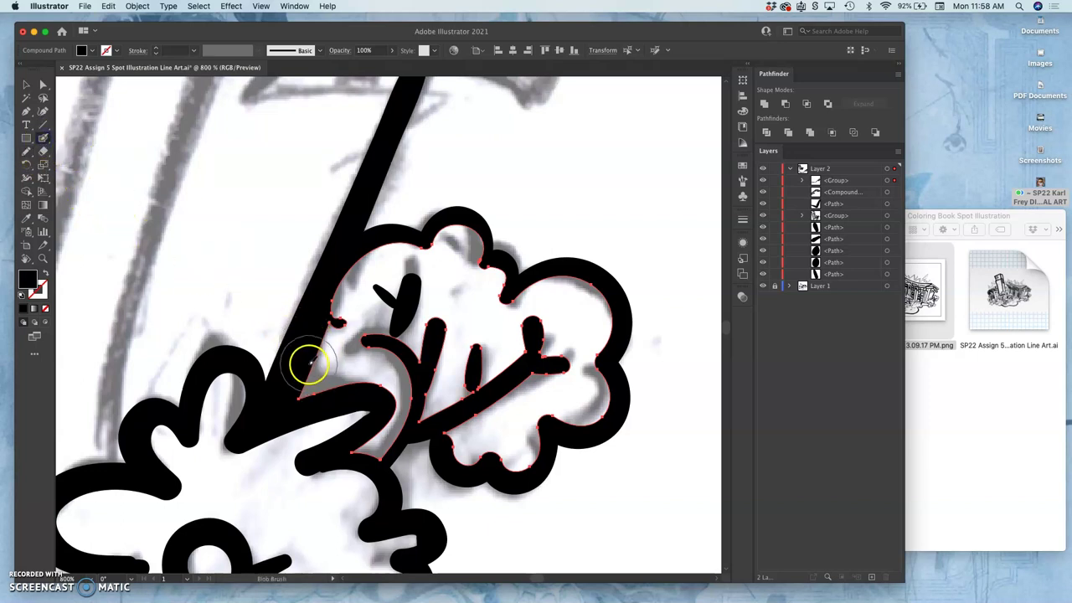
pyautogui.moveTo(308, 365); pyautogui.dragTo(327, 394)
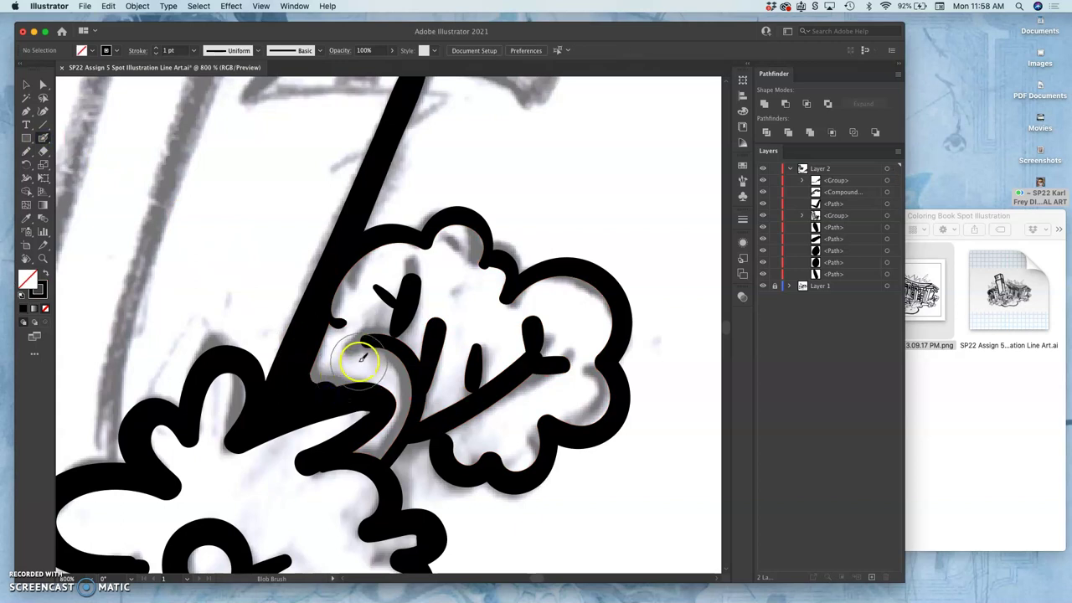
pyautogui.press('super+z')
# Ink the leafy cluster's lower lobe with the Blob Brush, curving from the slanted post down to the bush spike
pyautogui.moveTo(307, 356)
pyautogui.mouseDown()
pyautogui.moveTo(349, 395)
pyautogui.moveTo(410, 378)
pyautogui.moveTo(401, 372)
pyautogui.moveTo(446, 296)
pyautogui.moveTo(423, 272)
pyautogui.moveTo(425, 254)
pyautogui.moveTo(394, 361)
pyautogui.mouseUp()
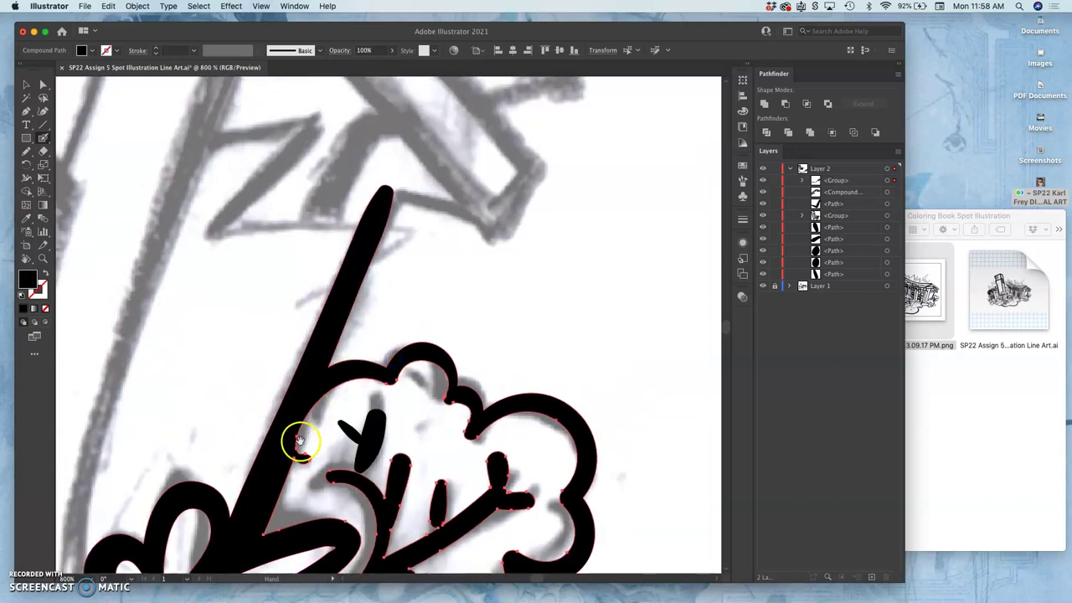
pyautogui.moveTo(313, 417); pyautogui.dragTo(353, 341)
pyautogui.hotkey('shift', 'b')
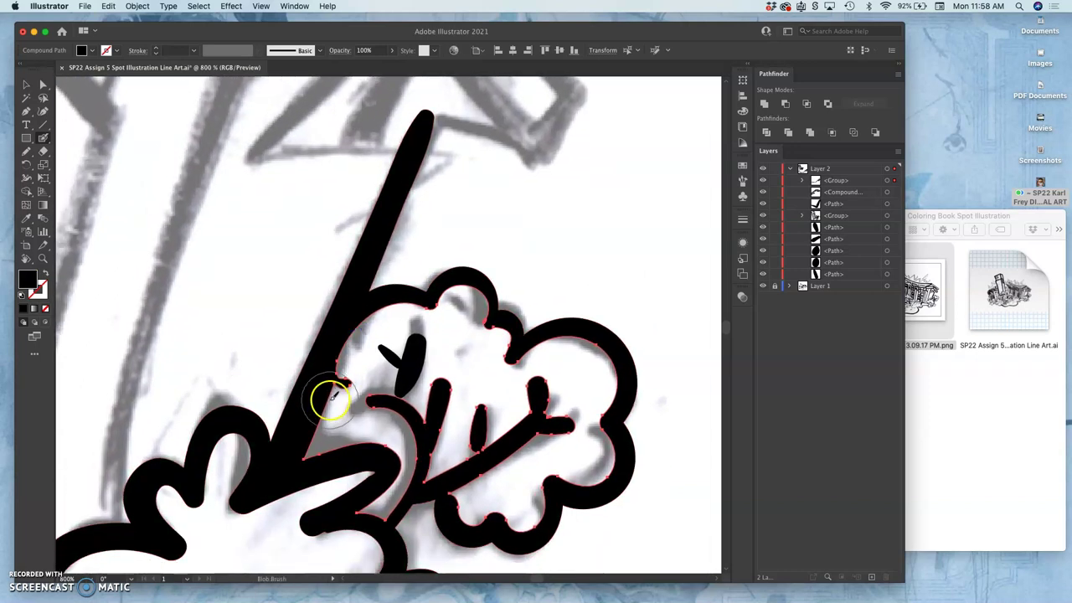
pyautogui.moveTo(331, 391); pyautogui.dragTo(339, 383)
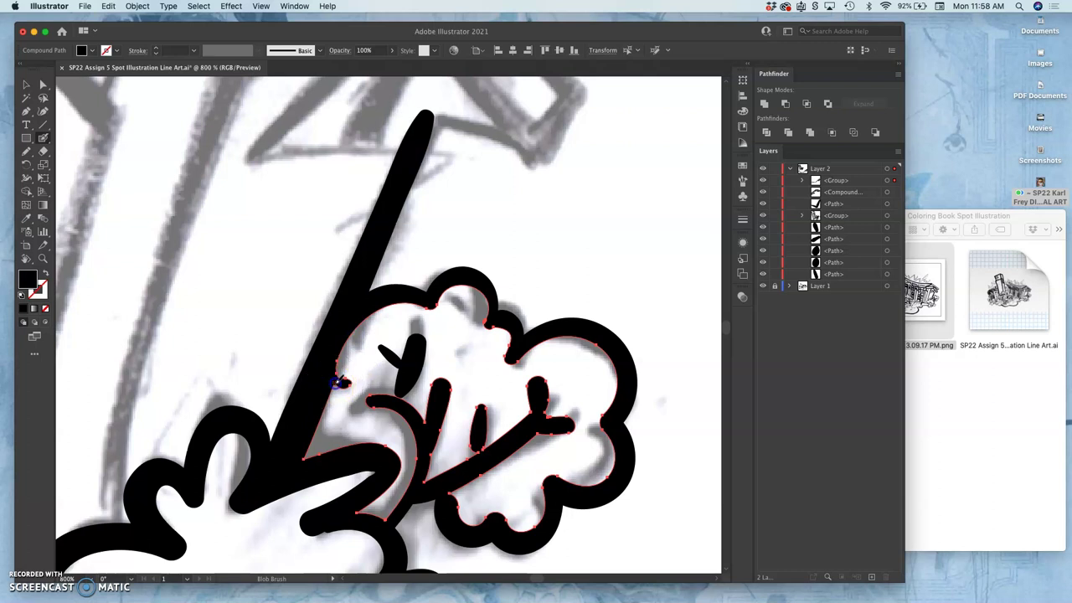
pyautogui.moveTo(344, 438)
pyautogui.mouseDown()
pyautogui.moveTo(382, 438)
pyautogui.moveTo(371, 411)
pyautogui.moveTo(333, 383)
pyautogui.mouseUp()
pyautogui.moveTo(347, 445)
pyautogui.mouseDown()
pyautogui.moveTo(368, 450)
pyautogui.moveTo(366, 462)
pyautogui.moveTo(347, 444)
pyautogui.moveTo(363, 442)
pyautogui.mouseUp()
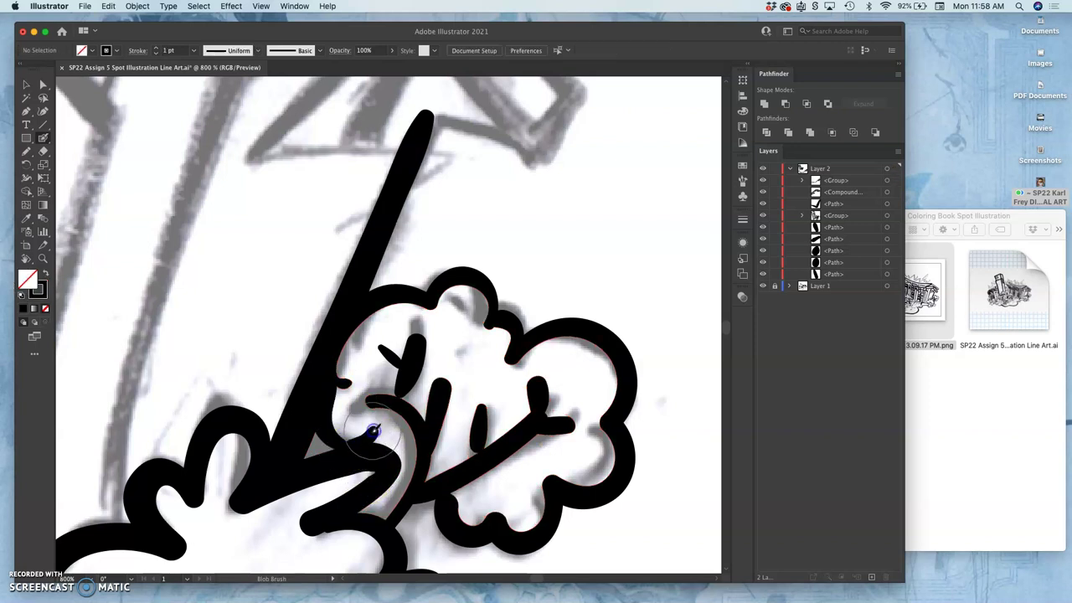
# Refine the lower lobe's contour beside the post with the Pencil tool and select the cluster's small Y-shaped vein
pyautogui.click(26, 153)
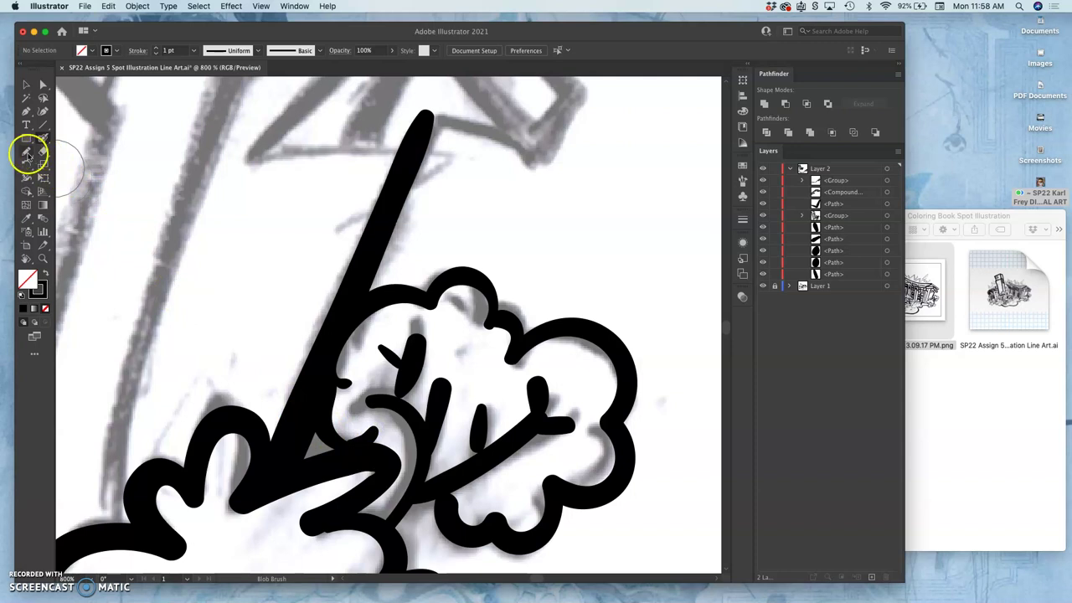
pyautogui.click(27, 154)
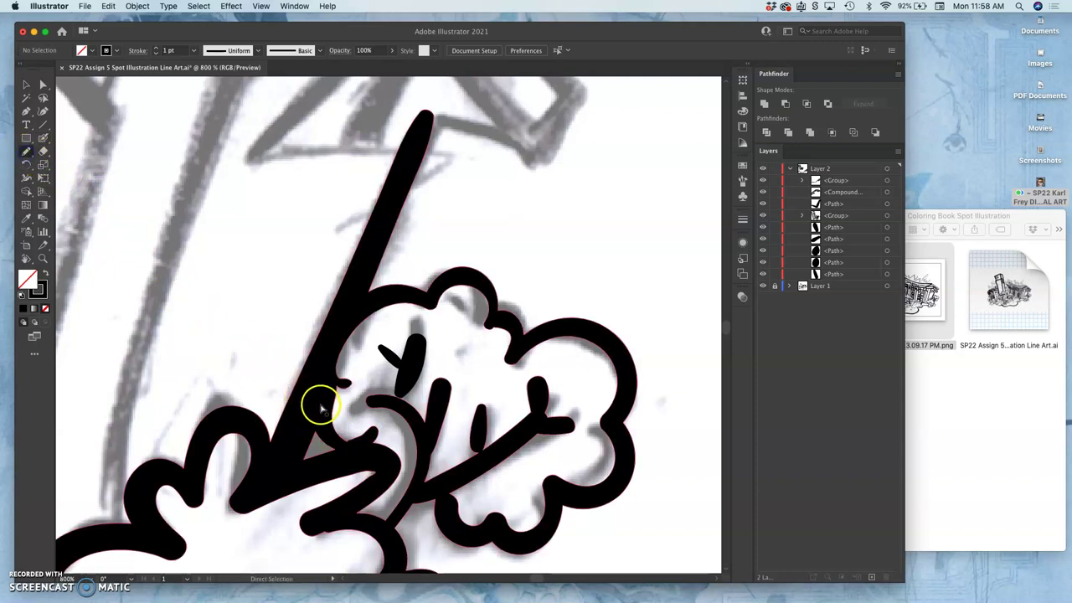
pyautogui.keyDown('super'); pyautogui.click(321, 408); pyautogui.keyUp('super')
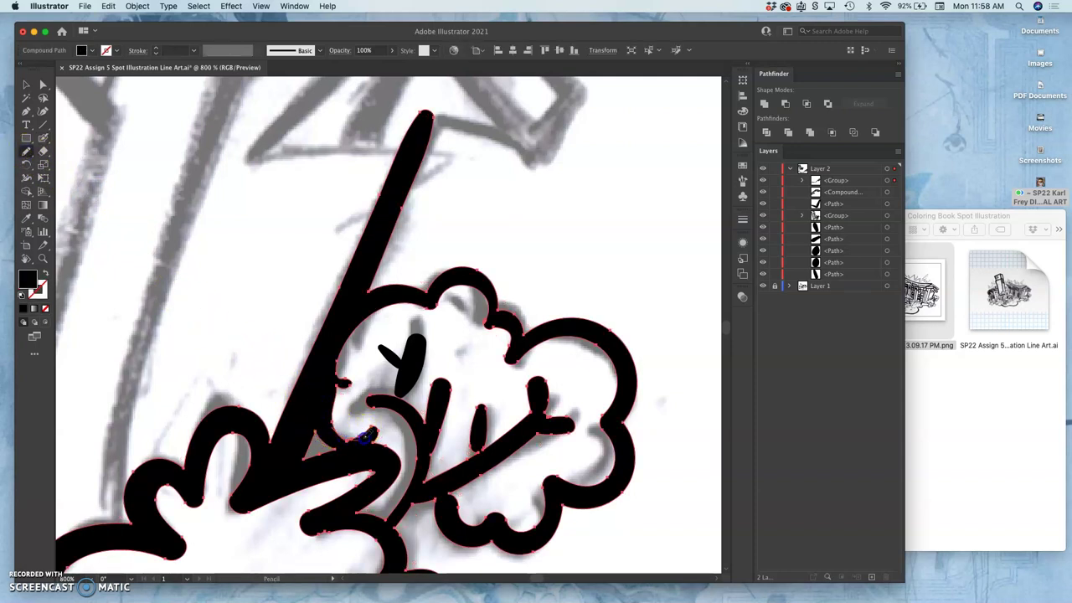
pyautogui.click(373, 427)
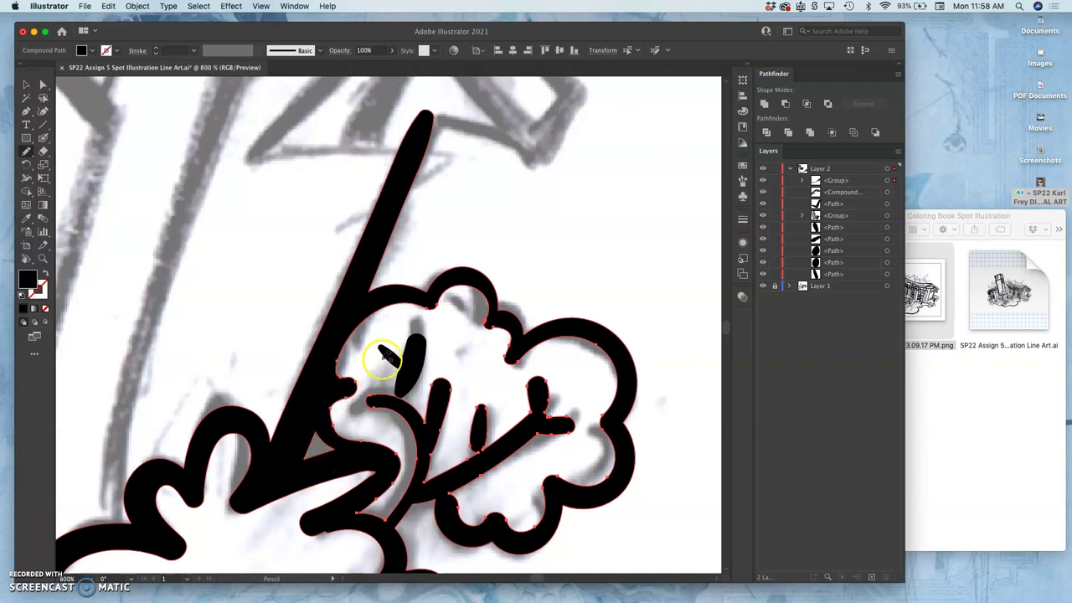
pyautogui.moveTo(438, 292); pyautogui.dragTo(423, 315)
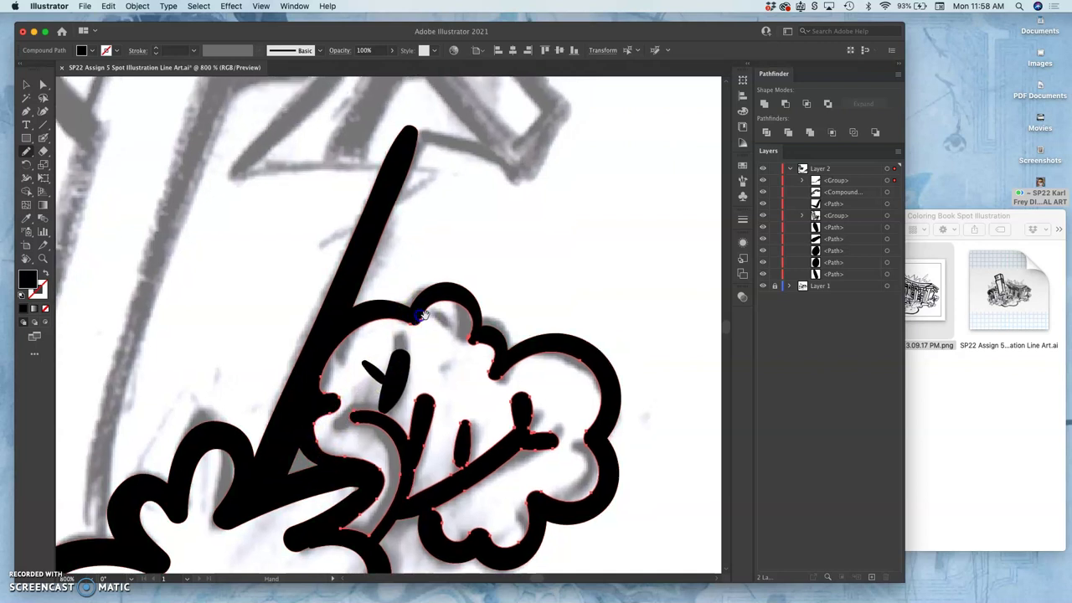
pyautogui.keyDown('super'); pyautogui.click(400, 362); pyautogui.keyUp('super')
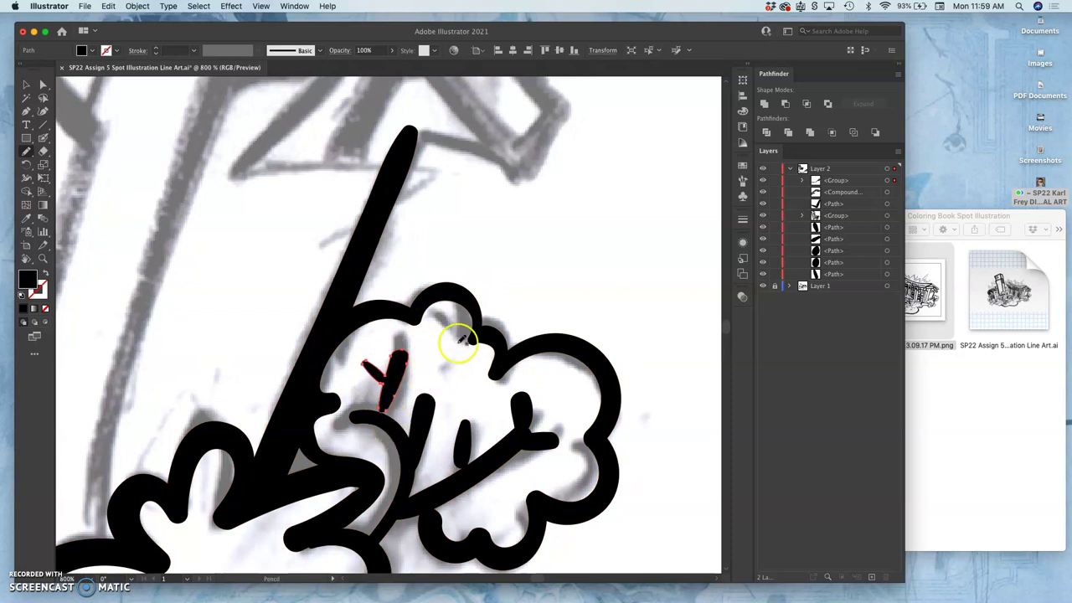
# Ink the inner edge of the corner post down to the bush and the zigzag brace beside it with the Blob Brush
pyautogui.press('super+minus')
pyautogui.press('super+minus')
pyautogui.press('super+minus')
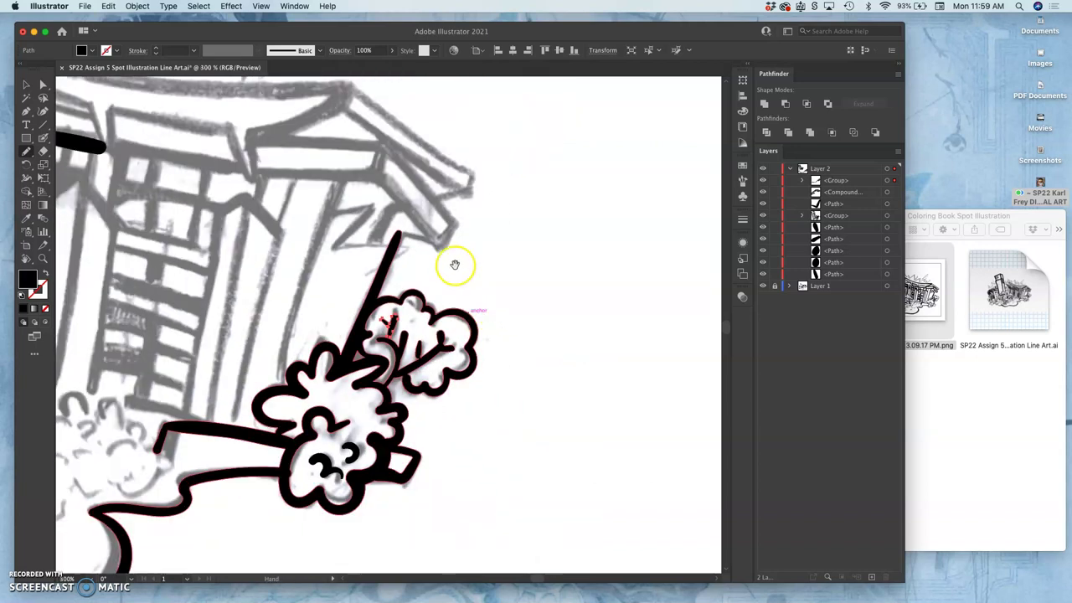
pyautogui.moveTo(455, 263); pyautogui.dragTo(543, 281)
pyautogui.click(44, 139)
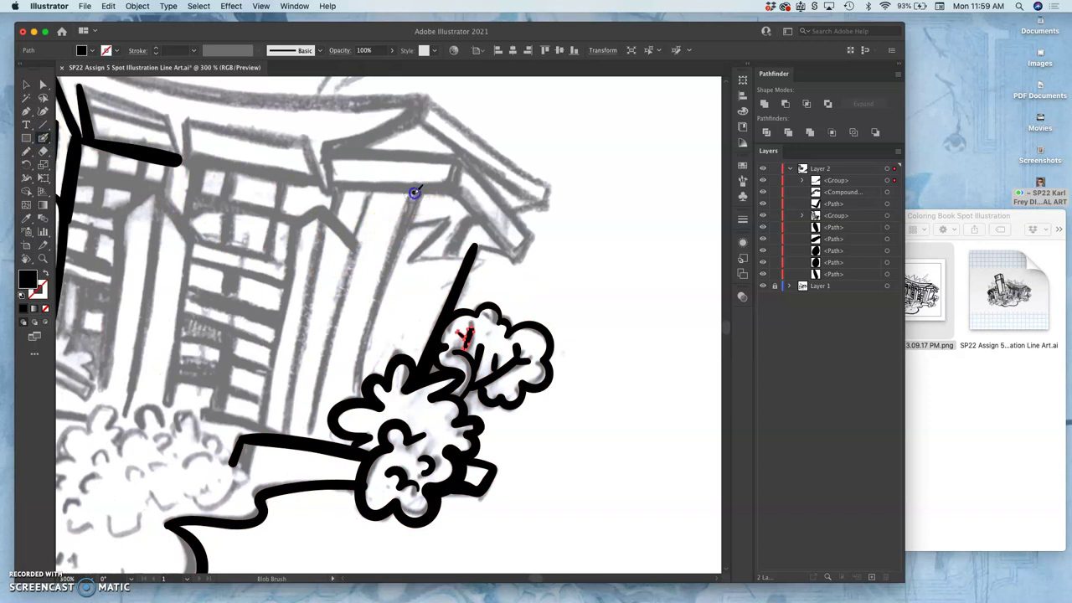
pyautogui.moveTo(400, 234)
pyautogui.mouseDown()
pyautogui.moveTo(364, 311)
pyautogui.moveTo(350, 400)
pyautogui.mouseUp()
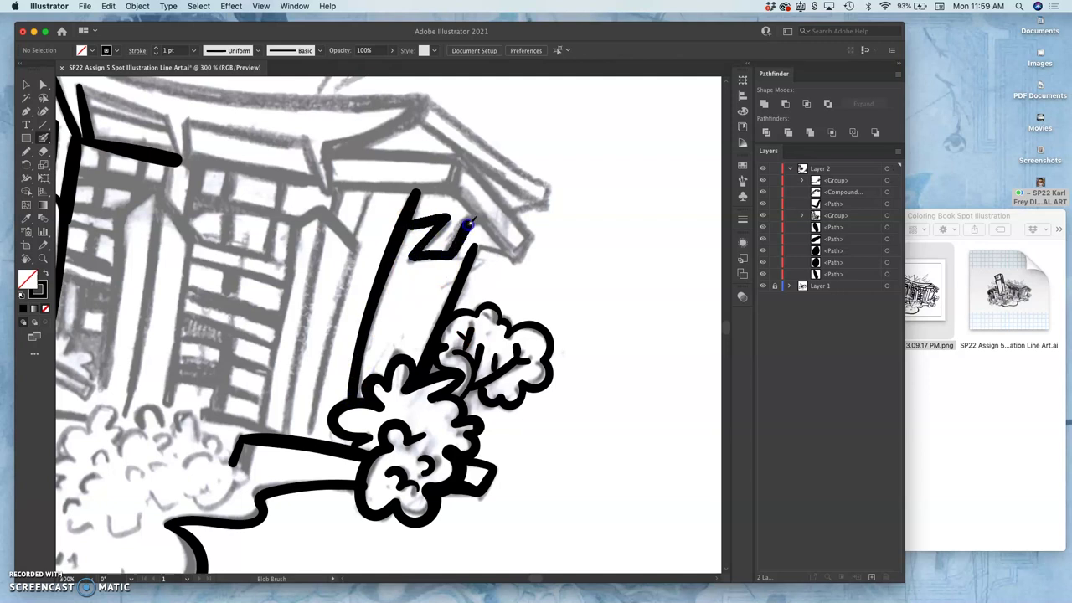
pyautogui.moveTo(475, 222); pyautogui.dragTo(481, 219)
# Ink the underside of the corner eave with the Blob Brush, running over the post and down the slanted board to its squared end
pyautogui.click(419, 191)
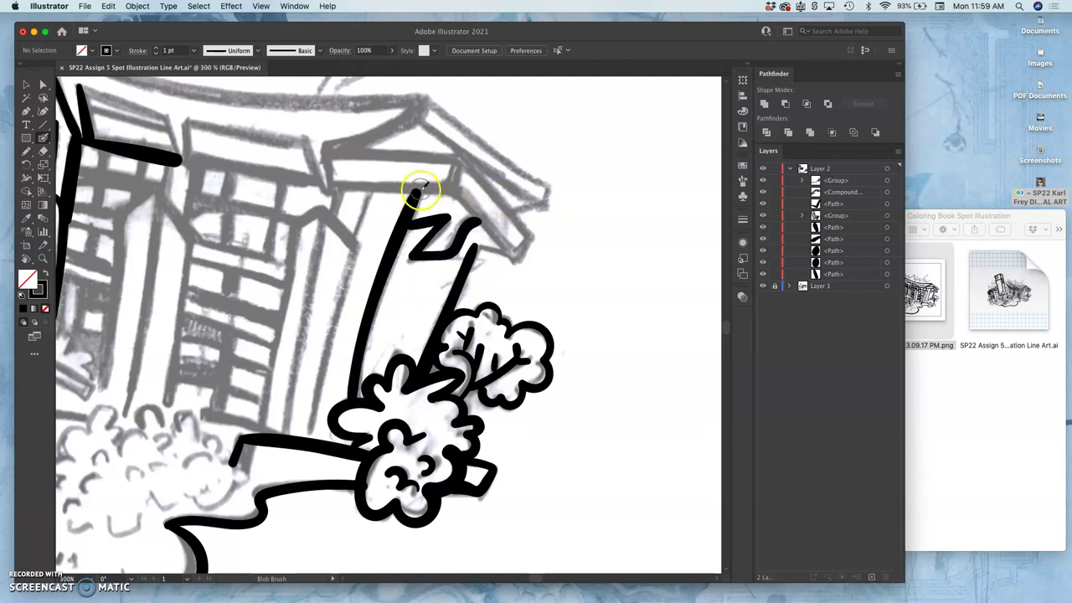
pyautogui.moveTo(328, 181); pyautogui.dragTo(377, 185)
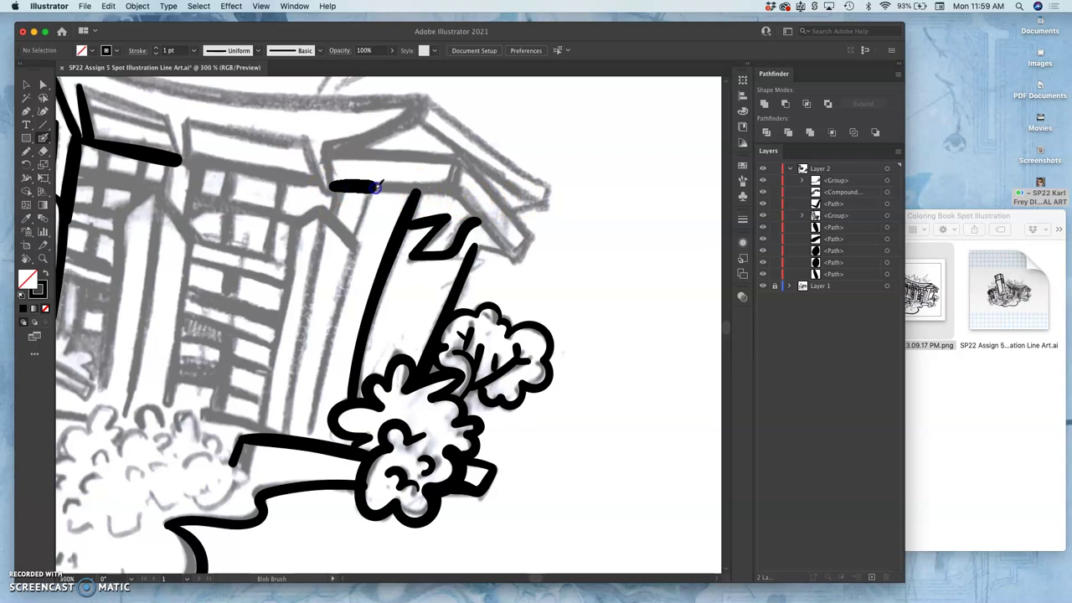
pyautogui.moveTo(457, 193); pyautogui.dragTo(460, 193)
pyautogui.click(474, 219)
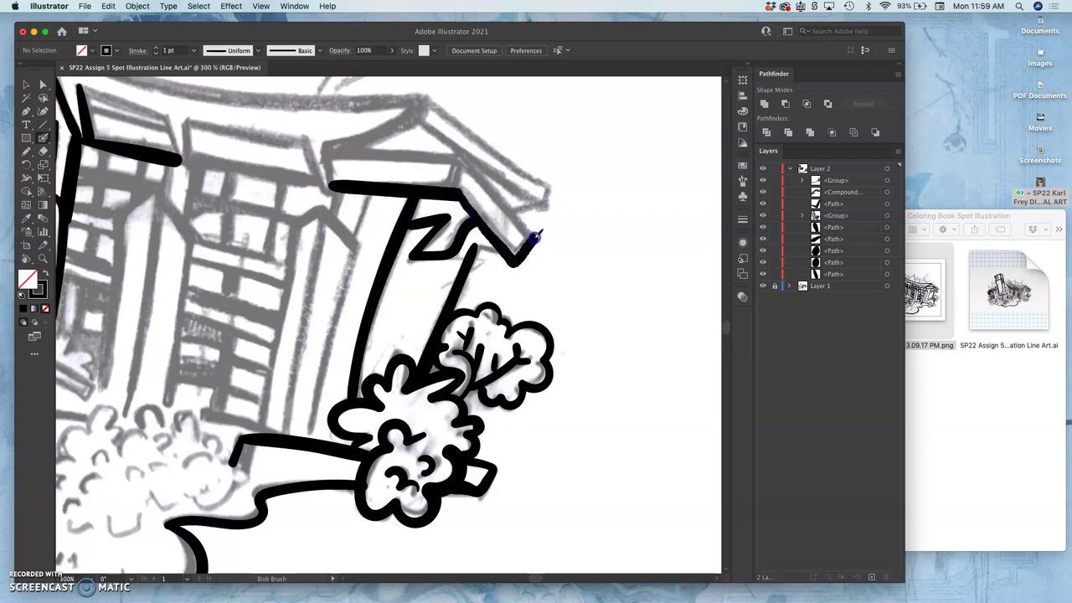
pyautogui.moveTo(534, 237); pyautogui.dragTo(535, 239)
# Ink the slanted eave board's upper edge and corner joint, the post's top, and the short edge out to the roof tip
pyautogui.click(463, 167)
pyautogui.moveTo(457, 189); pyautogui.dragTo(457, 192)
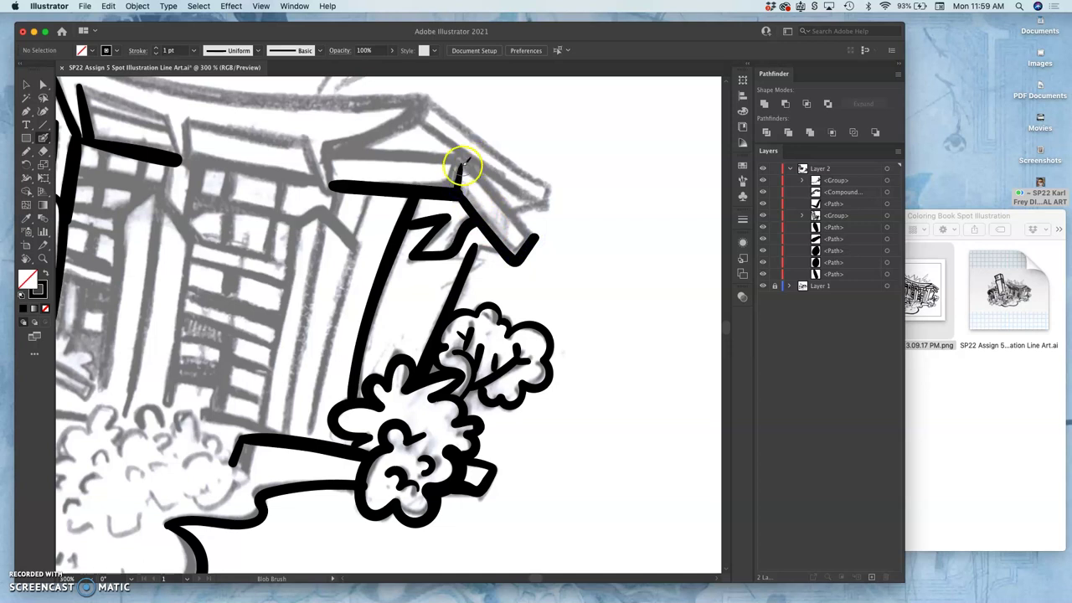
pyautogui.moveTo(526, 231); pyautogui.dragTo(534, 233)
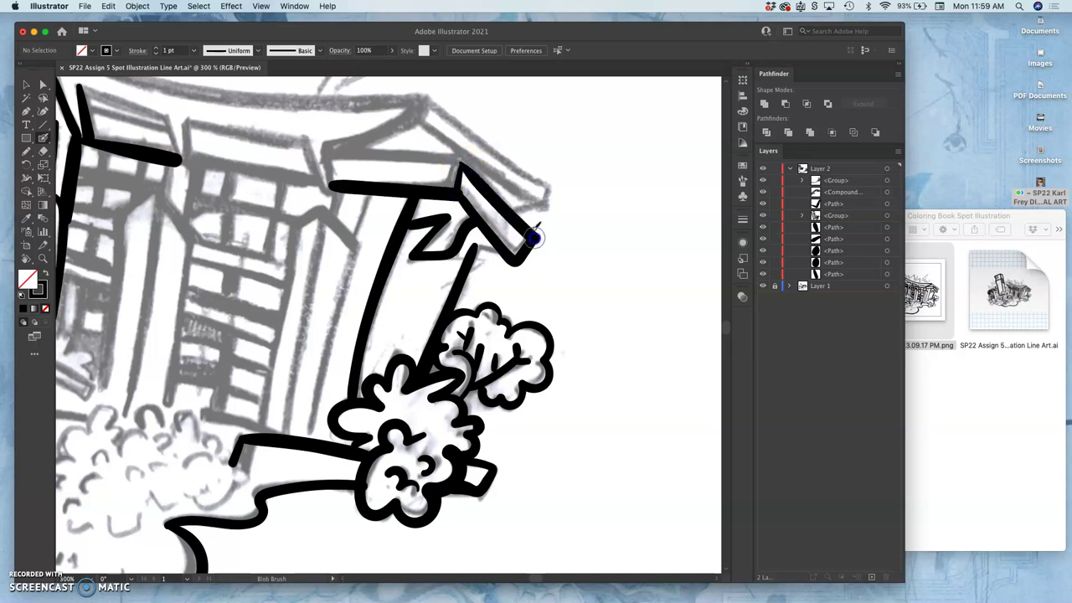
pyautogui.click(442, 293)
pyautogui.click(474, 256)
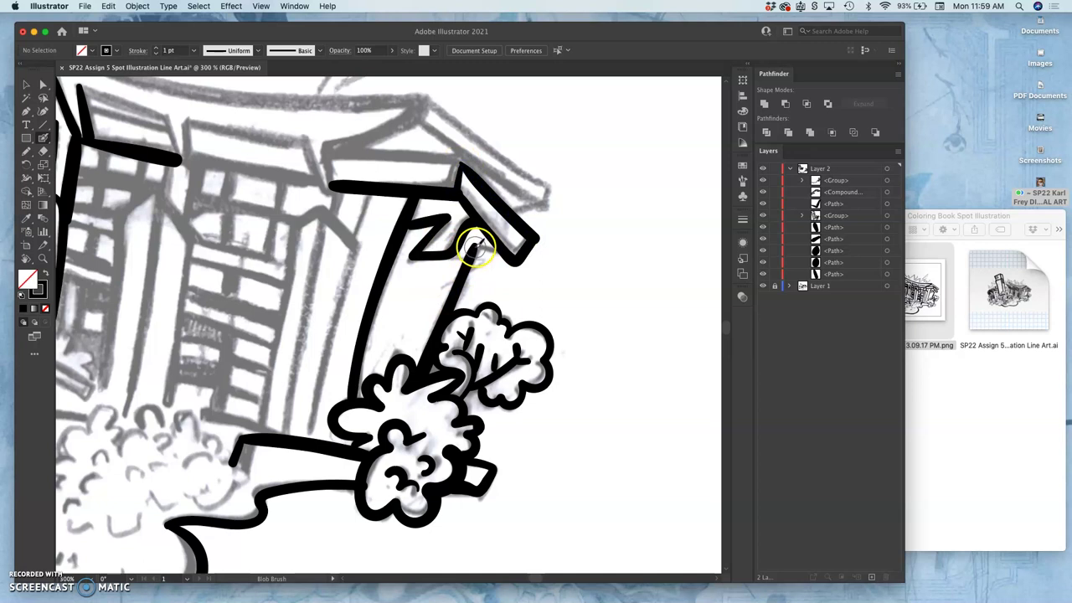
pyautogui.moveTo(496, 251)
pyautogui.mouseDown()
pyautogui.moveTo(480, 248)
pyautogui.moveTo(512, 256)
pyautogui.mouseUp()
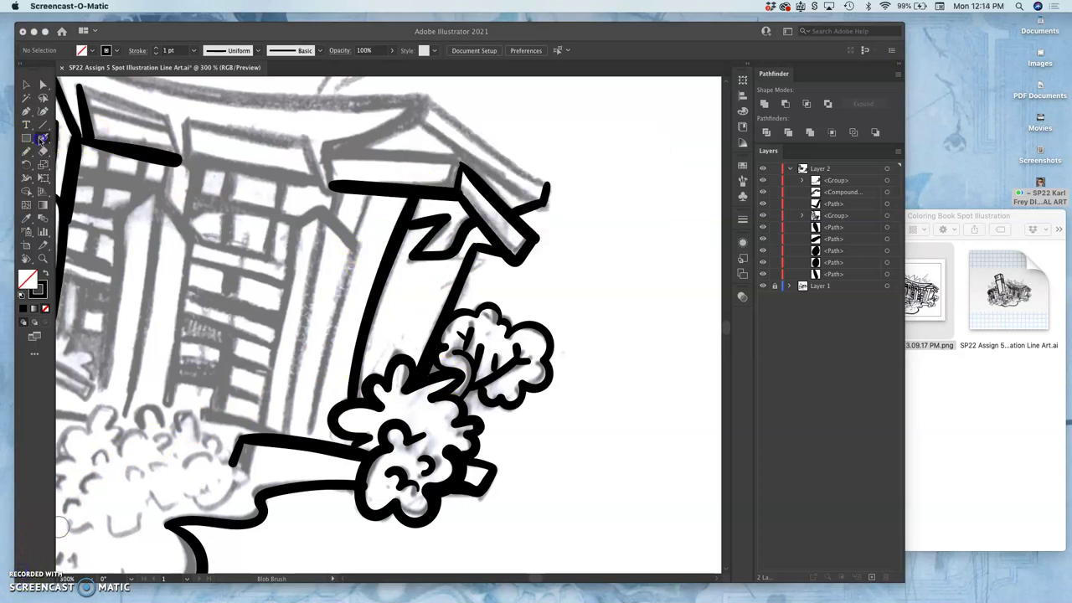
# Close the horizontal fascia box outline and ink the corner gable's rising slope and double sloping edge down to the roof tip
pyautogui.click(43, 137)
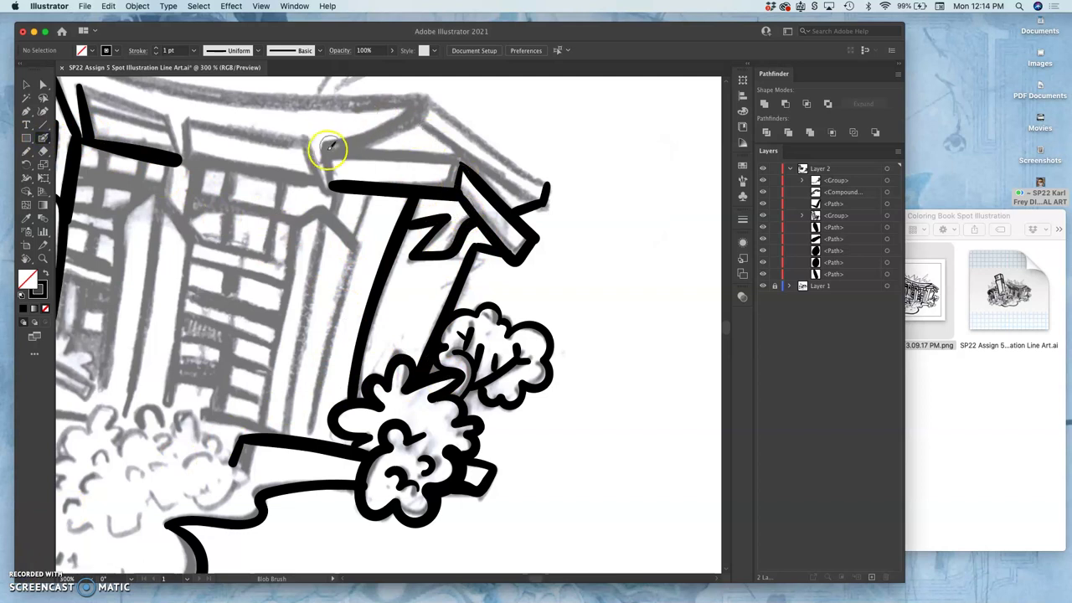
pyautogui.moveTo(326, 148)
pyautogui.mouseDown()
pyautogui.moveTo(326, 182)
pyautogui.moveTo(332, 153)
pyautogui.moveTo(410, 154)
pyautogui.mouseUp()
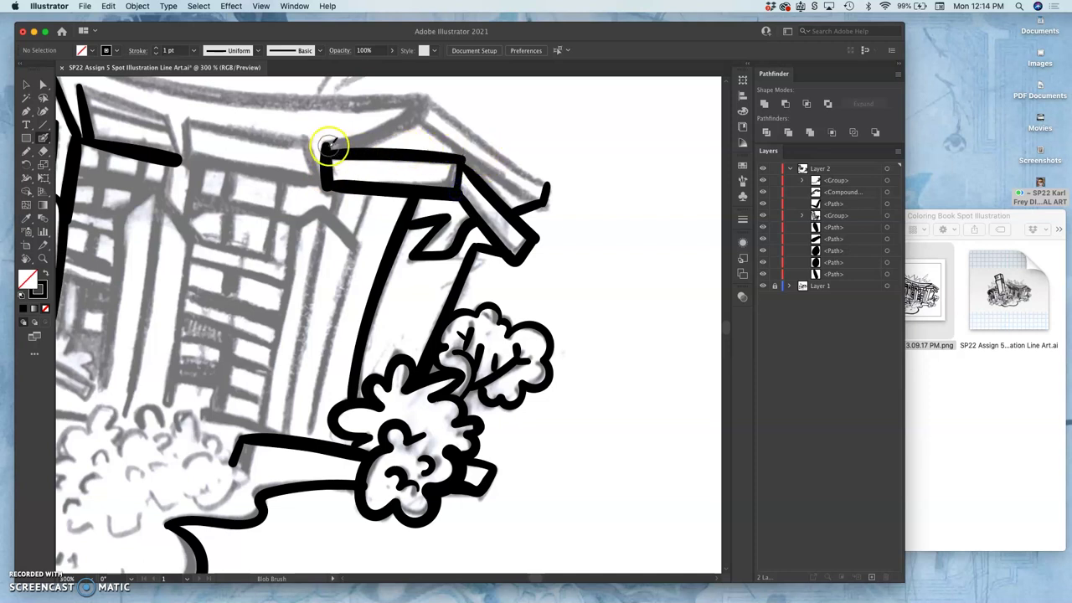
pyautogui.moveTo(327, 148); pyautogui.dragTo(392, 130)
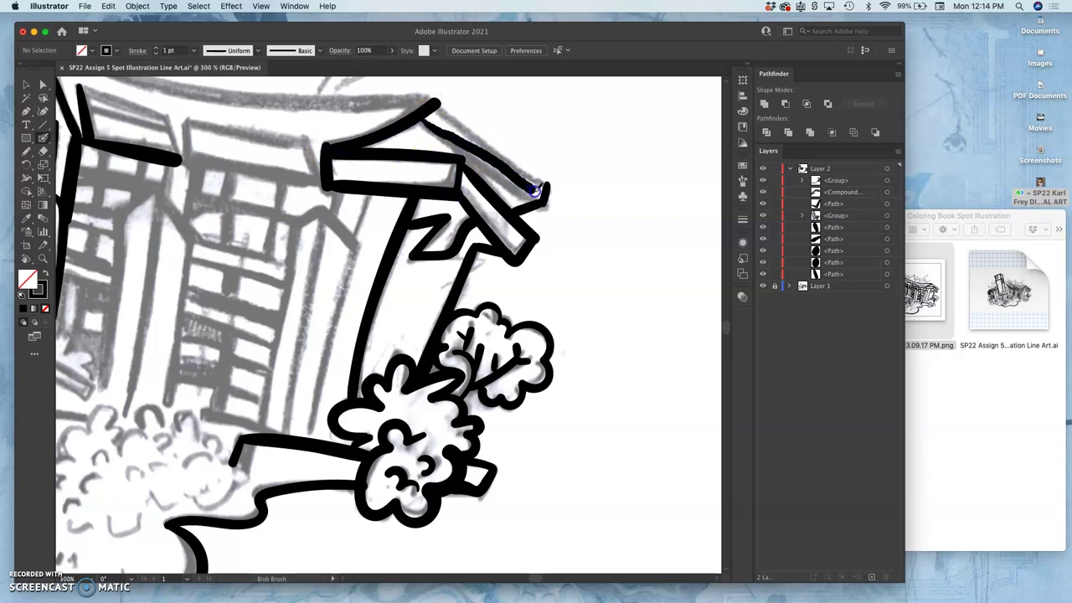
pyautogui.moveTo(535, 191)
pyautogui.mouseDown()
pyautogui.moveTo(544, 187)
pyautogui.moveTo(461, 108)
pyautogui.moveTo(435, 103)
pyautogui.mouseUp()
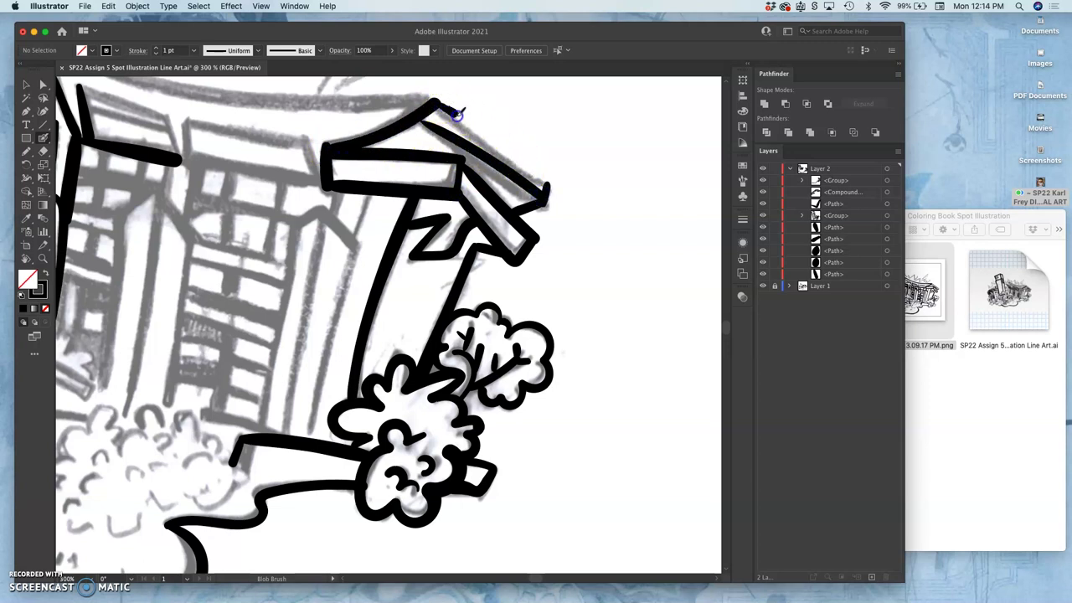
pyautogui.moveTo(548, 181); pyautogui.dragTo(545, 185)
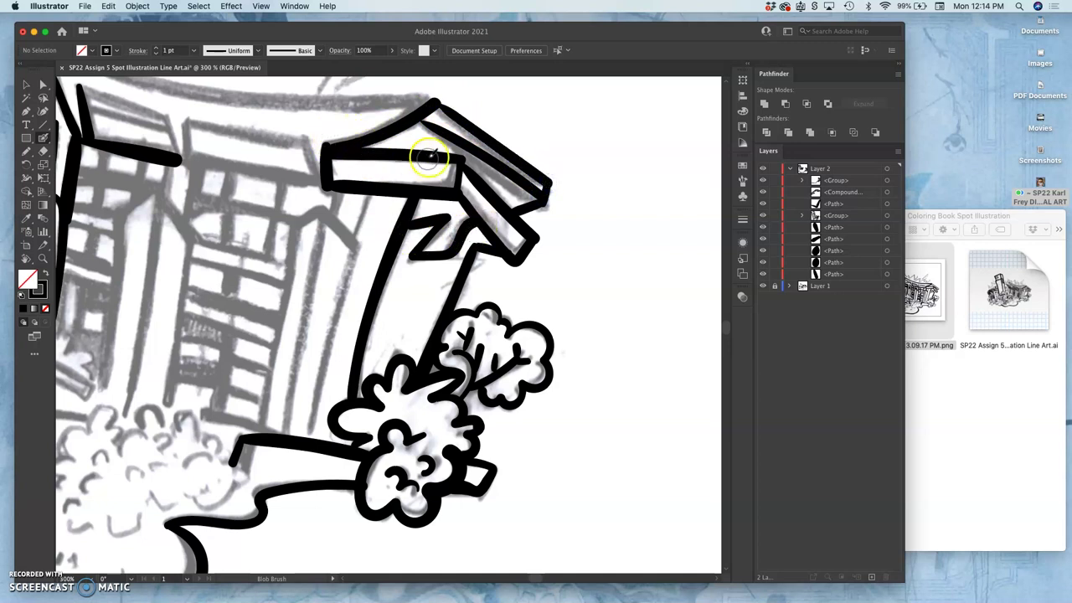
# Outline the fascia panel beside the dark window bay with the Blob Brush, redoing its upper edge and adding an inner parallel line
pyautogui.hscroll(-5, 410, 164)
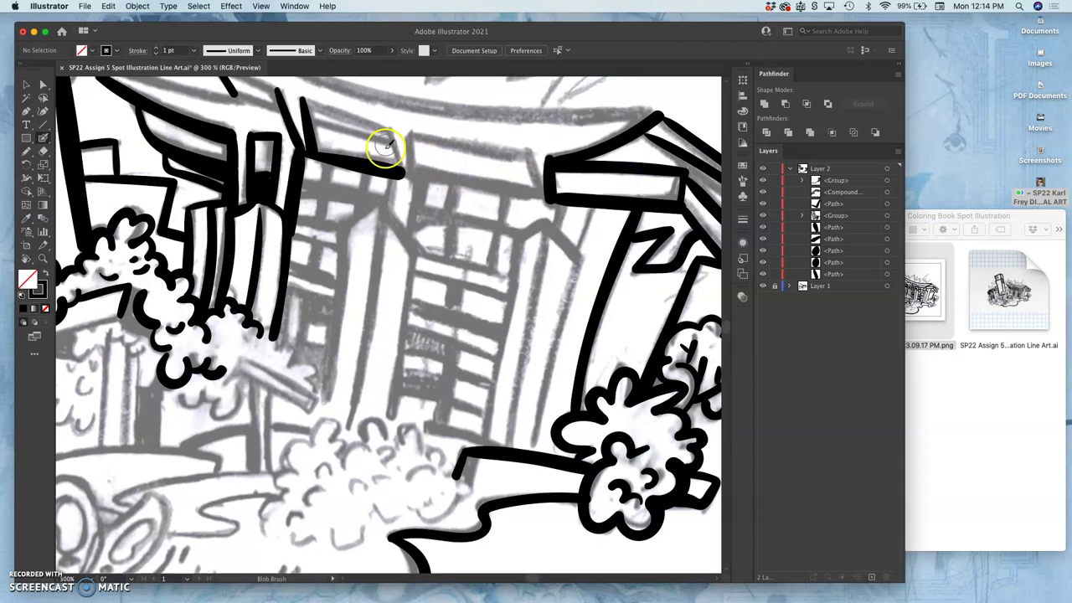
pyautogui.moveTo(398, 170); pyautogui.dragTo(401, 173)
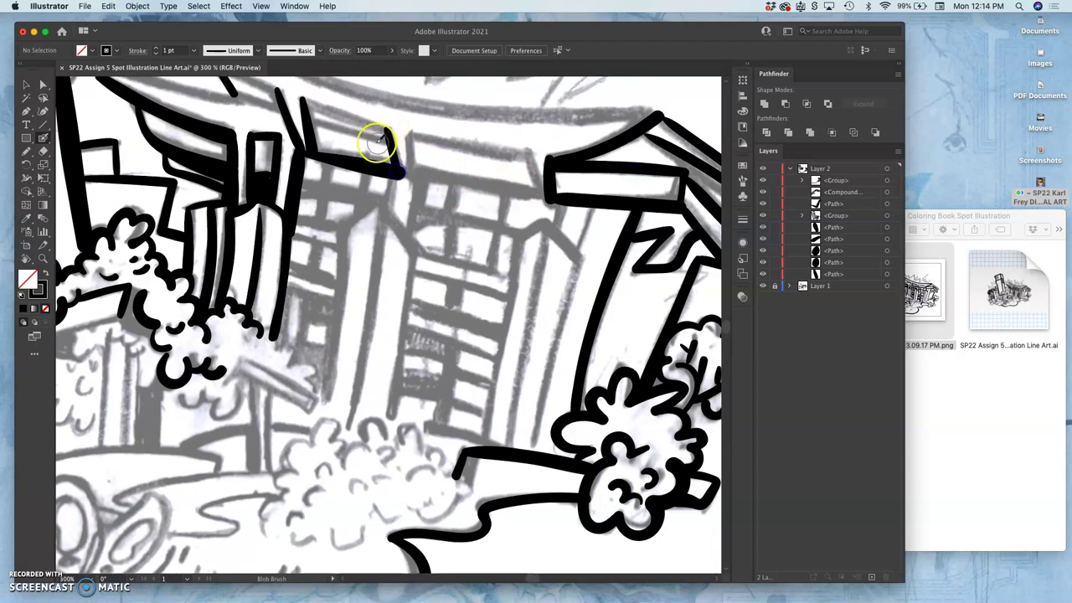
pyautogui.moveTo(304, 99); pyautogui.dragTo(304, 99)
pyautogui.press('super+z')
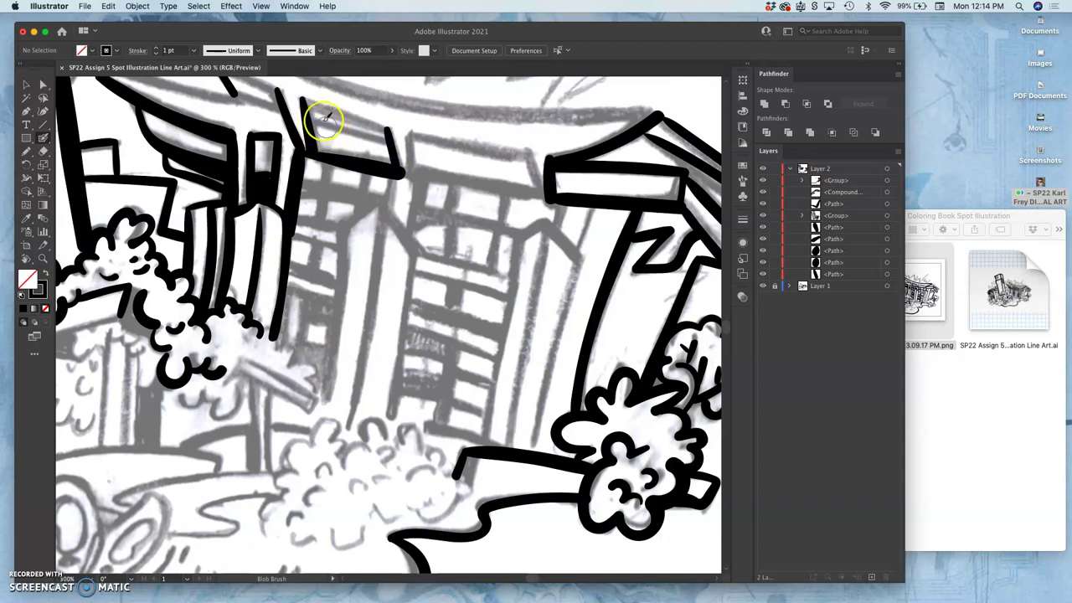
pyautogui.moveTo(304, 99); pyautogui.dragTo(303, 101)
pyautogui.moveTo(387, 128); pyautogui.dragTo(387, 128)
pyautogui.moveTo(306, 108)
pyautogui.mouseDown()
pyautogui.moveTo(341, 129)
pyautogui.moveTo(390, 135)
pyautogui.mouseUp()
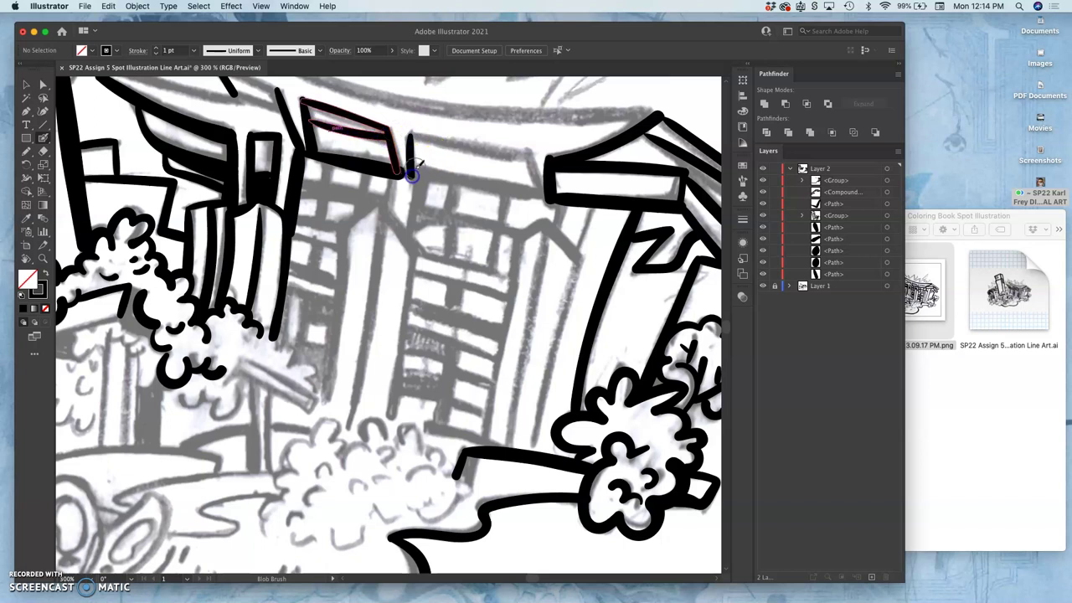
# Outline the middle fascia panel with the Blob Brush, thickening its slanted end and its lower edge up to the corner fascia box
pyautogui.moveTo(412, 175); pyautogui.dragTo(411, 175)
pyautogui.moveTo(410, 136); pyautogui.dragTo(409, 136)
pyautogui.moveTo(524, 147); pyautogui.dragTo(528, 149)
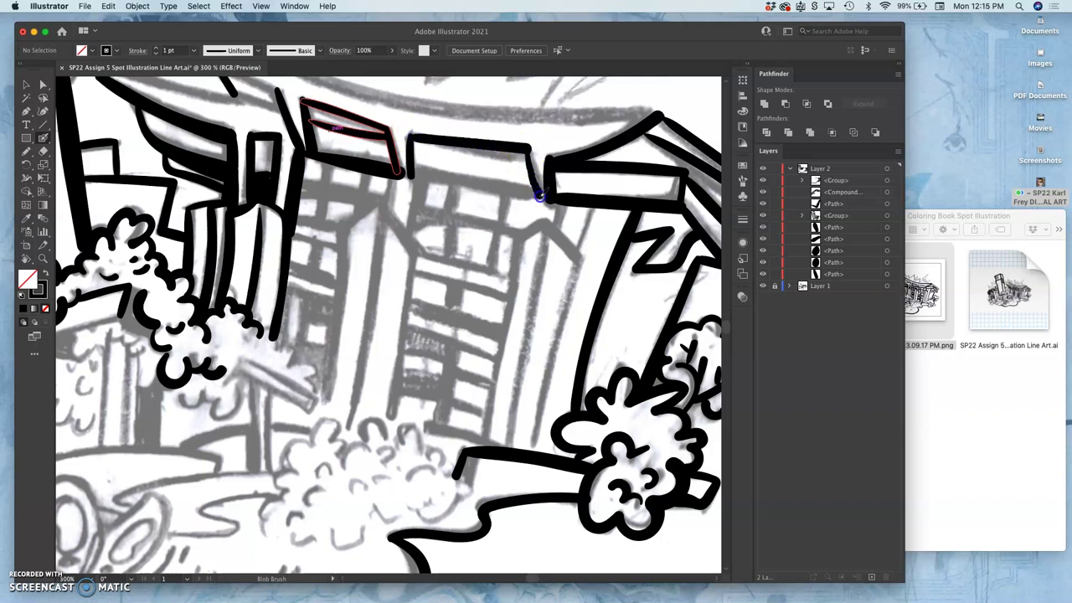
pyautogui.moveTo(530, 148); pyautogui.dragTo(530, 149)
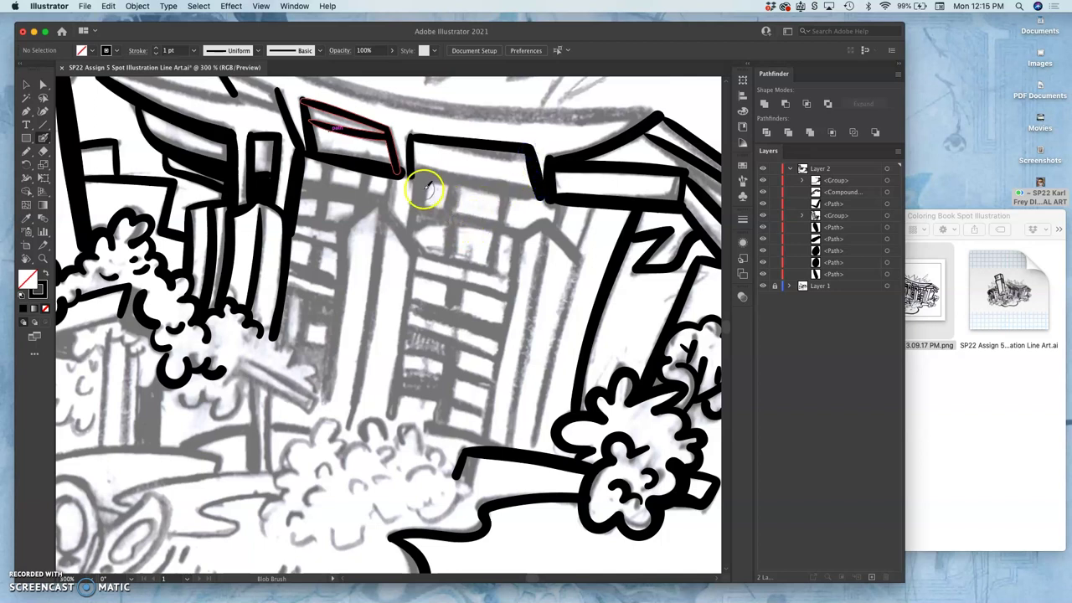
pyautogui.moveTo(418, 174); pyautogui.dragTo(418, 174)
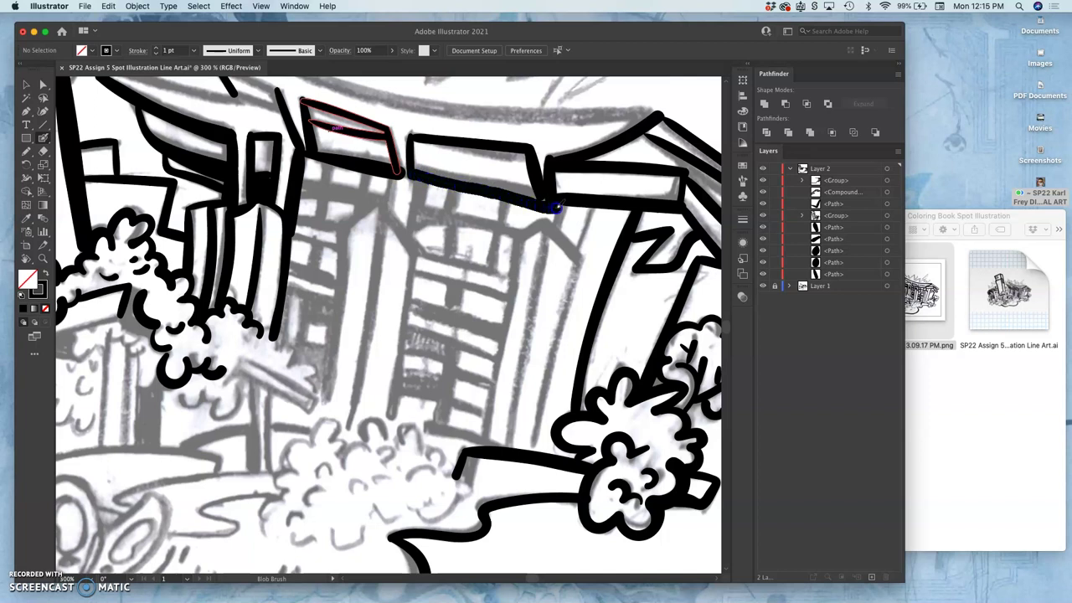
pyautogui.moveTo(553, 205); pyautogui.dragTo(552, 205)
pyautogui.moveTo(532, 191); pyautogui.dragTo(540, 196)
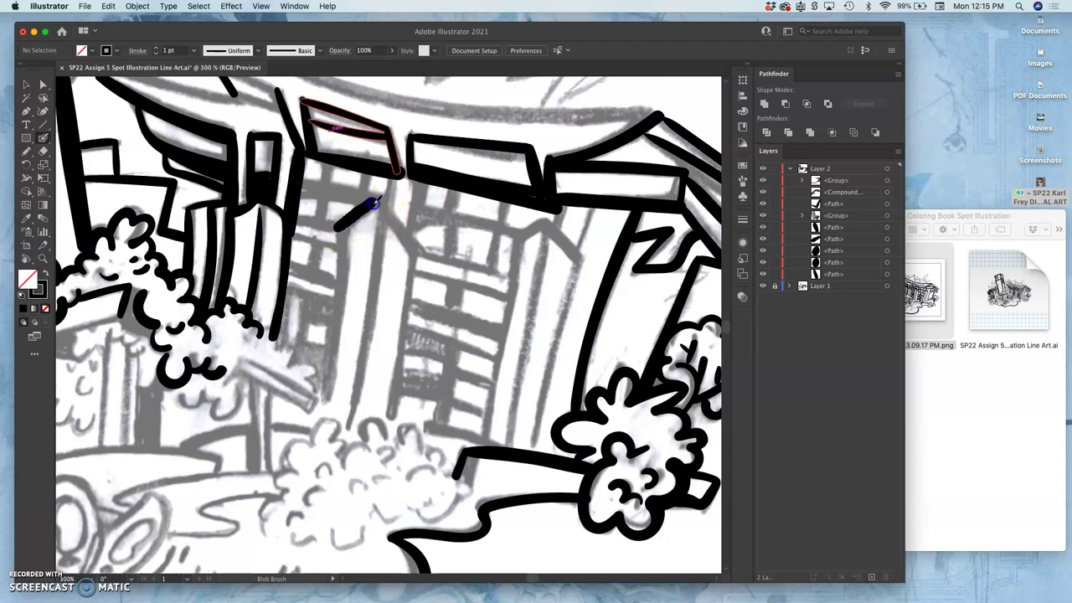
# Ink the central pointed pillar with its peaked top, middle ridge and both side edges, and smooth the shoulder corner
pyautogui.moveTo(418, 236); pyautogui.dragTo(430, 244)
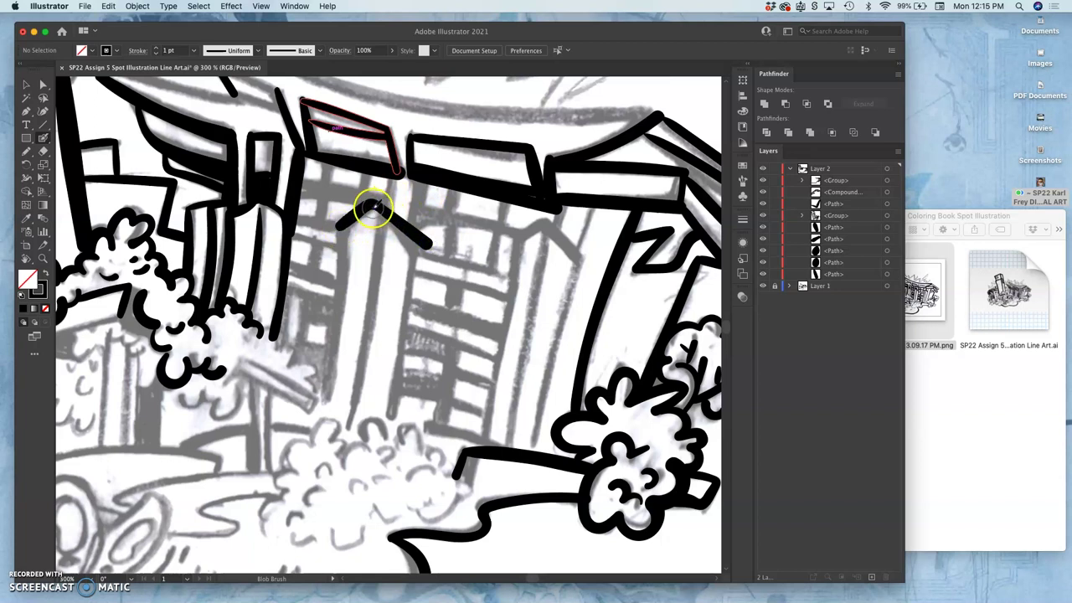
pyautogui.moveTo(371, 208); pyautogui.dragTo(374, 230)
pyautogui.moveTo(372, 290); pyautogui.dragTo(341, 423)
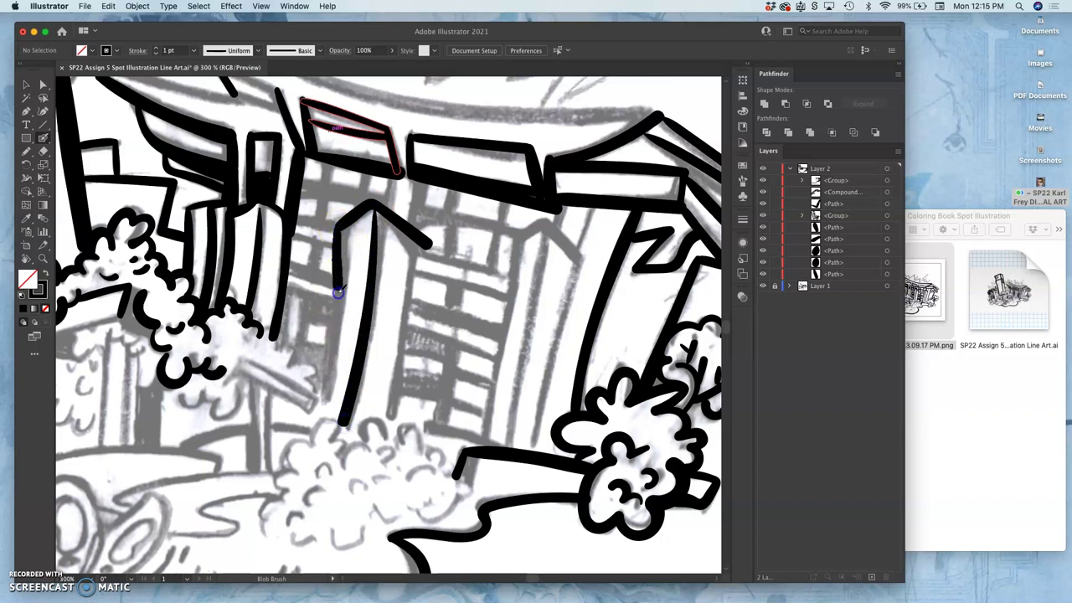
pyautogui.moveTo(328, 366); pyautogui.dragTo(318, 412)
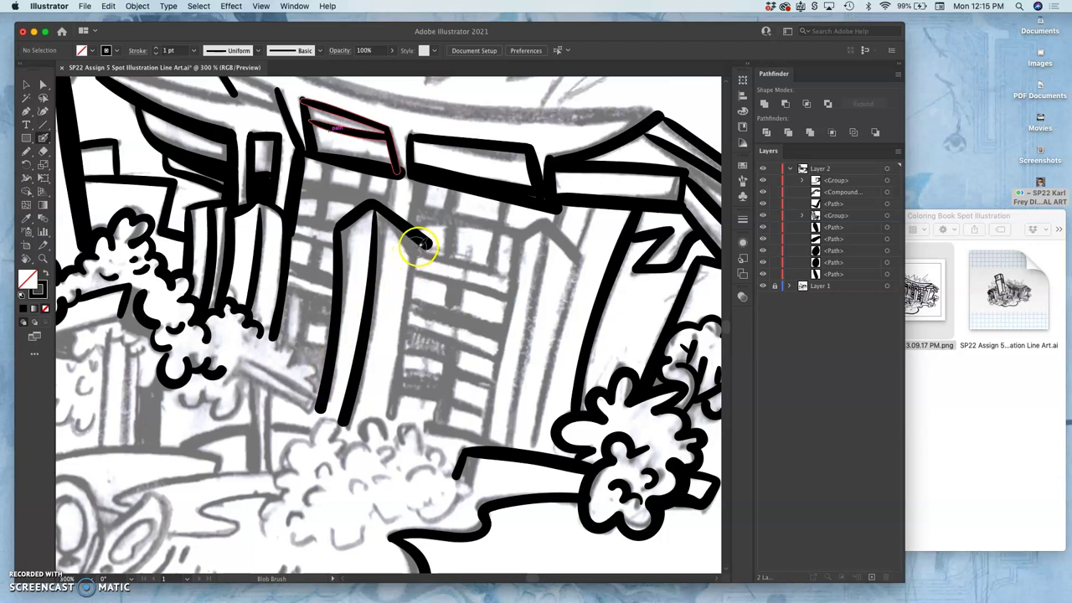
pyautogui.moveTo(418, 278); pyautogui.dragTo(384, 419)
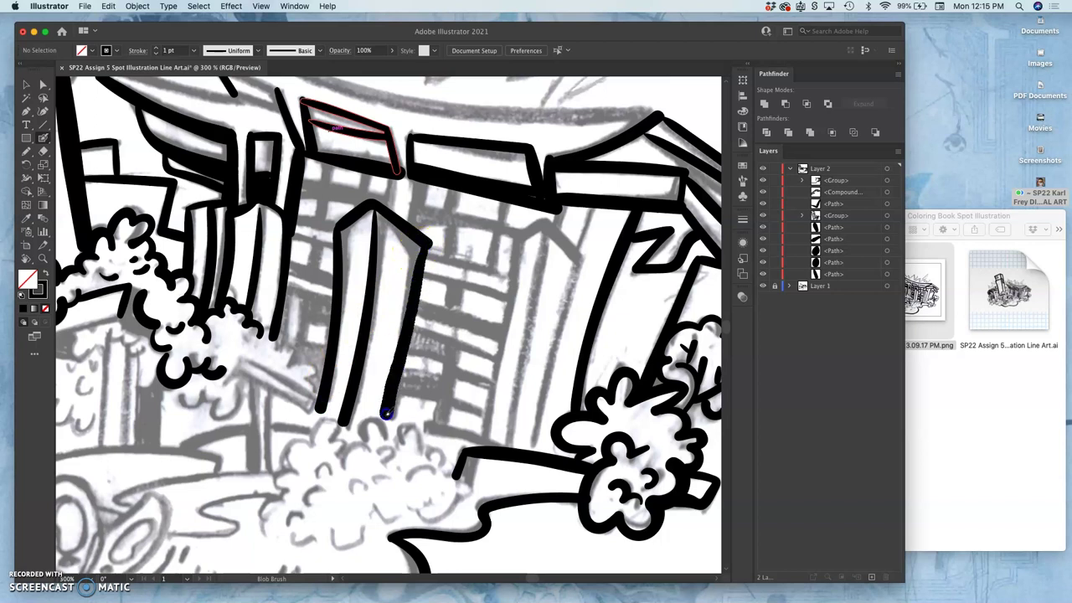
pyautogui.moveTo(429, 244); pyautogui.dragTo(425, 244)
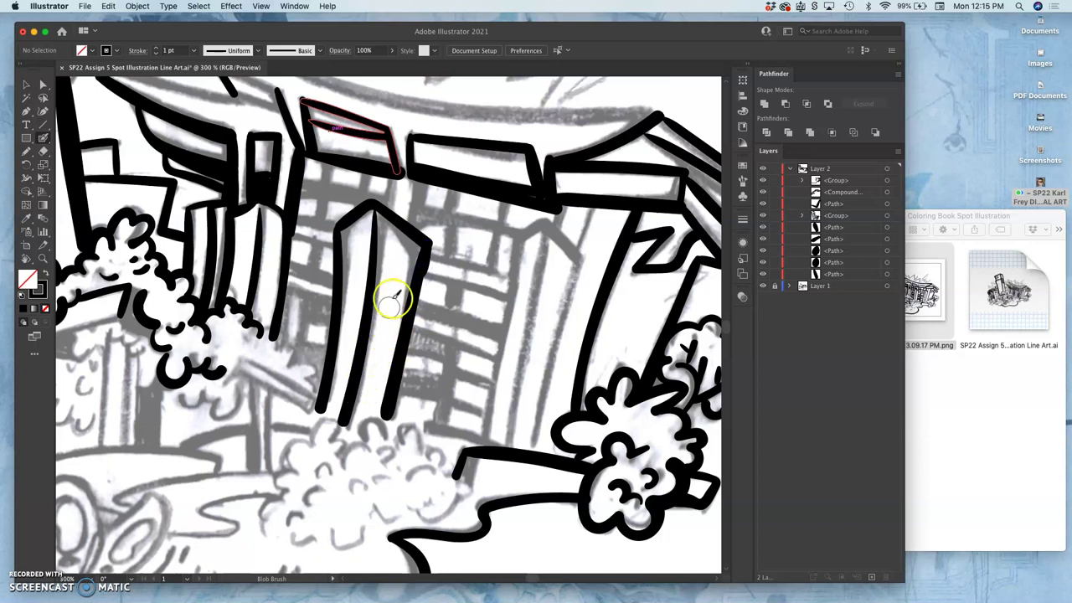
pyautogui.press('a')
pyautogui.hotkey('shift', 'b')
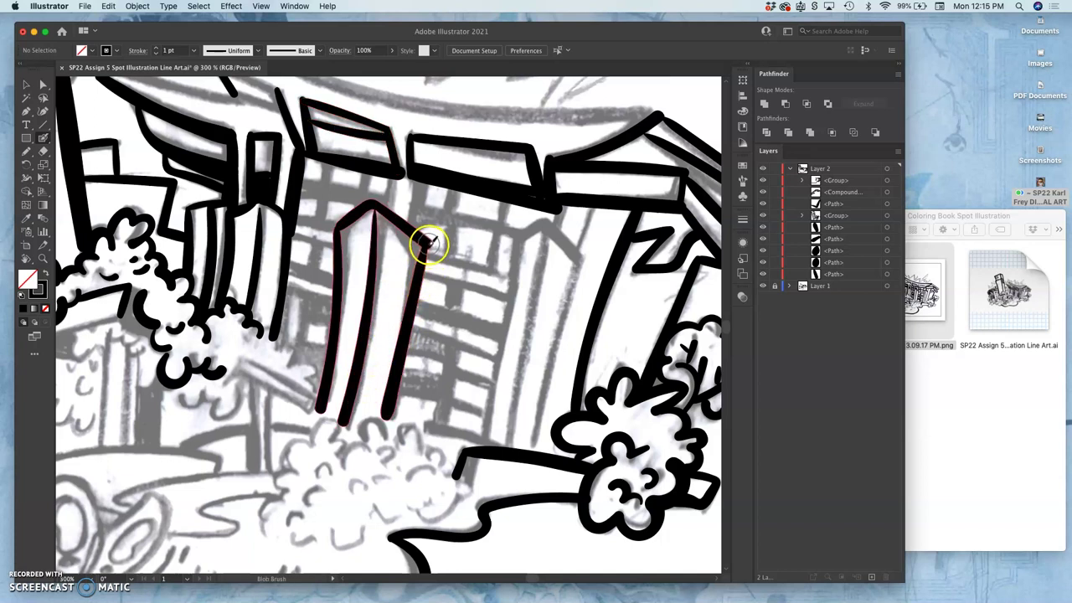
pyautogui.moveTo(429, 247); pyautogui.dragTo(411, 312)
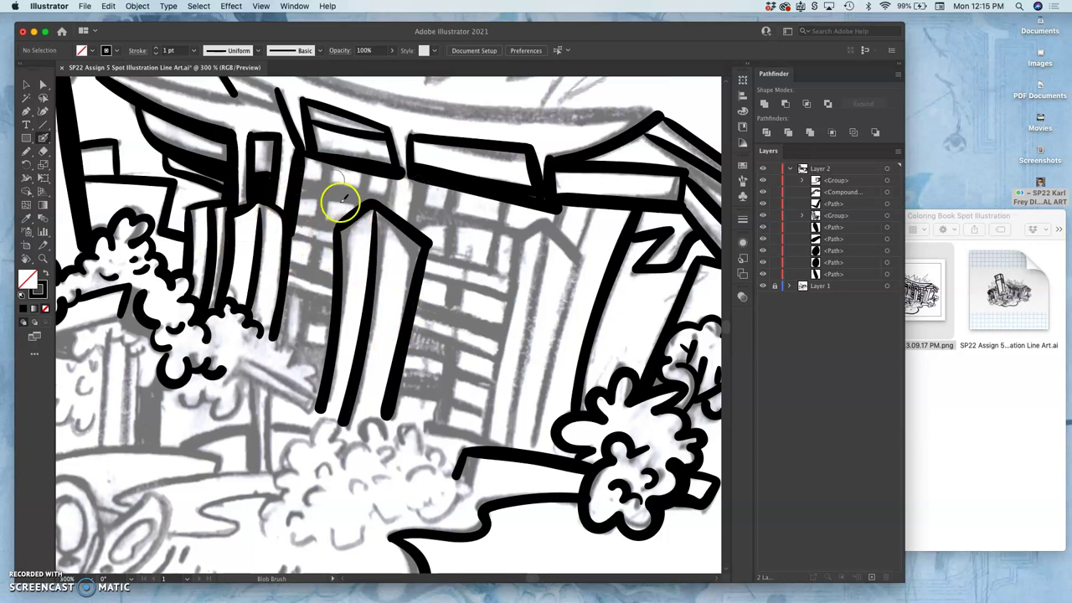
# Ink the horizontal window bars between the two pillars below the fascia panel and fill the dark pane near the bottom
pyautogui.moveTo(300, 176); pyautogui.dragTo(373, 190)
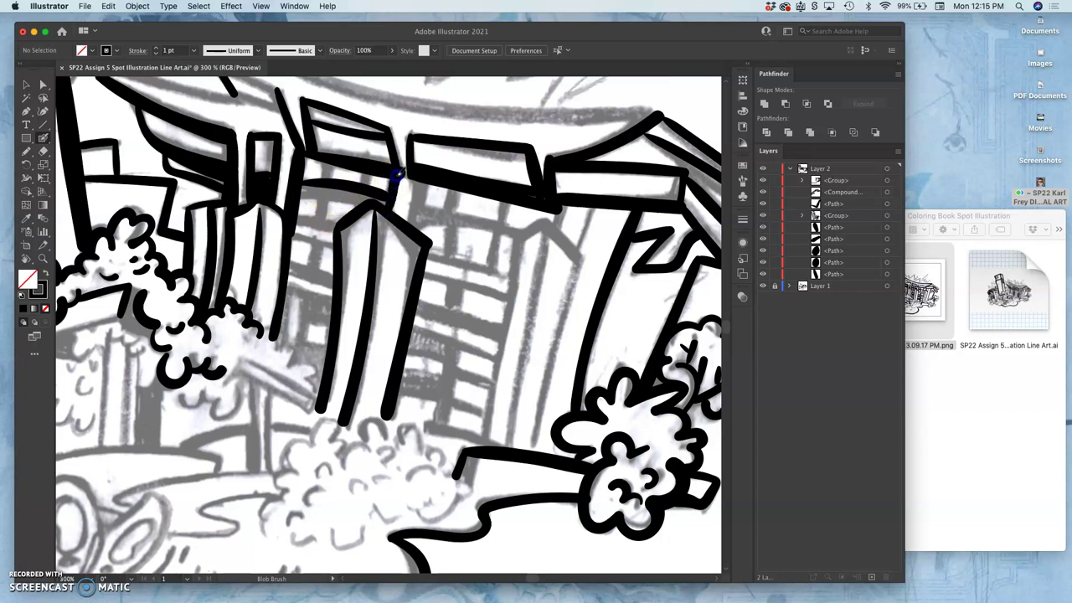
pyautogui.moveTo(397, 175); pyautogui.dragTo(401, 174)
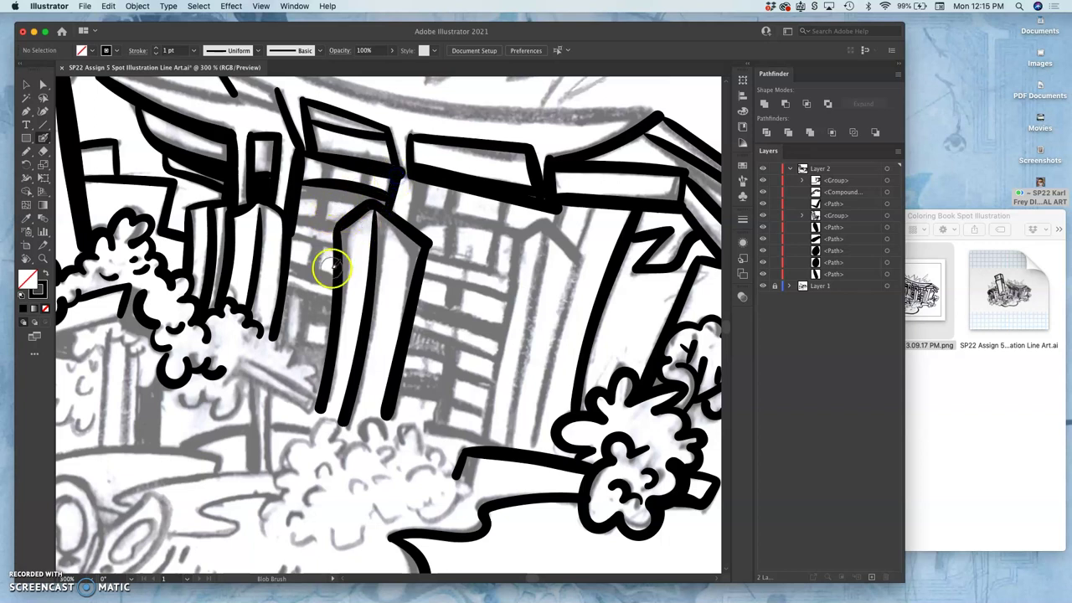
pyautogui.click(293, 238)
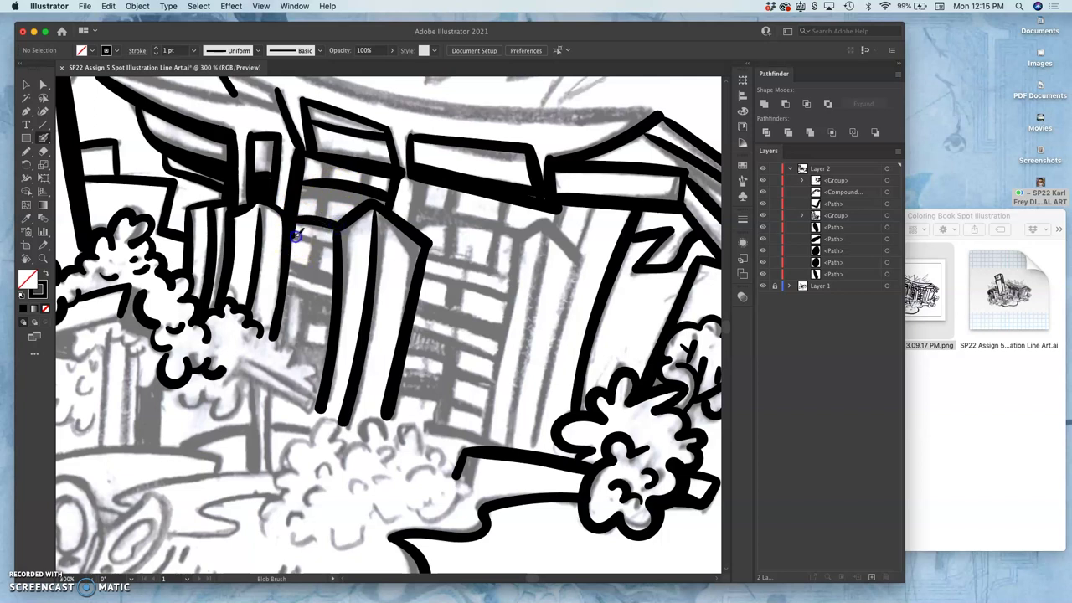
pyautogui.moveTo(332, 241)
pyautogui.mouseDown()
pyautogui.moveTo(300, 263)
pyautogui.moveTo(307, 250)
pyautogui.moveTo(287, 235)
pyautogui.moveTo(336, 249)
pyautogui.moveTo(309, 268)
pyautogui.moveTo(333, 277)
pyautogui.moveTo(299, 286)
pyautogui.moveTo(332, 298)
pyautogui.moveTo(307, 300)
pyautogui.moveTo(299, 353)
pyautogui.moveTo(324, 350)
pyautogui.moveTo(306, 318)
pyautogui.moveTo(330, 322)
pyautogui.moveTo(309, 299)
pyautogui.mouseUp()
pyautogui.press('super+z')
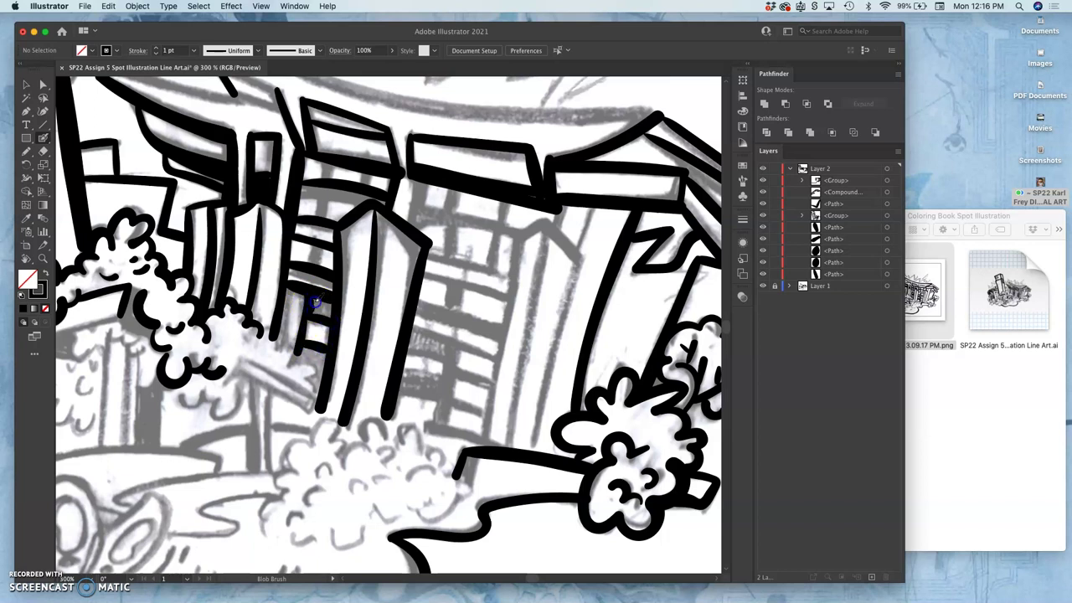
pyautogui.moveTo(331, 313); pyautogui.dragTo(329, 306)
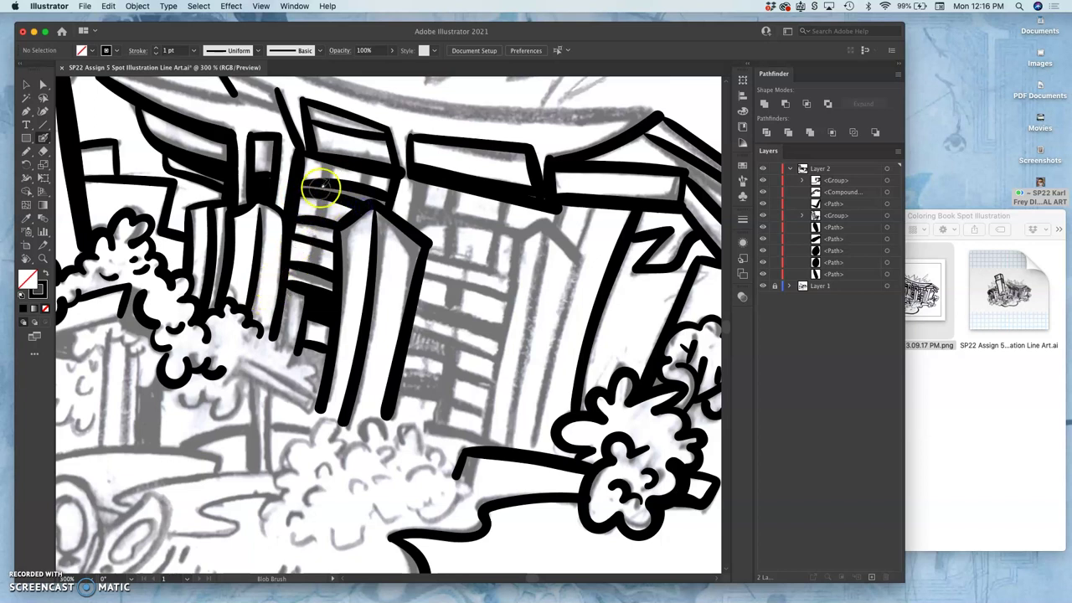
# Try to ink a short vertical divider in the top window band beneath the fascia panel with the Blob Brush
pyautogui.moveTo(328, 162); pyautogui.dragTo(329, 165)
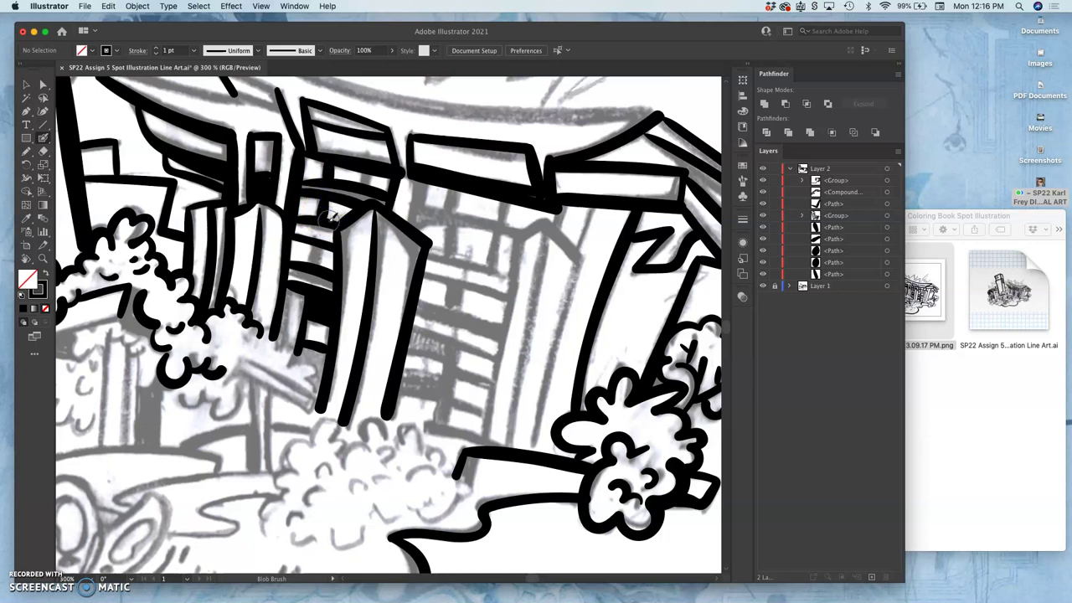
pyautogui.press('a')
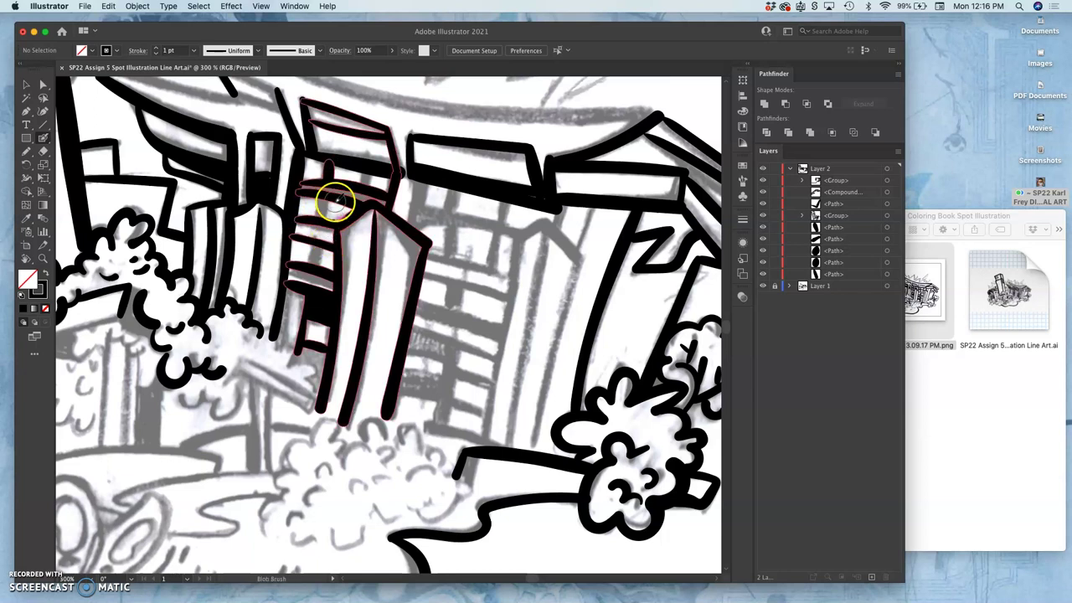
pyautogui.hotkey('shift', 'b')
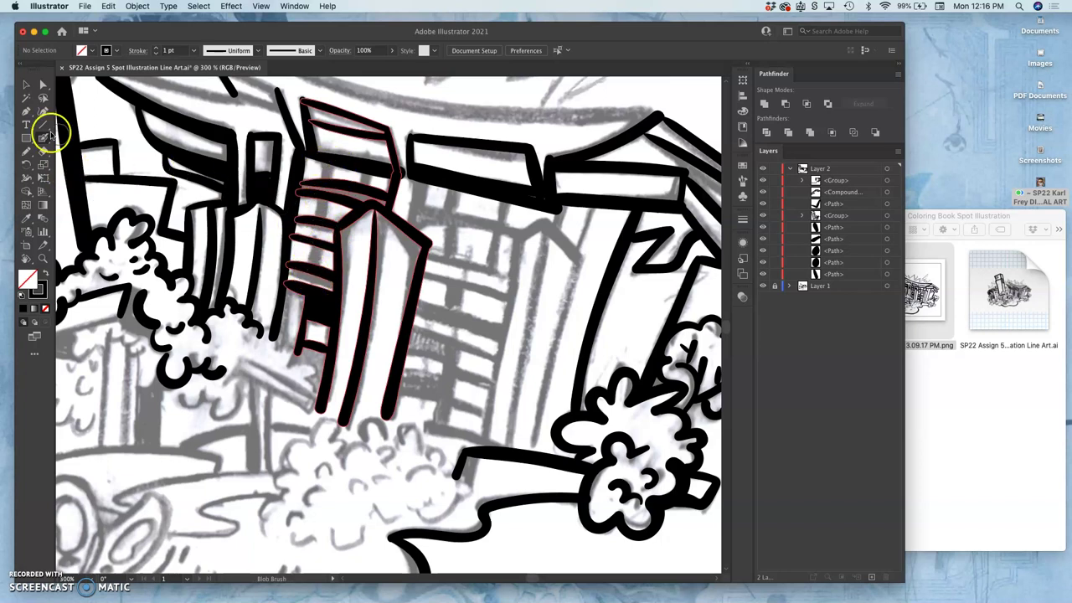
# Set the Blob Brush default size to 8 pt with a size variation of 0 pt
pyautogui.doubleClick(44, 138)
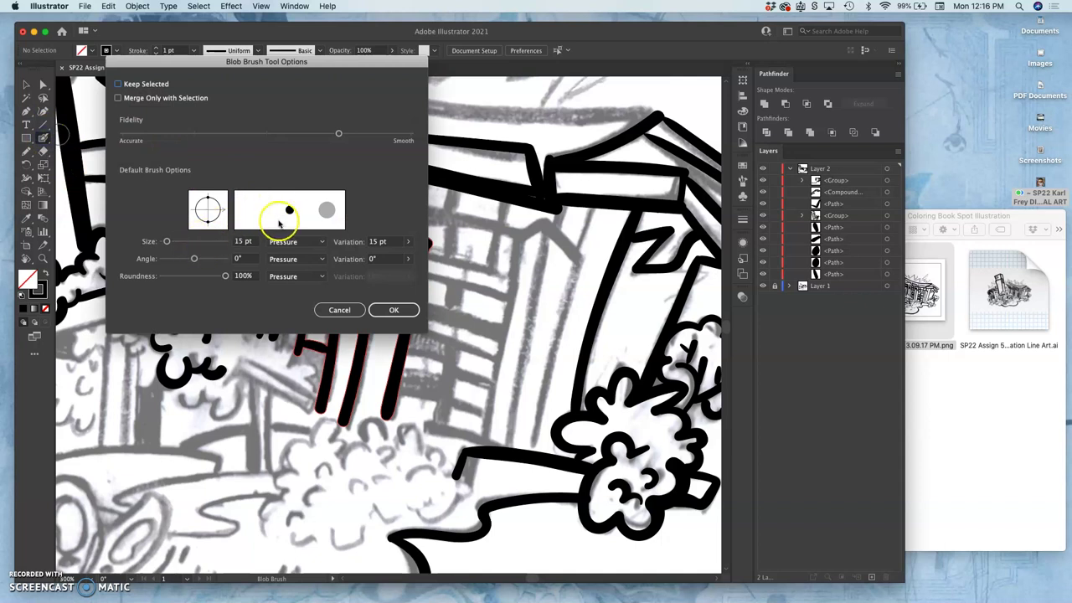
pyautogui.click(407, 242)
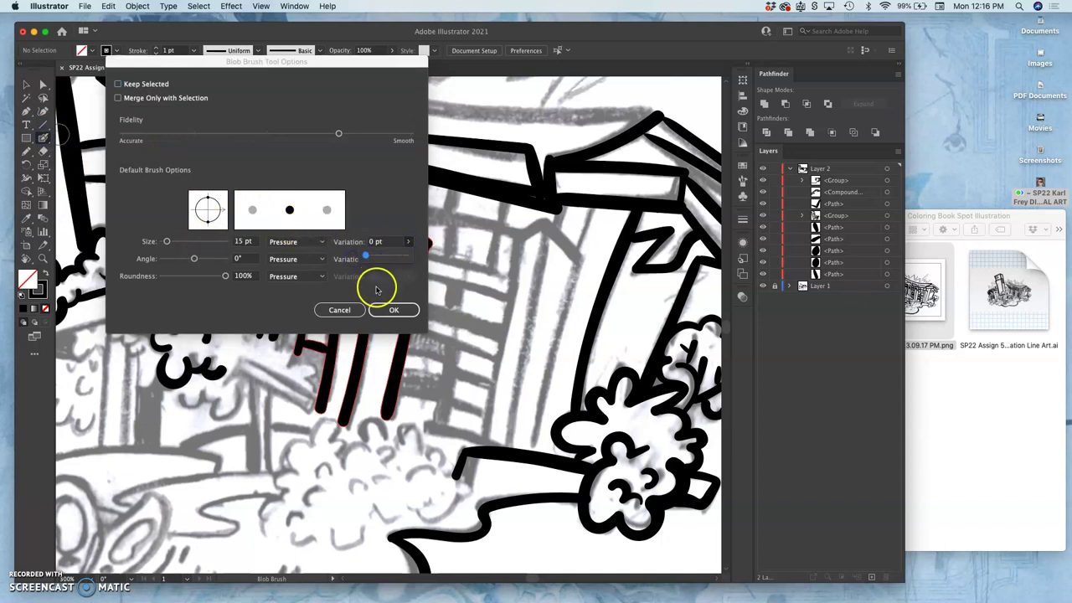
pyautogui.moveTo(167, 242); pyautogui.dragTo(168, 243)
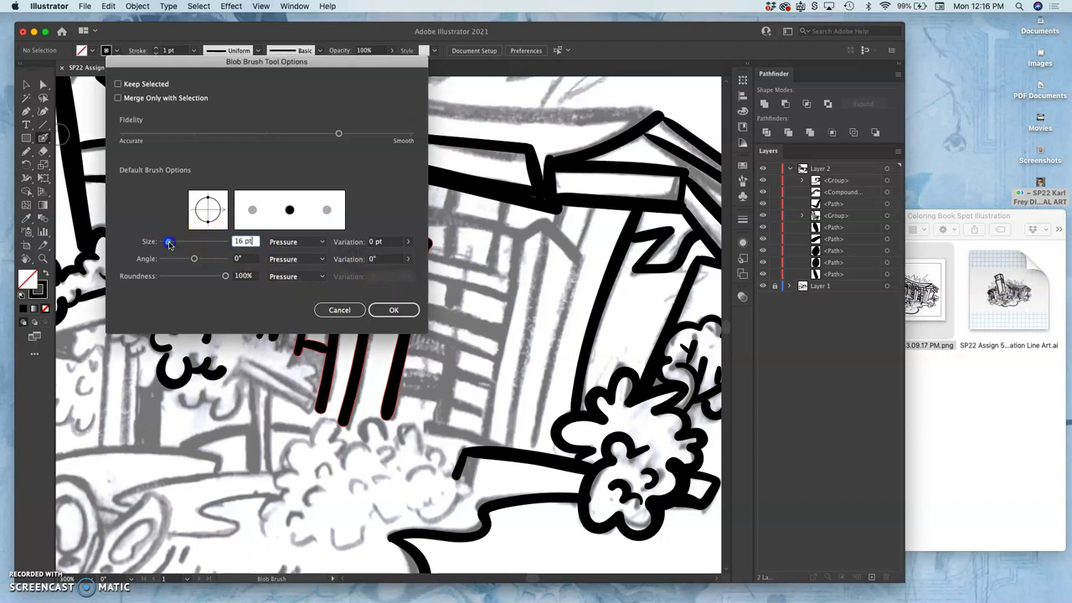
pyautogui.click(392, 309)
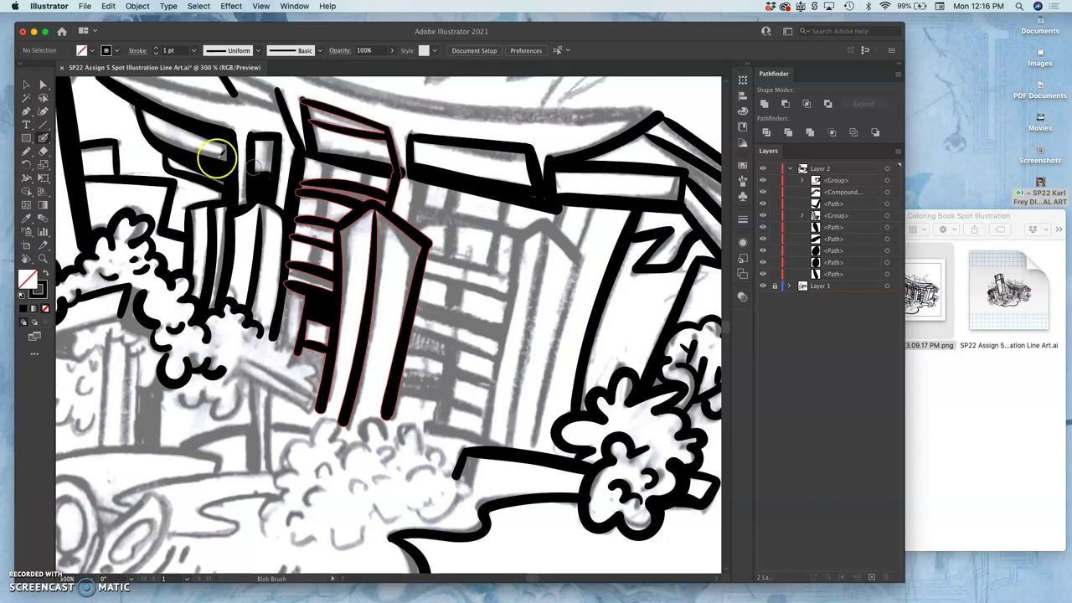
pyautogui.doubleClick(43, 139)
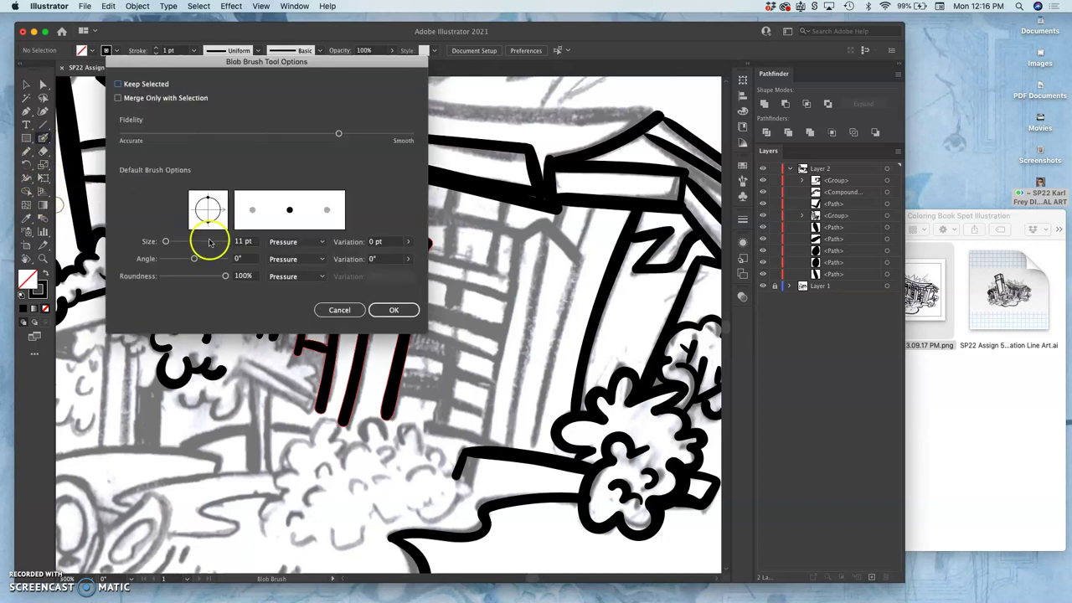
pyautogui.moveTo(208, 240); pyautogui.dragTo(166, 244)
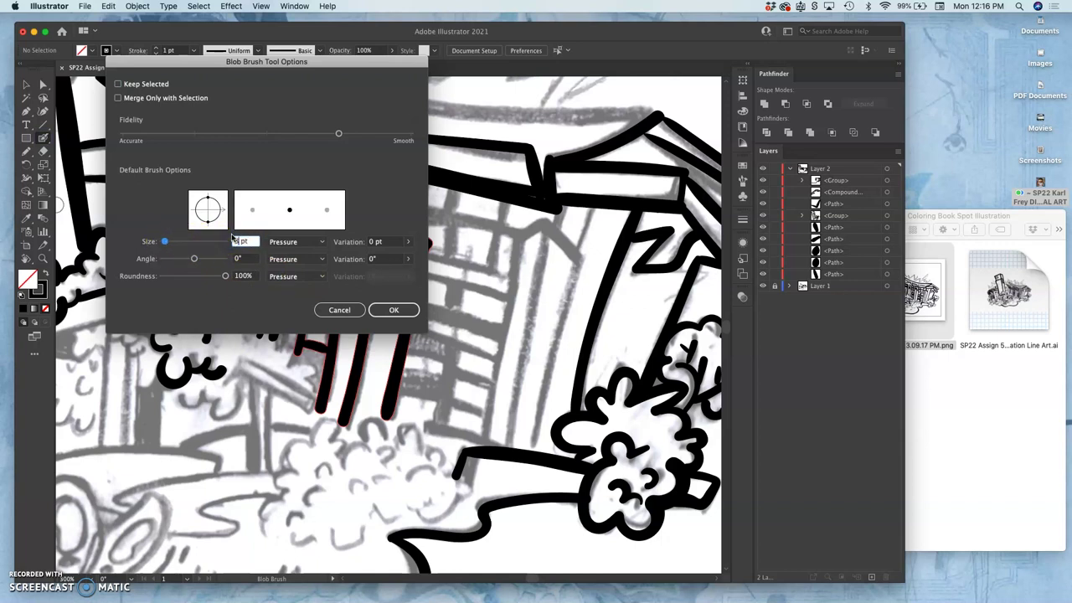
pyautogui.click(394, 309)
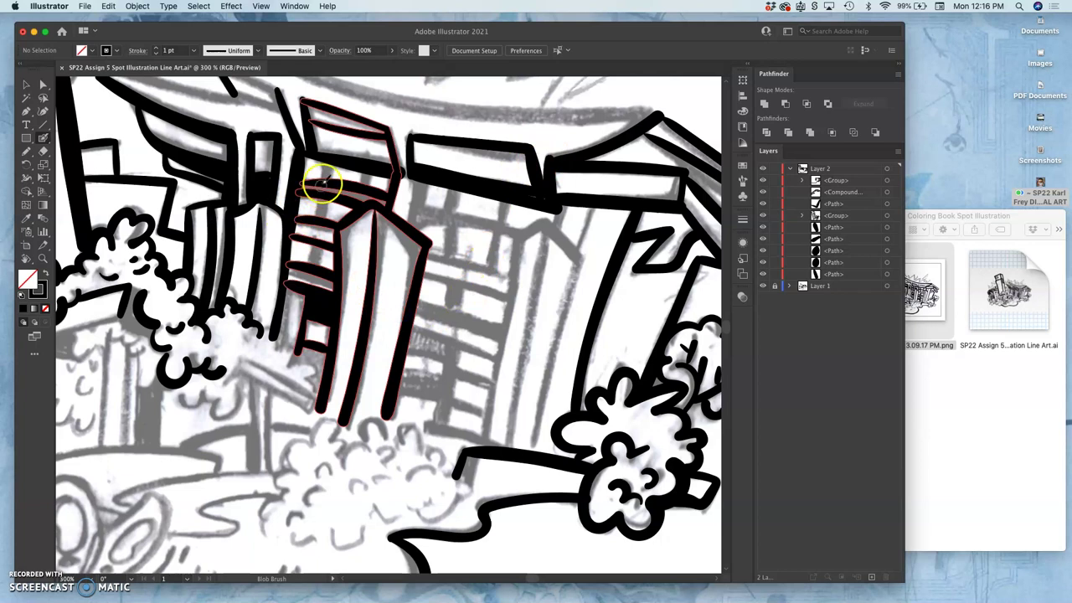
# Ink the vertical window dividers on both sides of the central pillar and the short stub beneath the corner fascia box
pyautogui.moveTo(322, 185)
pyautogui.mouseDown()
pyautogui.moveTo(327, 164)
pyautogui.moveTo(307, 240)
pyautogui.moveTo(318, 244)
pyautogui.mouseUp()
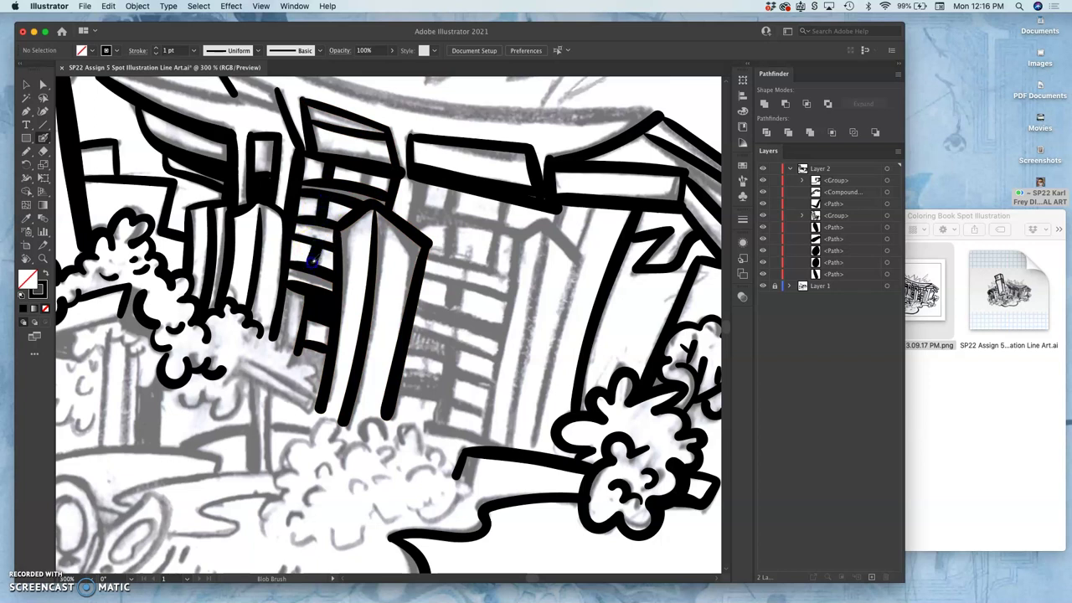
pyautogui.moveTo(363, 208); pyautogui.dragTo(370, 168)
pyautogui.moveTo(448, 251); pyautogui.dragTo(447, 257)
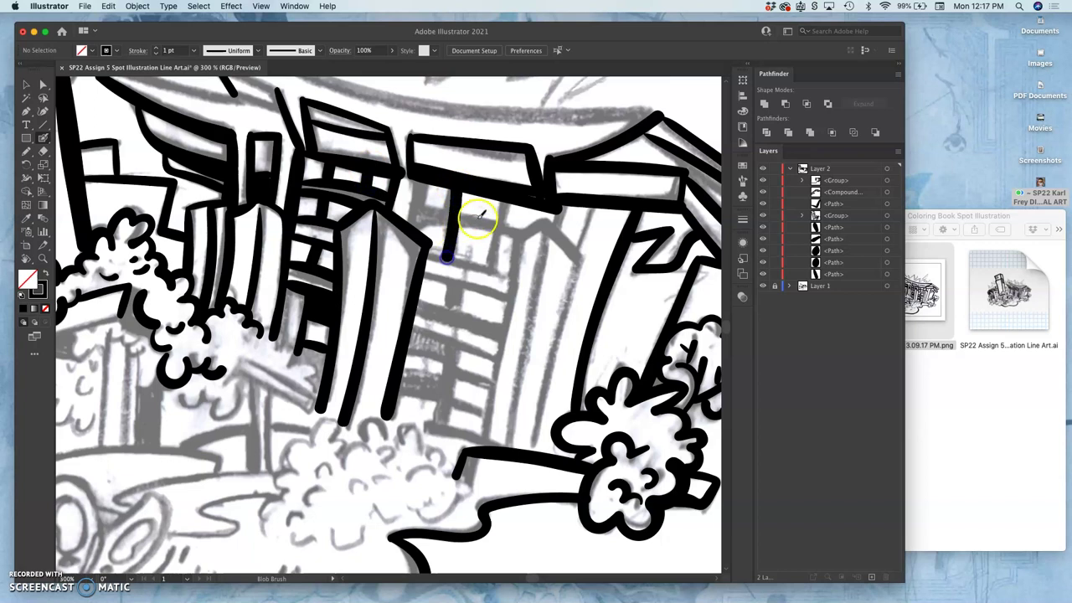
pyautogui.moveTo(505, 201); pyautogui.dragTo(502, 216)
pyautogui.moveTo(494, 261); pyautogui.dragTo(492, 267)
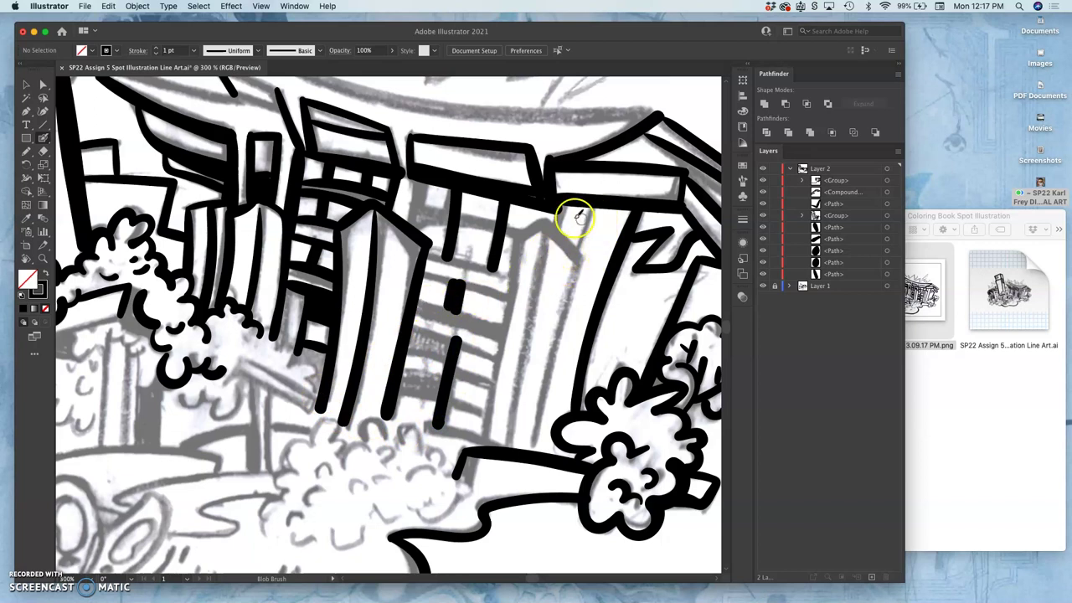
pyautogui.moveTo(562, 203); pyautogui.dragTo(564, 203)
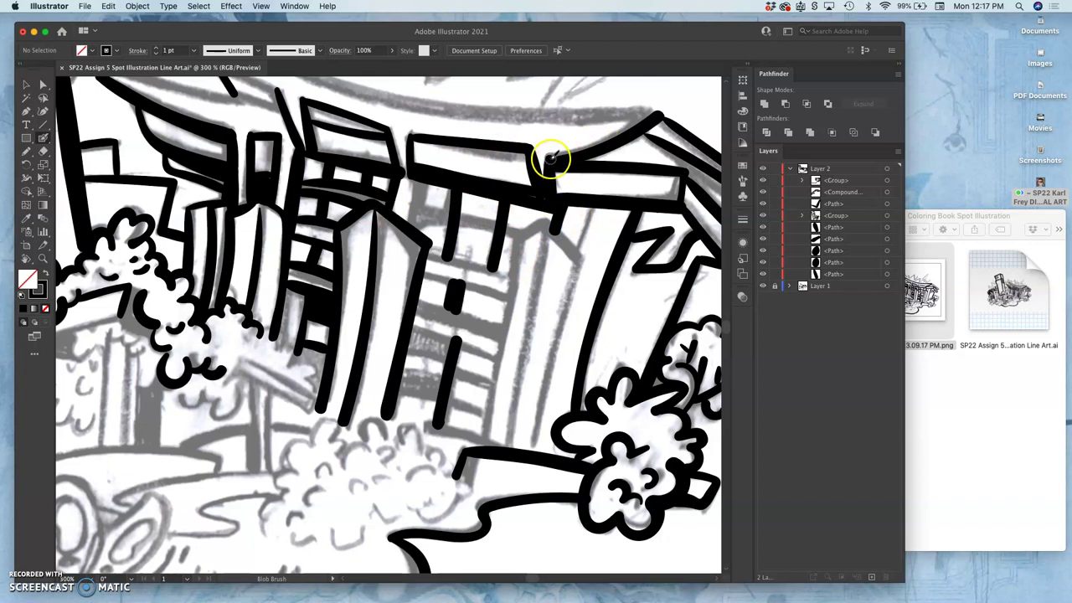
pyautogui.moveTo(551, 159); pyautogui.dragTo(550, 160)
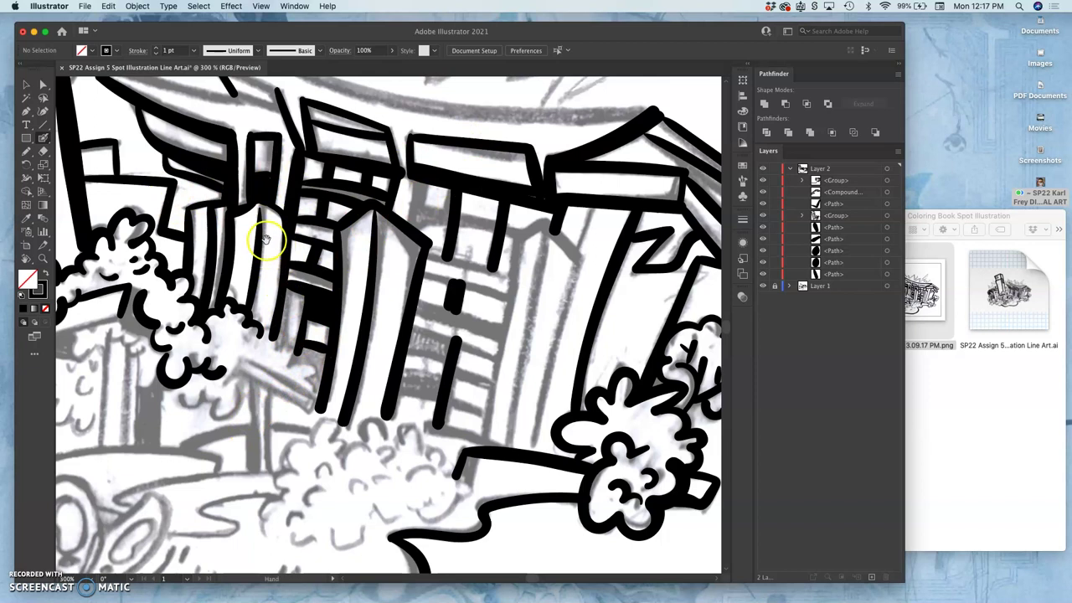
# Ink the upper edge of the long pointed eave from its tip to the post beside the first fascia panel
pyautogui.moveTo(263, 239); pyautogui.dragTo(344, 366)
pyautogui.moveTo(194, 226)
pyautogui.mouseDown()
pyautogui.moveTo(172, 187)
pyautogui.moveTo(172, 201)
pyautogui.mouseUp()
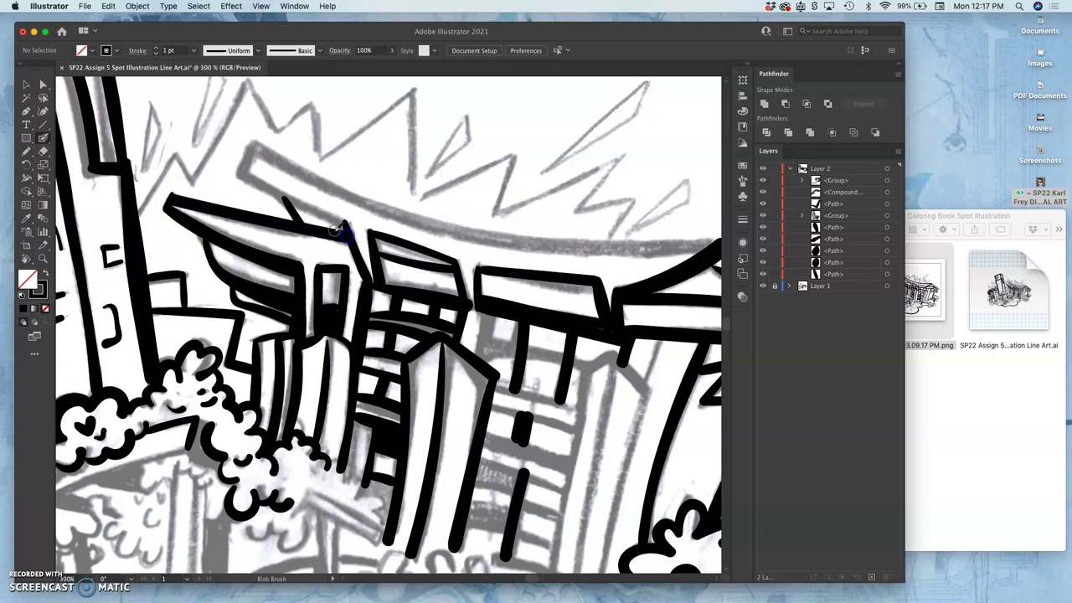
pyautogui.click(252, 144)
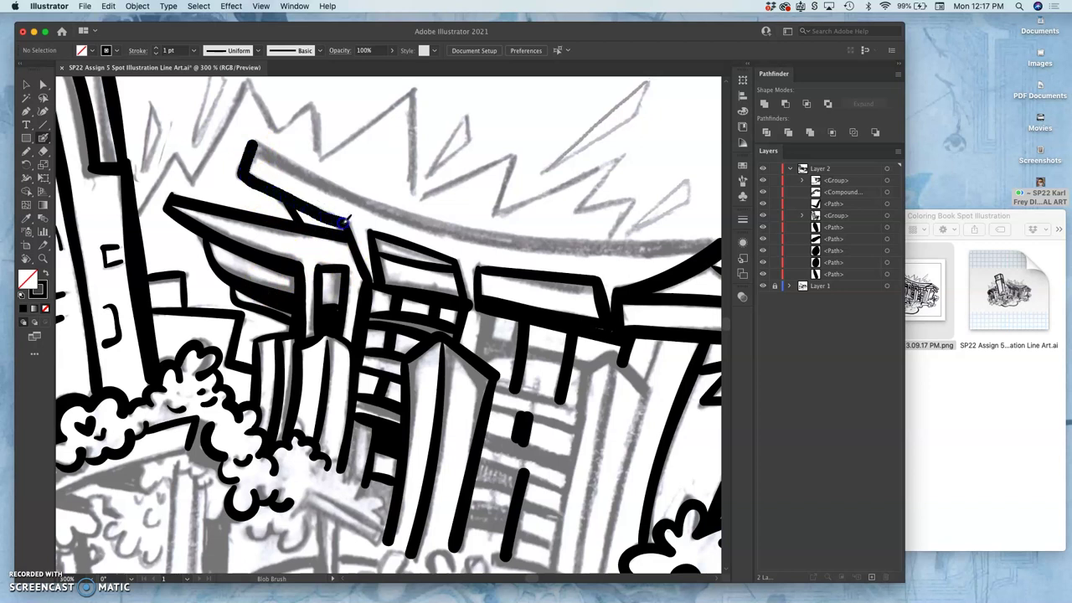
pyautogui.moveTo(350, 234); pyautogui.dragTo(352, 236)
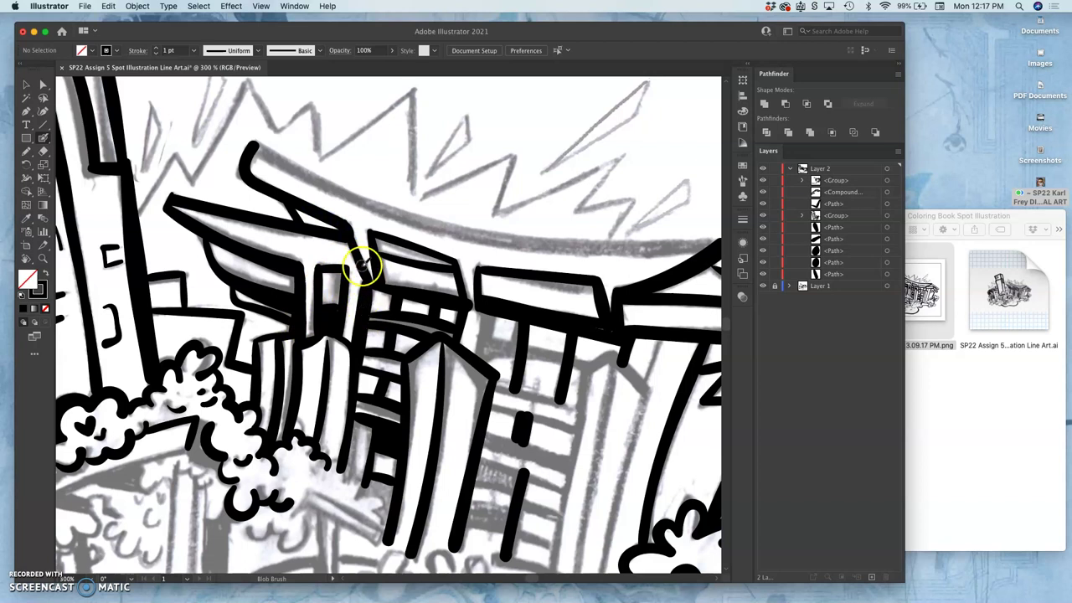
pyautogui.press('super+z')
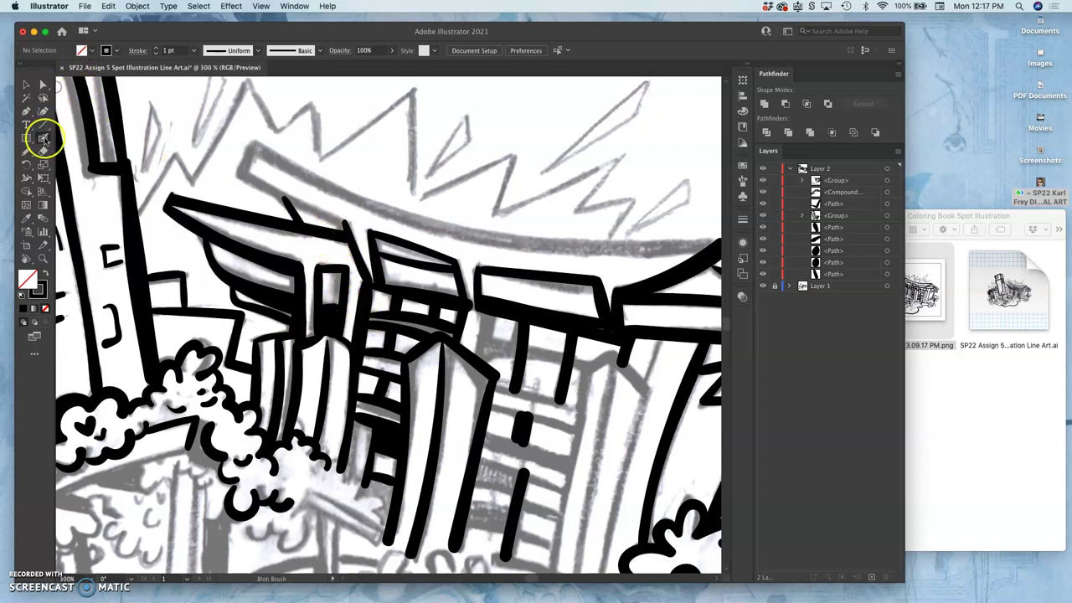
# Reduce the Blob Brush default size to 6 pt
pyautogui.doubleClick(44, 139)
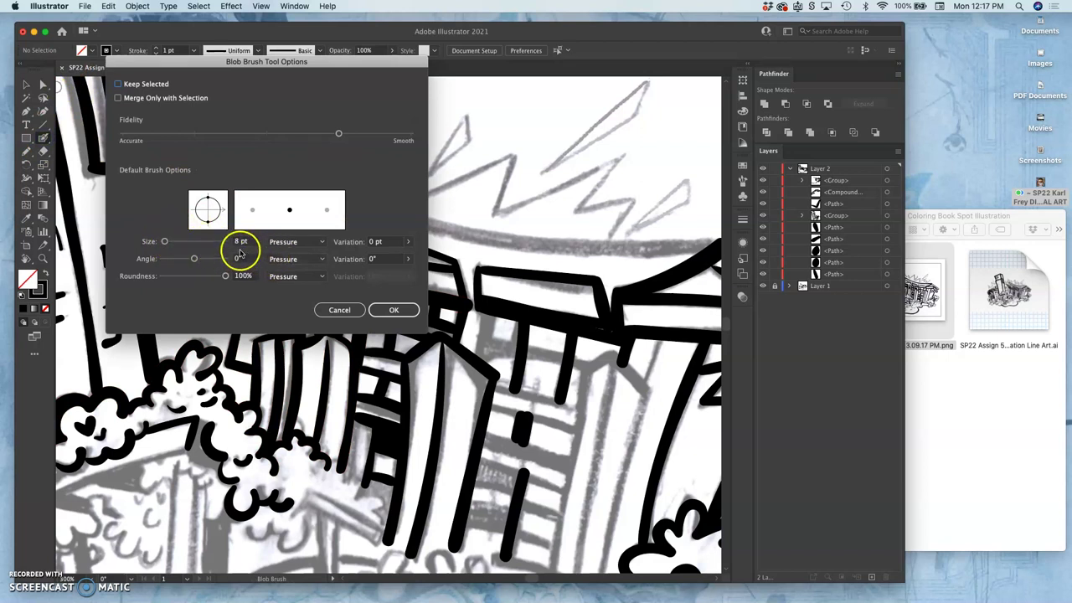
pyautogui.click(165, 242)
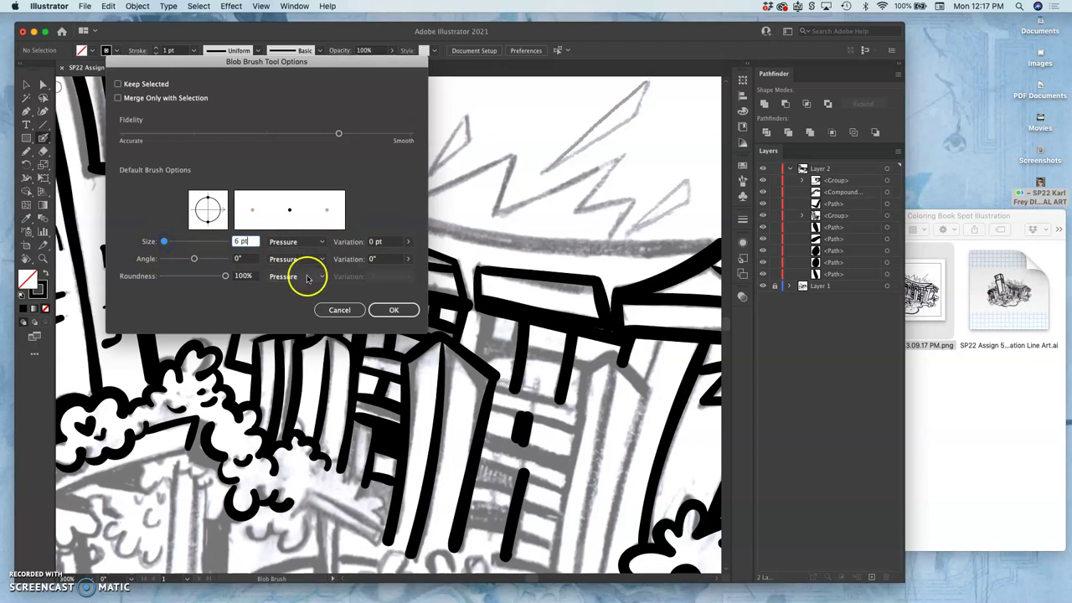
pyautogui.click(393, 309)
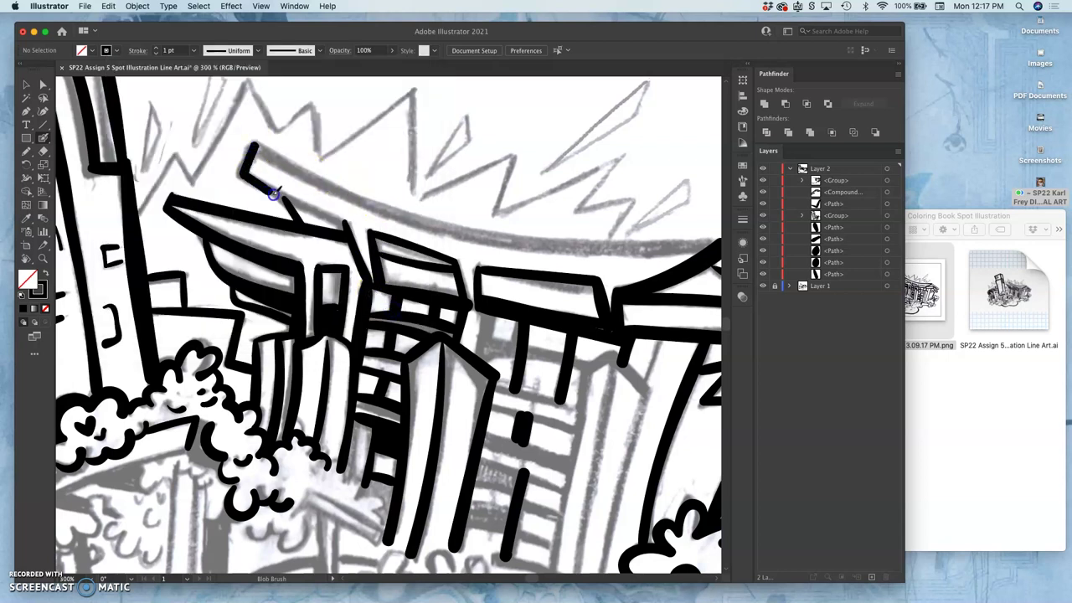
pyautogui.moveTo(337, 226); pyautogui.dragTo(327, 233)
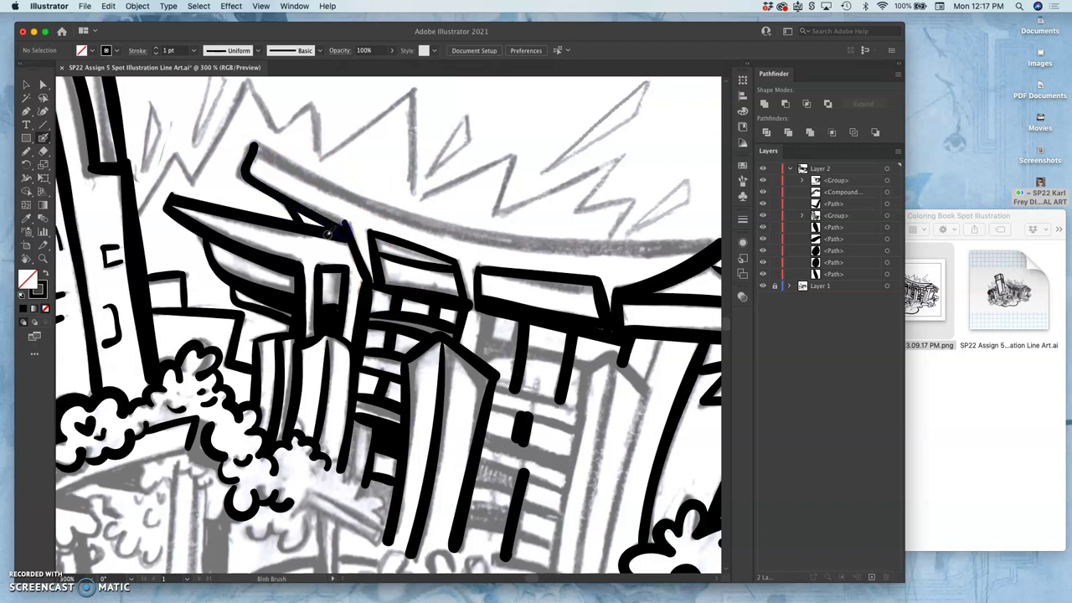
pyautogui.press('super+z')
pyautogui.moveTo(255, 145); pyautogui.dragTo(252, 155)
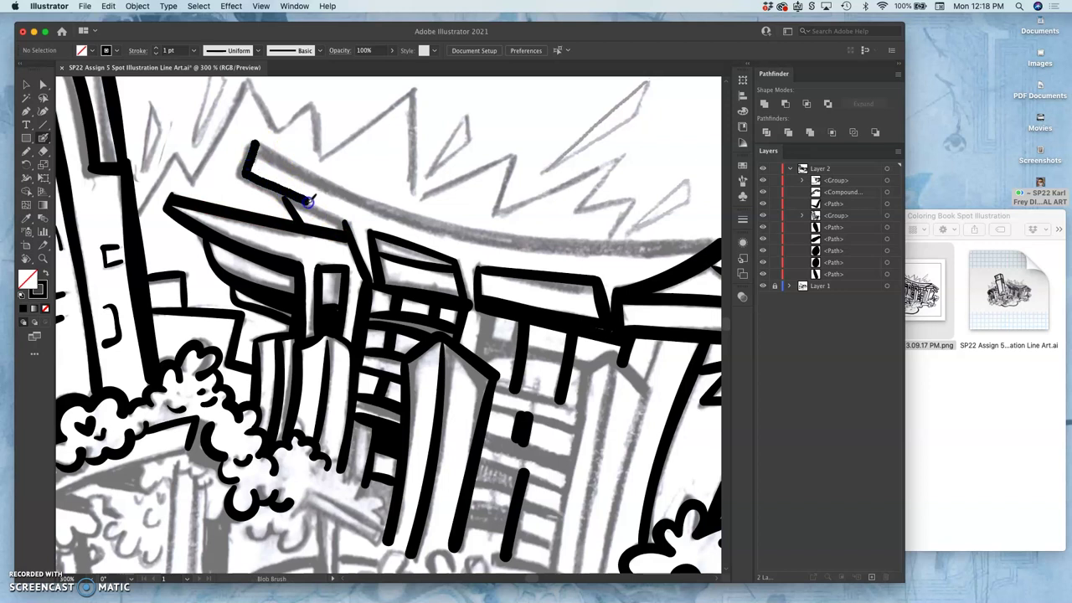
pyautogui.press('super+z')
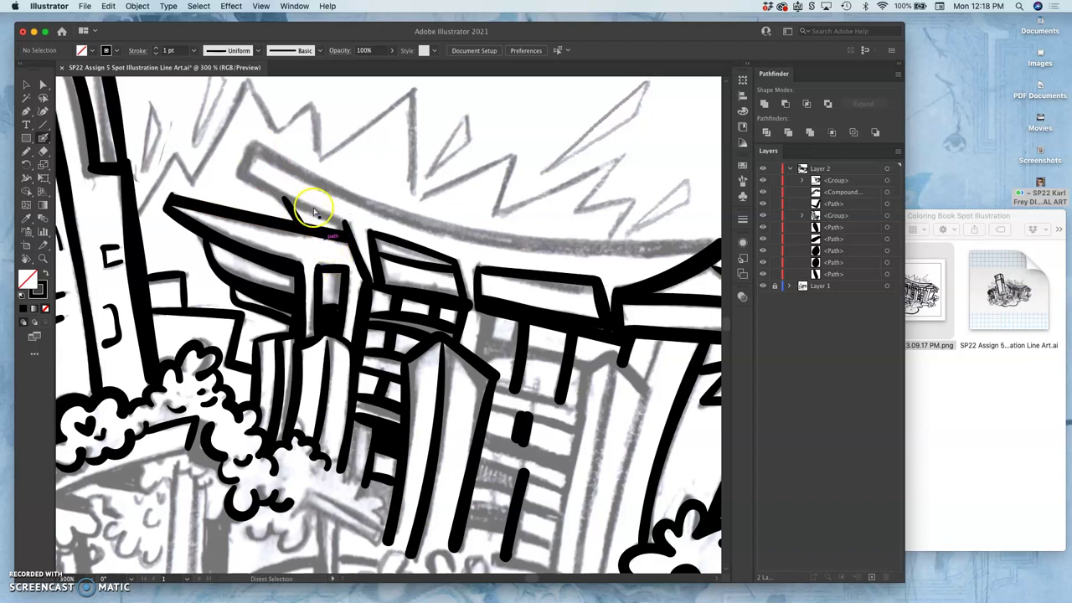
pyautogui.moveTo(262, 148); pyautogui.dragTo(253, 147)
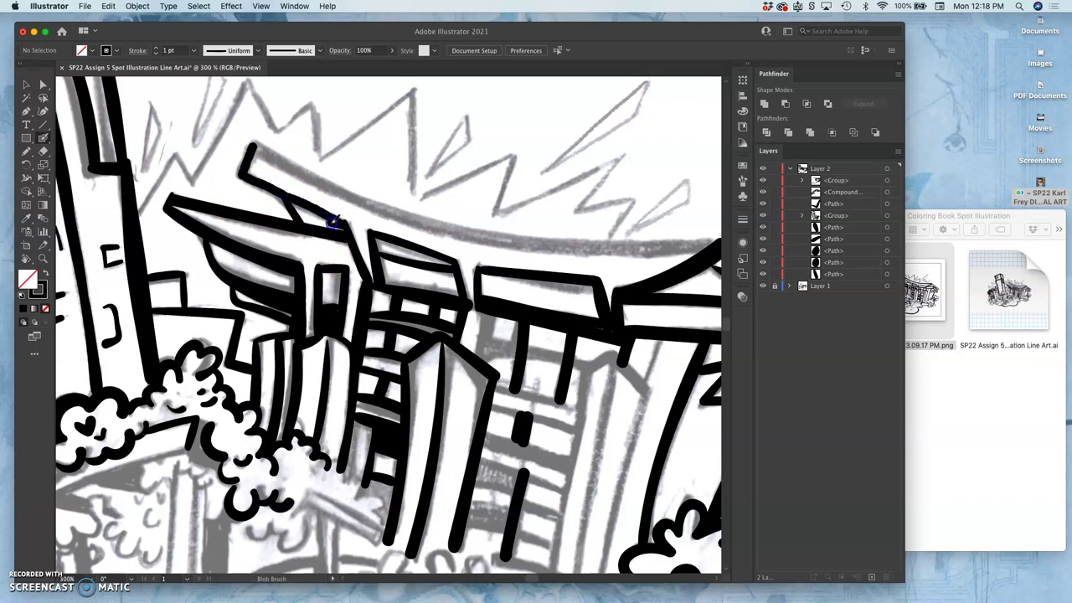
pyautogui.press('super+z')
pyautogui.moveTo(255, 144); pyautogui.dragTo(249, 162)
pyautogui.moveTo(349, 231); pyautogui.dragTo(354, 245)
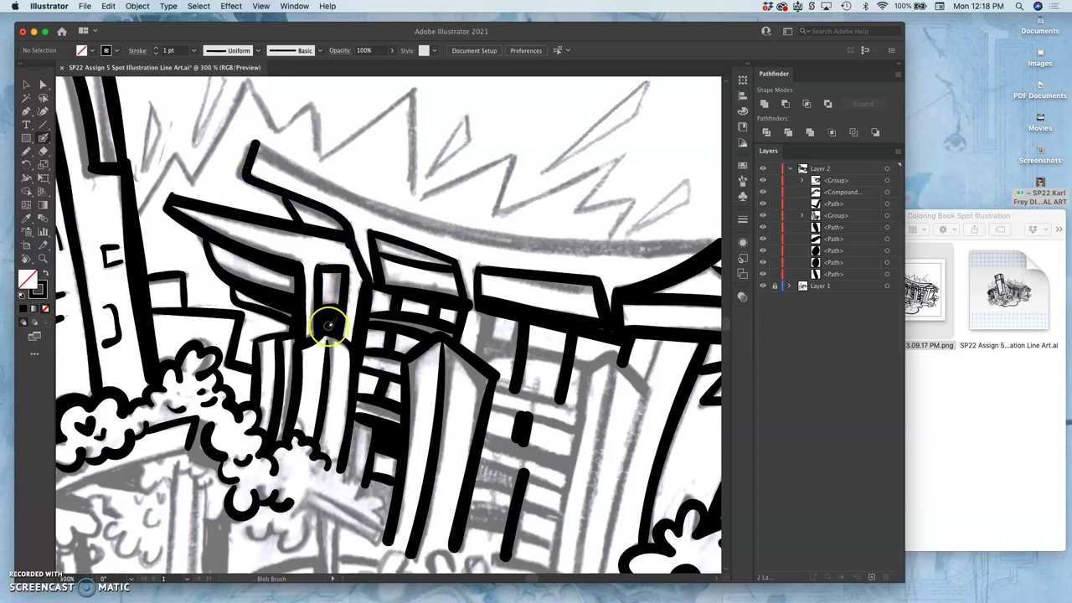
pyautogui.press('super+z')
# Ink the slanted end of the upper roof and its underside down to the post beside the first fascia panel
pyautogui.moveTo(255, 144); pyautogui.dragTo(244, 171)
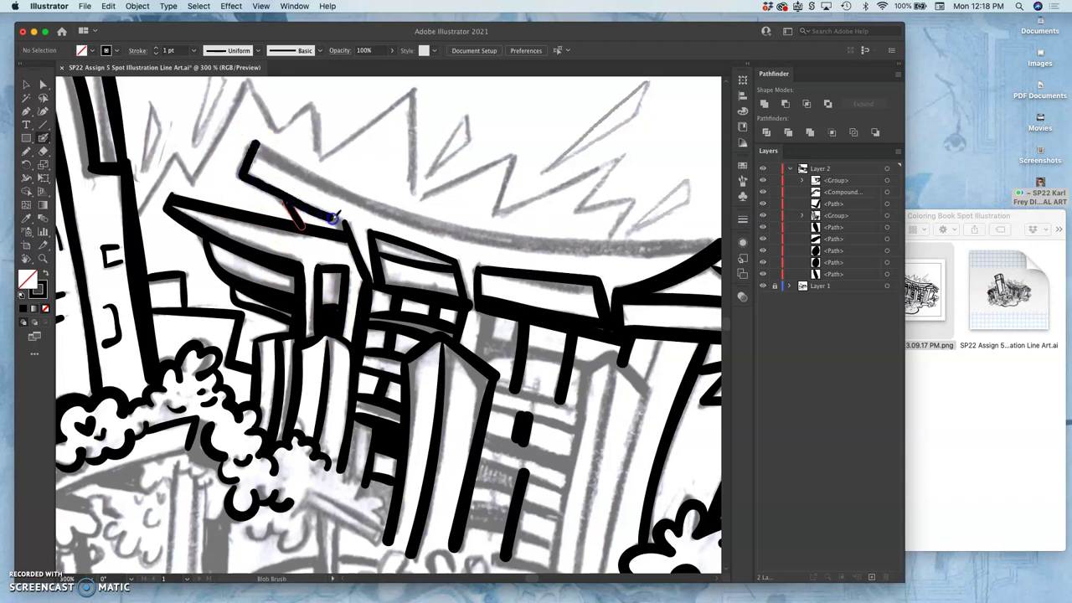
pyautogui.moveTo(347, 224); pyautogui.dragTo(347, 224)
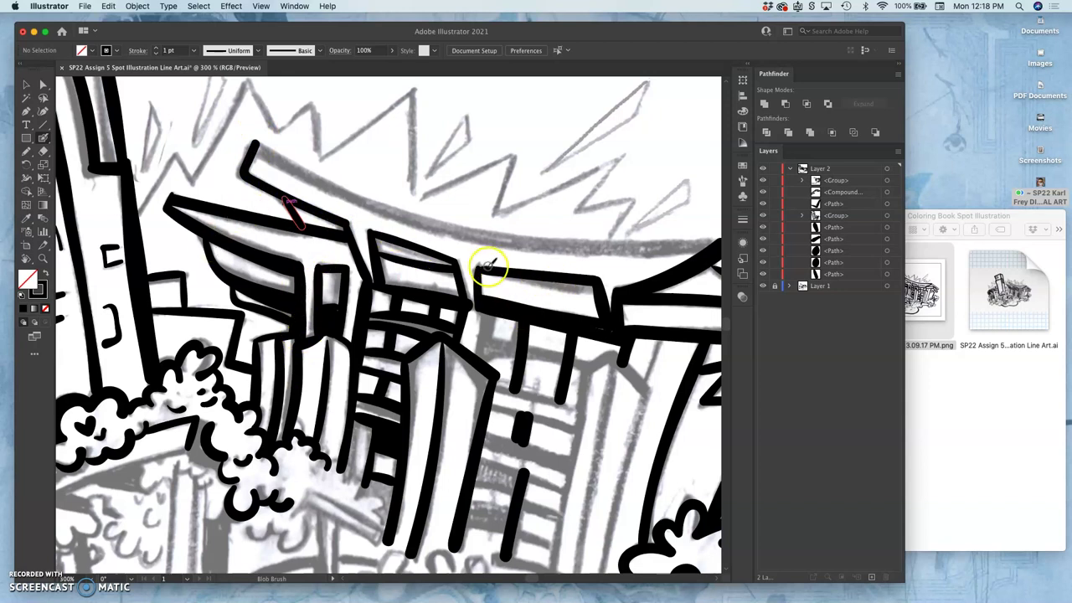
# Ink the dark left edge and the upper horizontal bars of the window grid beneath the middle fascia panel
pyautogui.moveTo(455, 243); pyautogui.dragTo(244, 130)
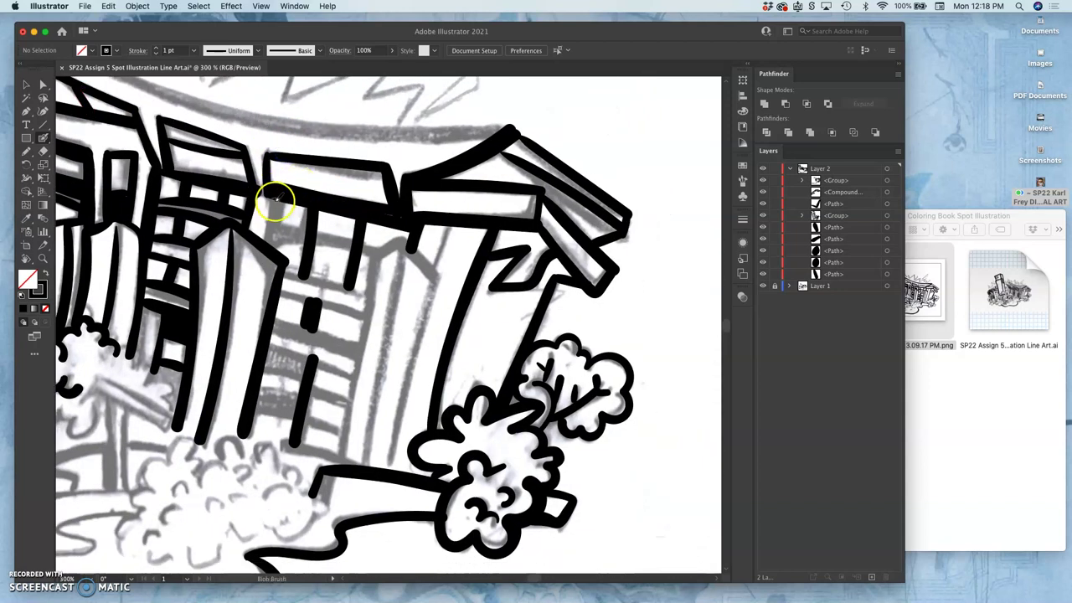
pyautogui.moveTo(275, 198); pyautogui.dragTo(270, 239)
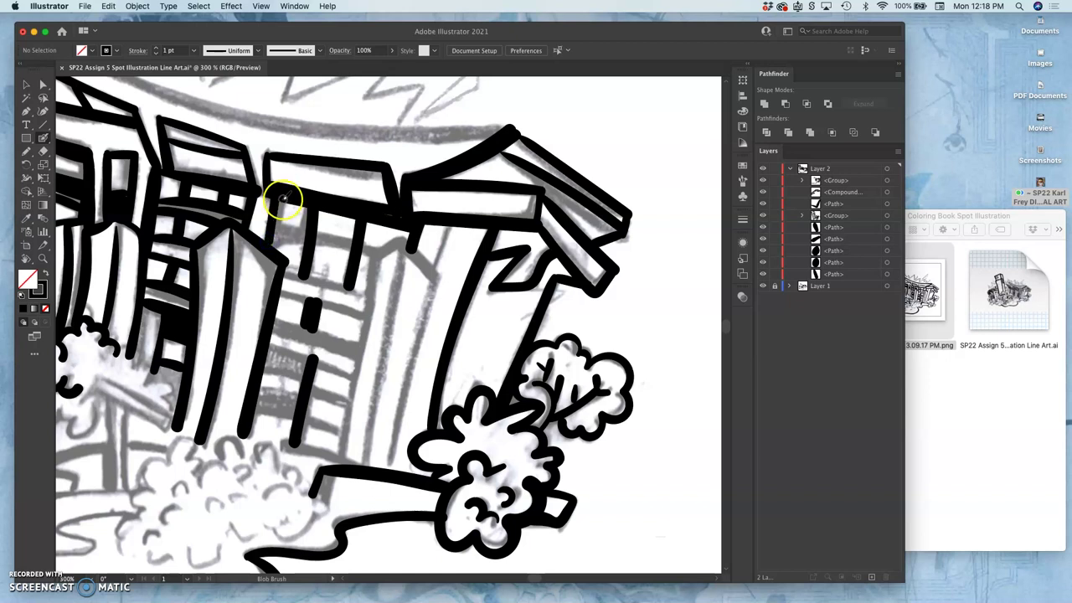
pyautogui.moveTo(284, 198)
pyautogui.mouseDown()
pyautogui.moveTo(275, 248)
pyautogui.moveTo(280, 233)
pyautogui.moveTo(381, 249)
pyautogui.mouseUp()
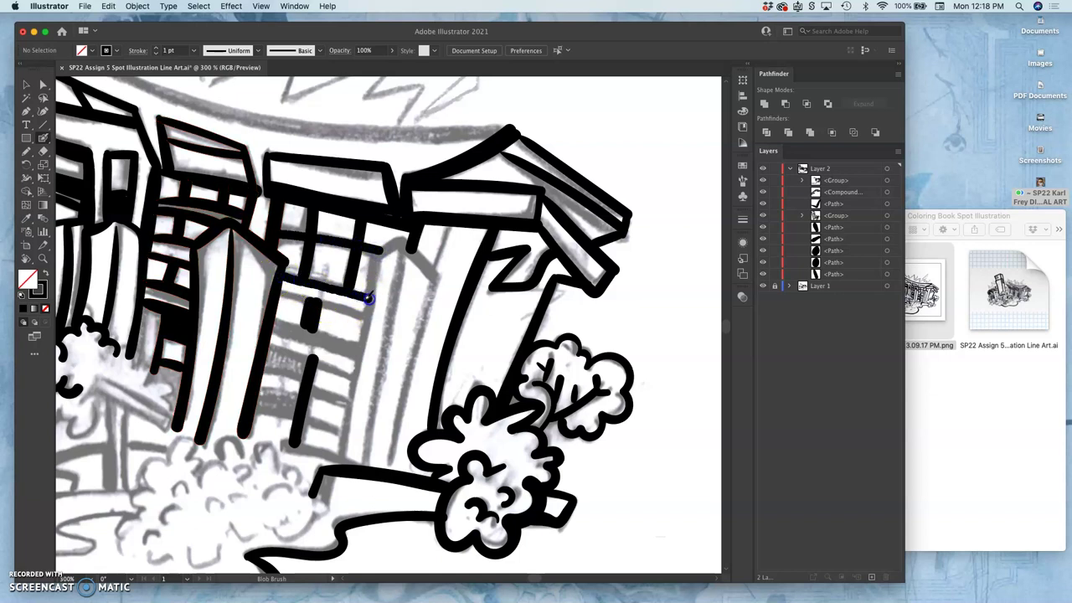
pyautogui.moveTo(368, 297)
pyautogui.mouseDown()
pyautogui.moveTo(288, 315)
pyautogui.moveTo(274, 302)
pyautogui.moveTo(366, 314)
pyautogui.mouseUp()
pyautogui.moveTo(279, 295); pyautogui.dragTo(290, 295)
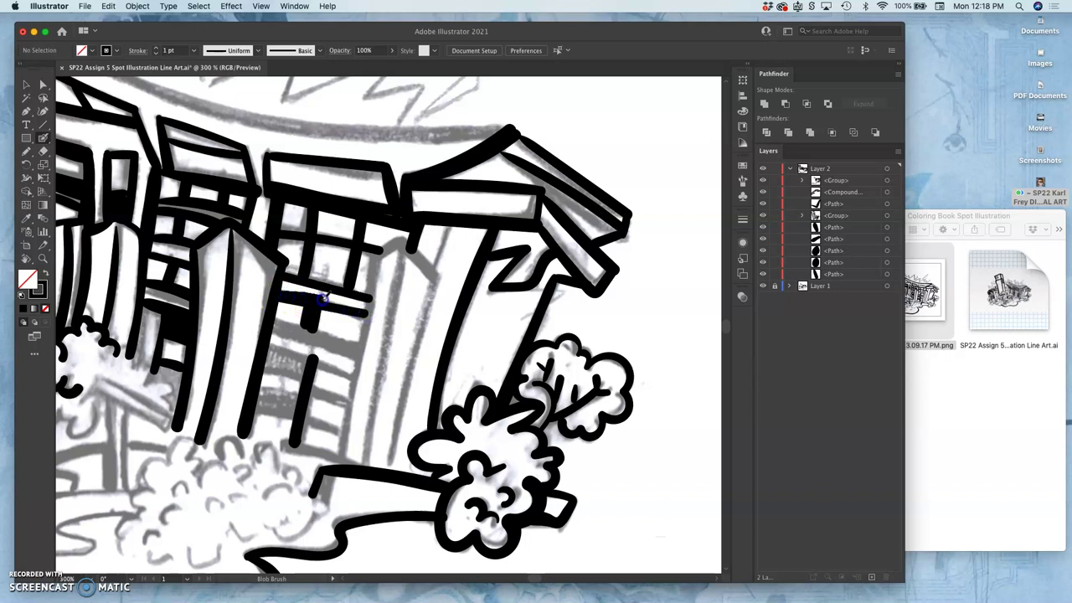
pyautogui.moveTo(365, 309); pyautogui.dragTo(366, 310)
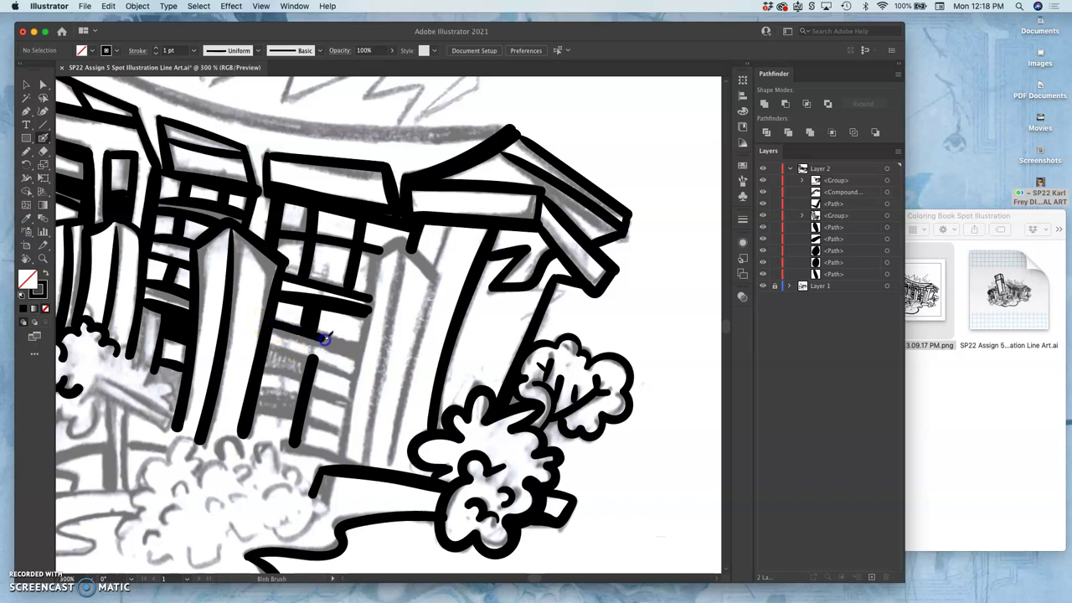
# Ink the lower horizontal bars of the window grid beside the central pillar and fill its dark pane
pyautogui.moveTo(350, 346); pyautogui.dragTo(352, 347)
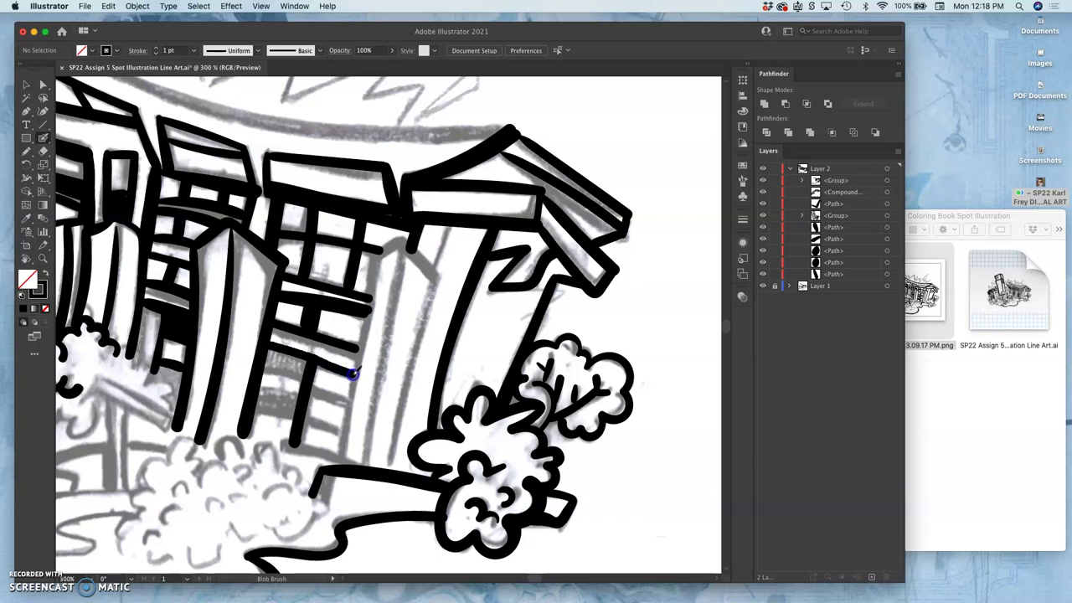
pyautogui.moveTo(353, 374); pyautogui.dragTo(354, 374)
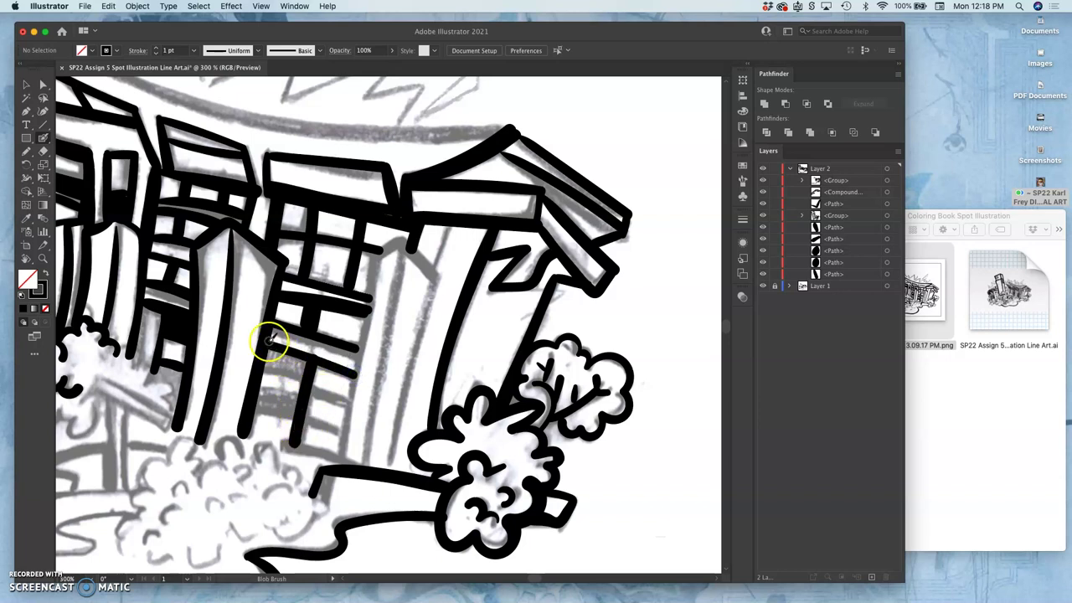
pyautogui.moveTo(269, 340); pyautogui.dragTo(270, 340)
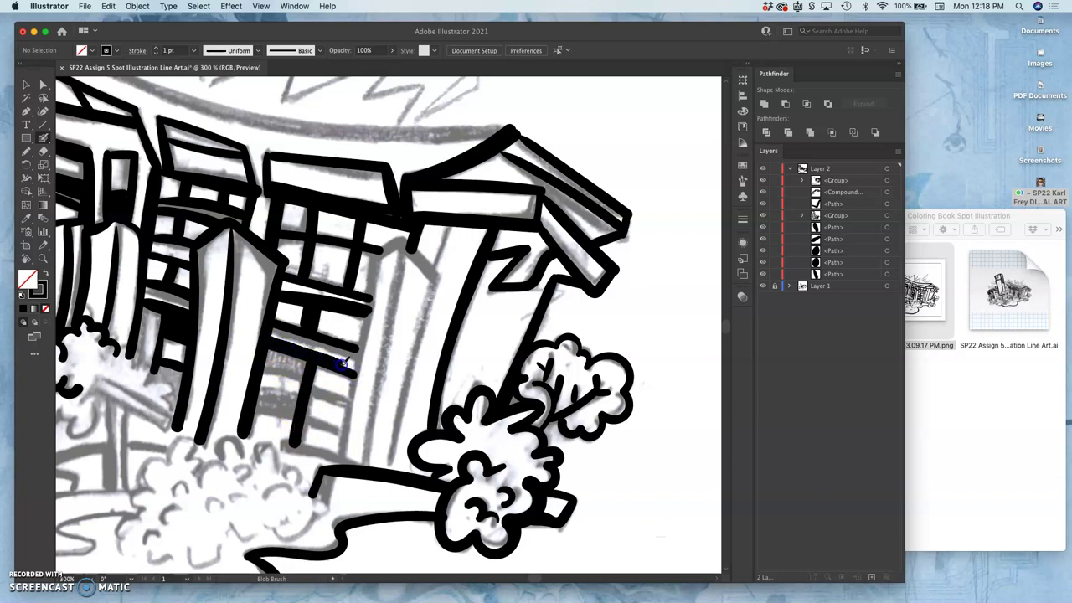
pyautogui.moveTo(356, 371); pyautogui.dragTo(357, 371)
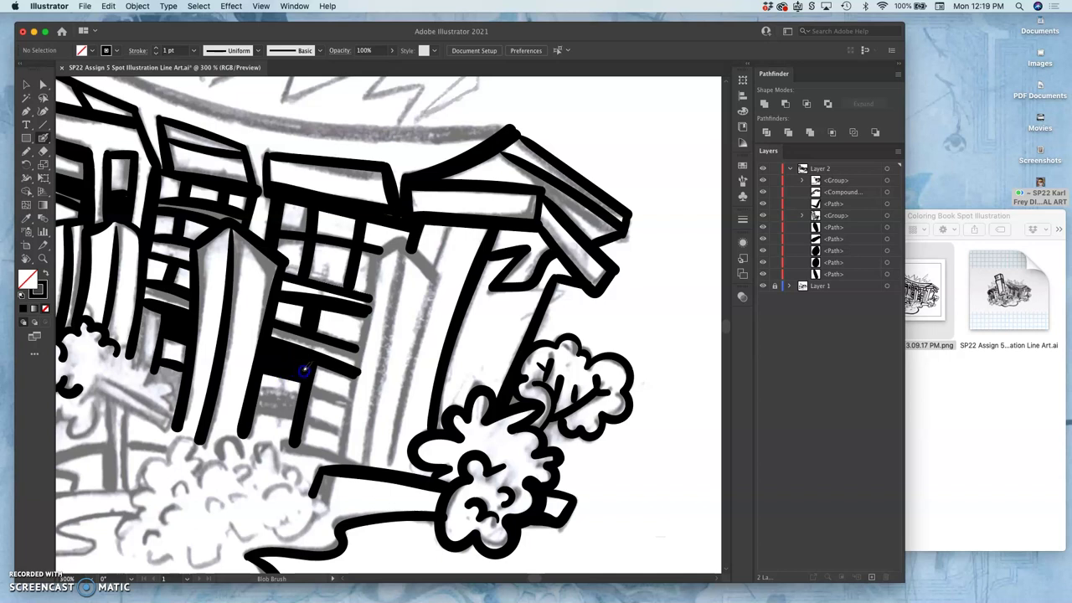
pyautogui.moveTo(304, 370)
pyautogui.mouseDown()
pyautogui.moveTo(267, 461)
pyautogui.moveTo(295, 400)
pyautogui.moveTo(263, 391)
pyautogui.mouseUp()
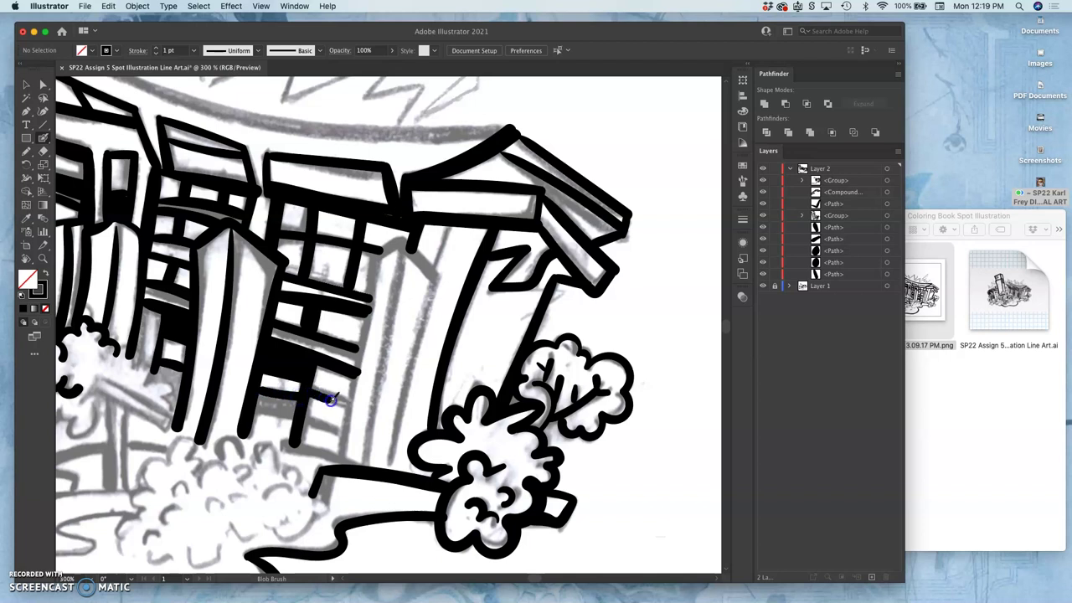
pyautogui.moveTo(350, 404); pyautogui.dragTo(352, 405)
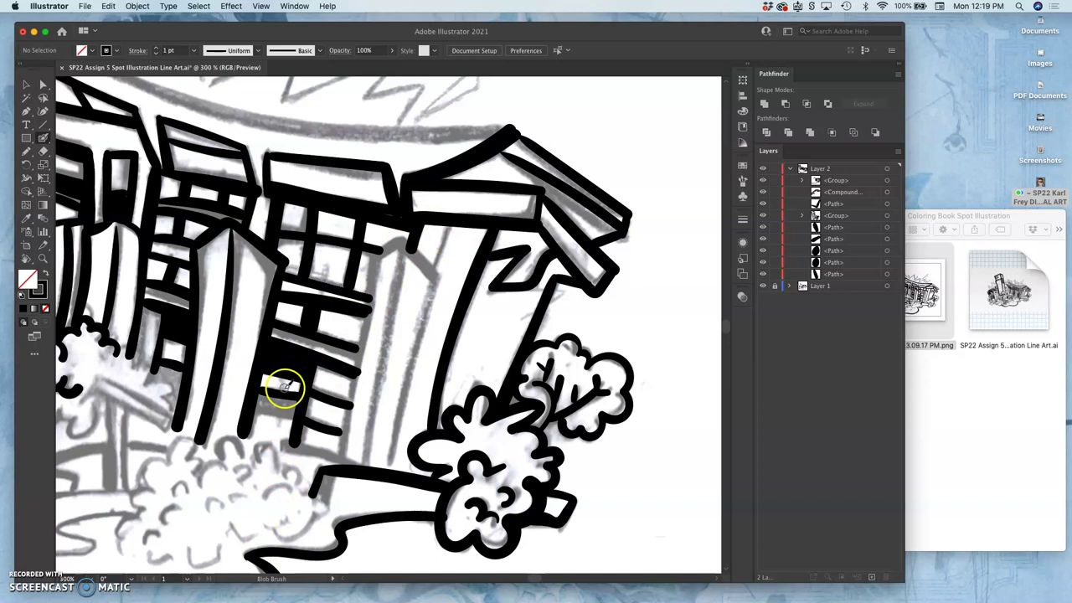
# Ink a short slanted line from the corner fascia box down to the shoulder of the uninked pillar
pyautogui.moveTo(446, 223); pyautogui.dragTo(448, 223)
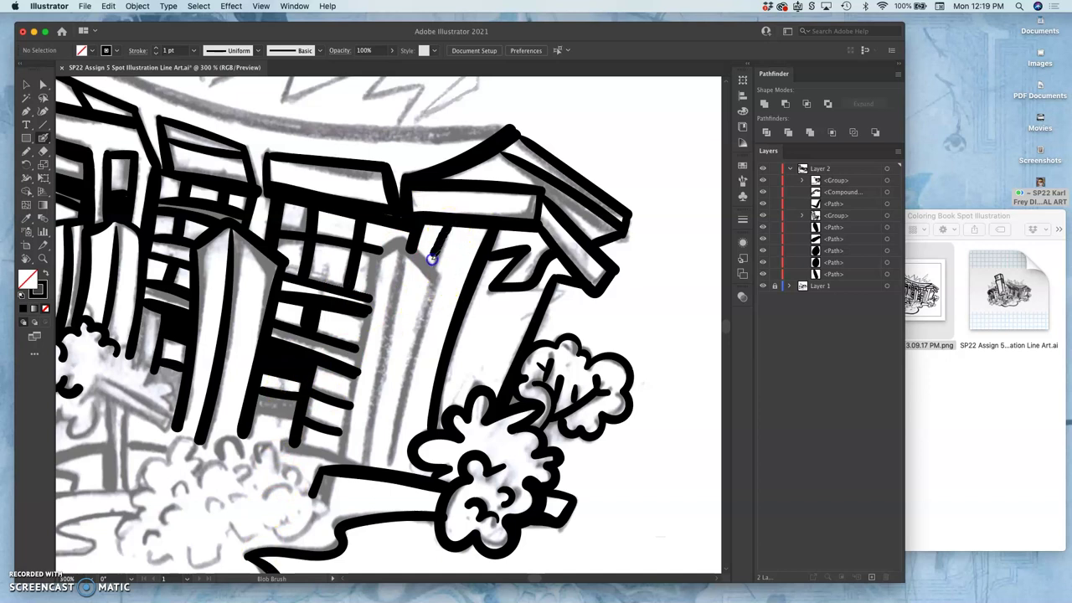
pyautogui.moveTo(430, 260); pyautogui.dragTo(431, 266)
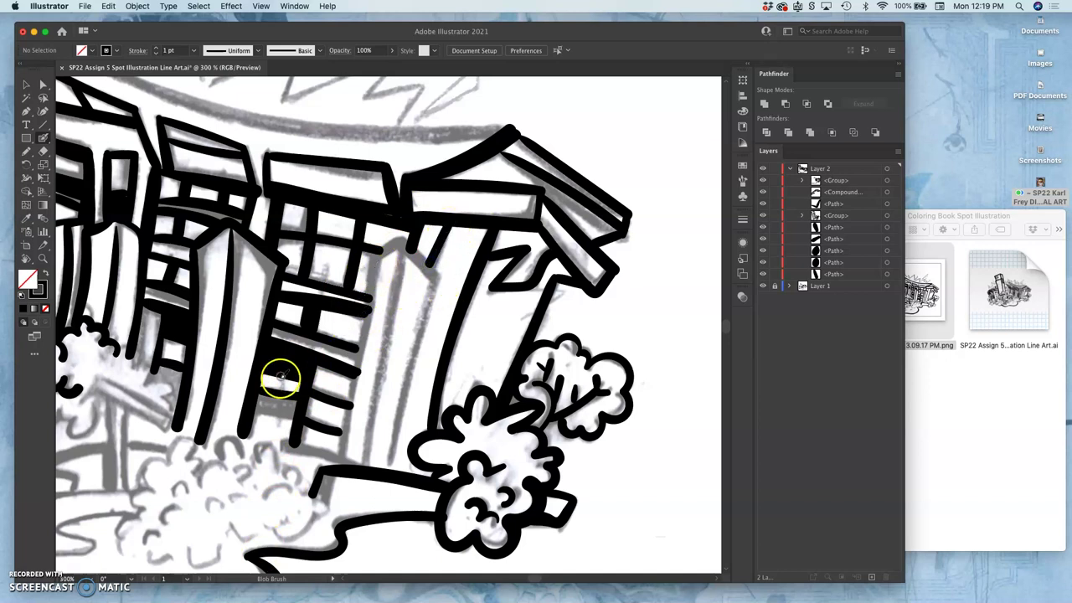